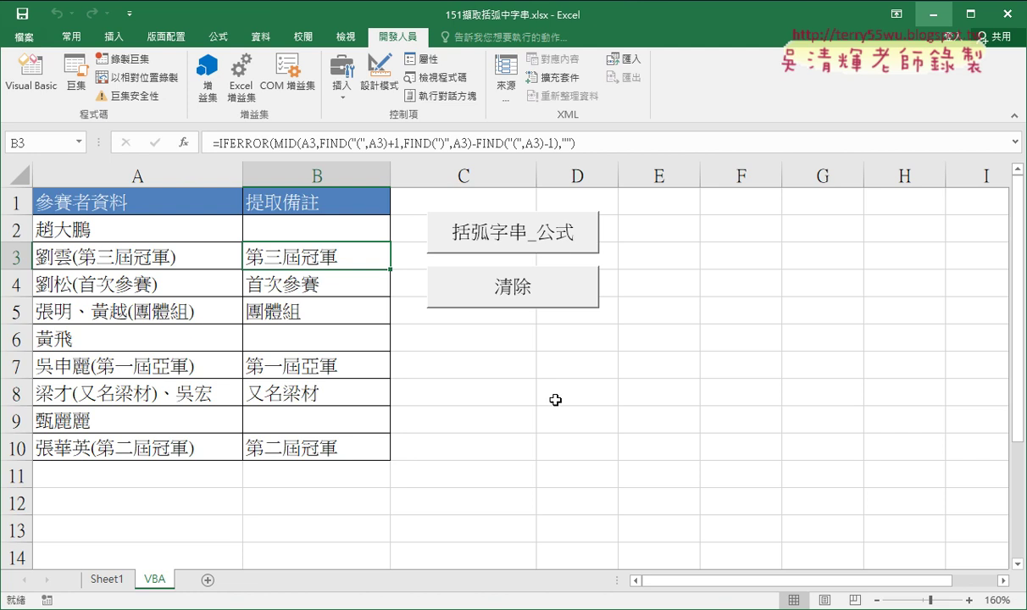
Clear column B with 清除, then refill it using the 括弧字串_公式 button.
left_click(521, 295)
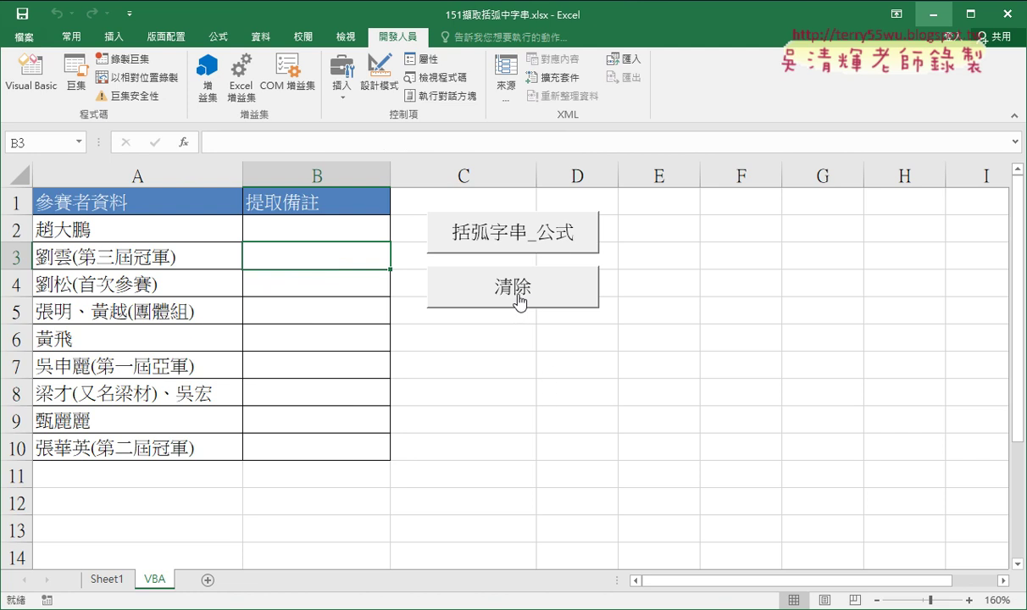
left_click(561, 228)
left_click(604, 386)
Inspect the IFERROR(MID(...FIND...)) formulas in cells B2 through B6.
left_click(299, 221)
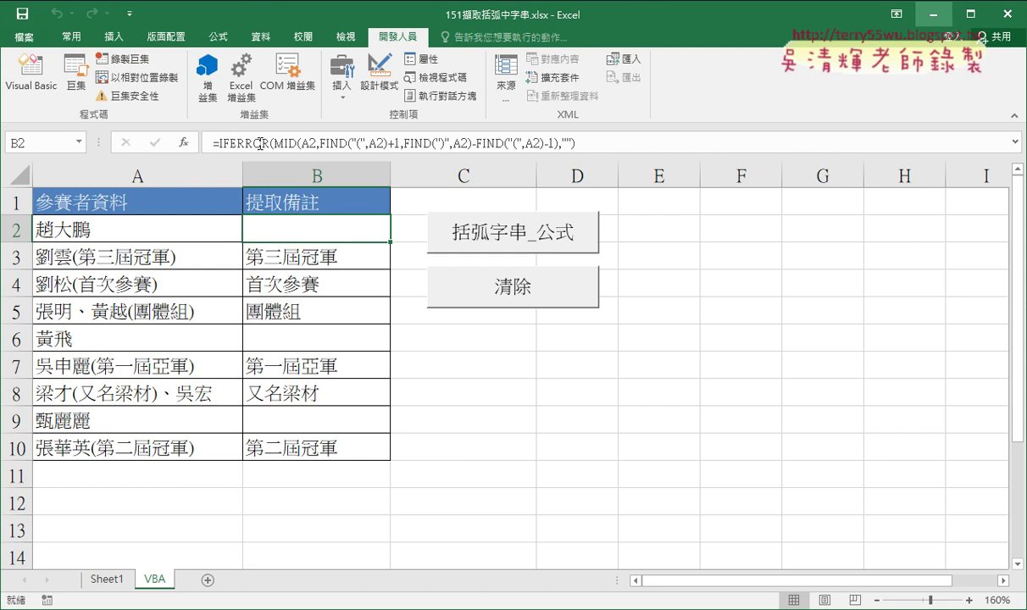
left_click(318, 246)
left_click(328, 289)
left_click(335, 316)
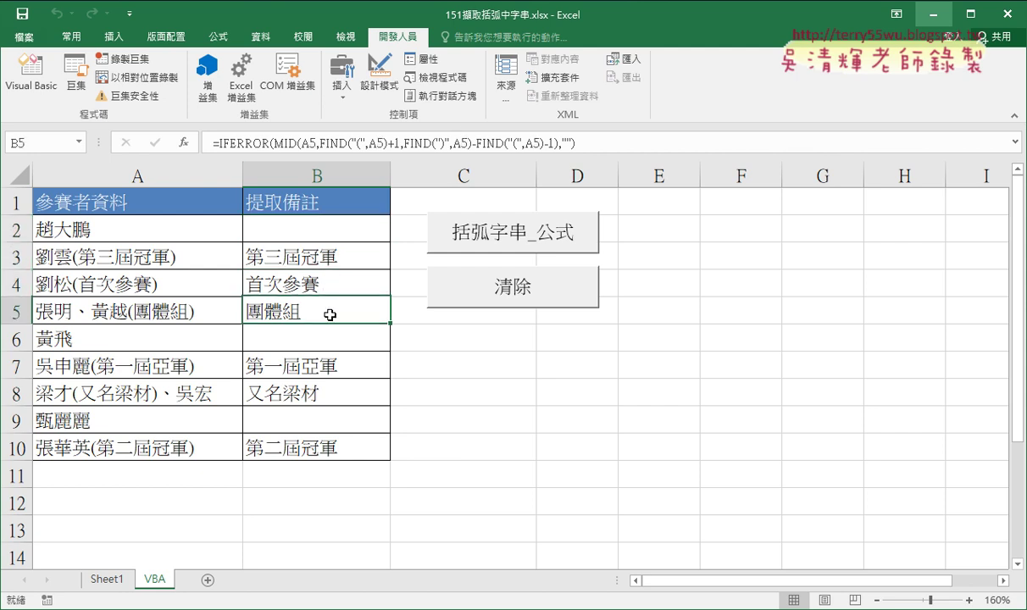
left_click(338, 341)
left_click(474, 363)
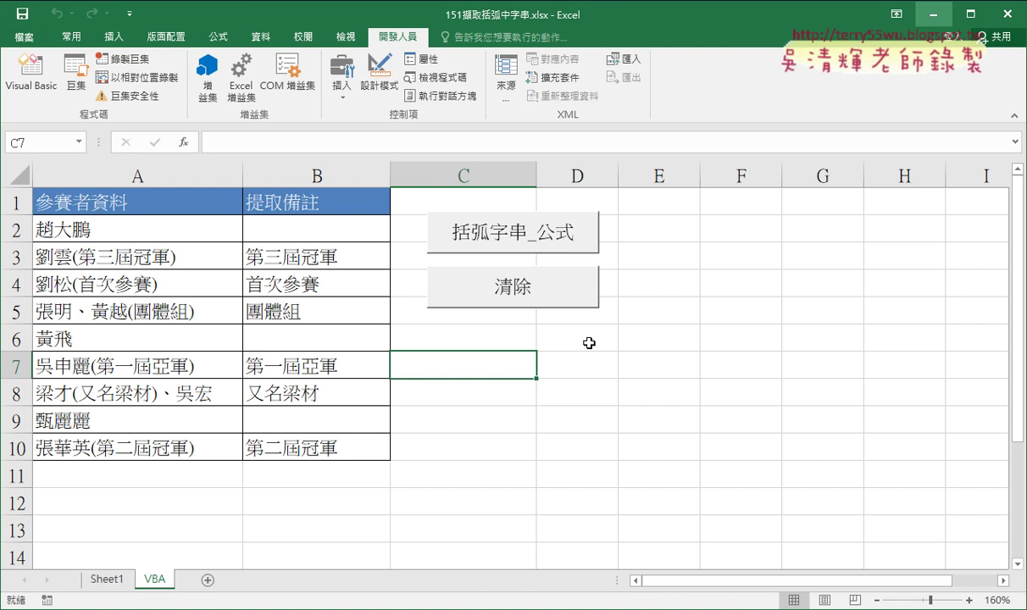
left_click(335, 225)
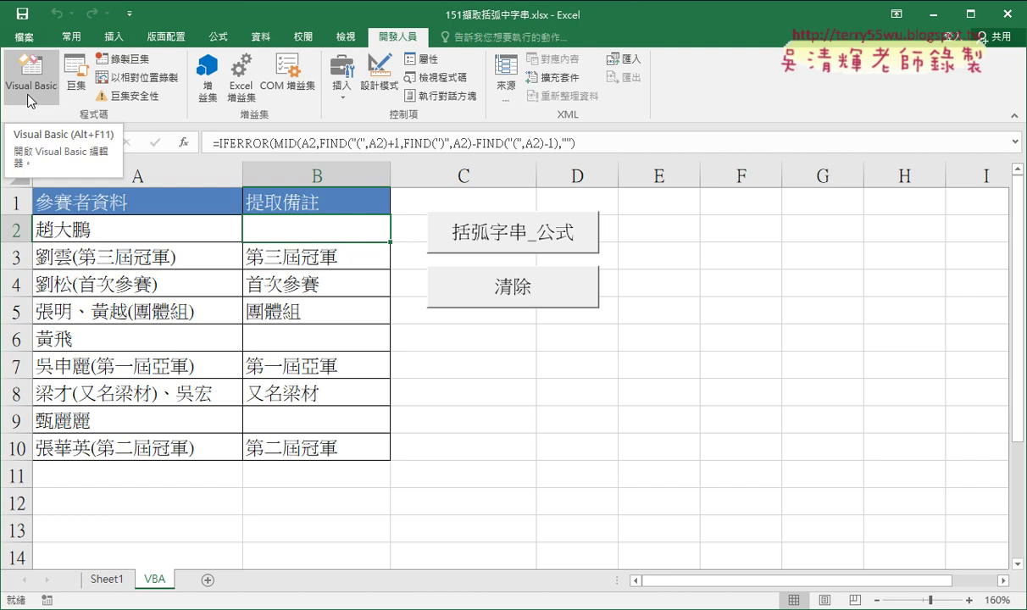
Open the VBA editor and review module AAA's 清除 and 括弧字串_公式 code, including the formula string.
left_click(30, 95)
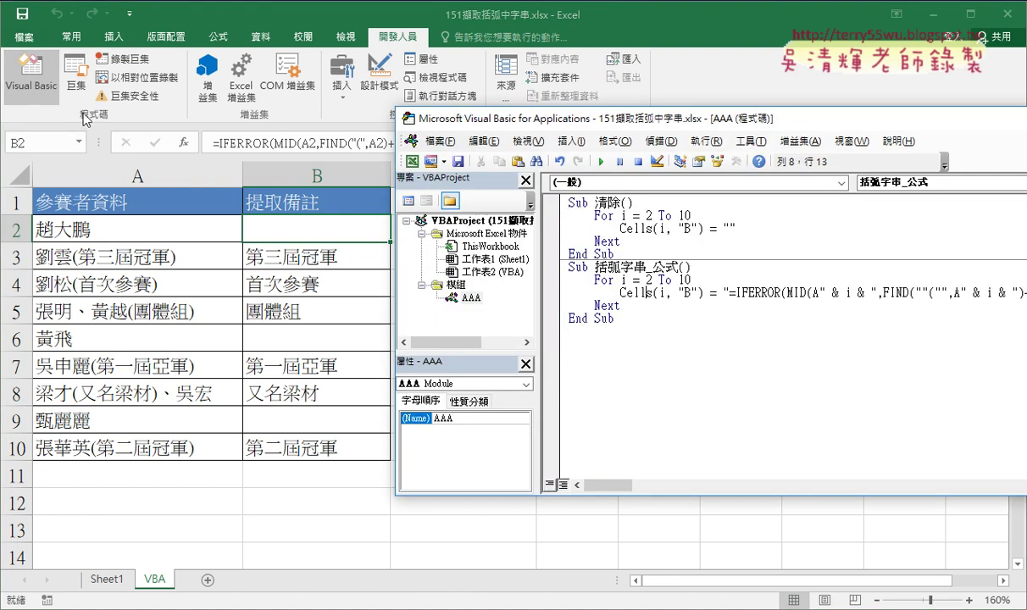
left_click(810, 339)
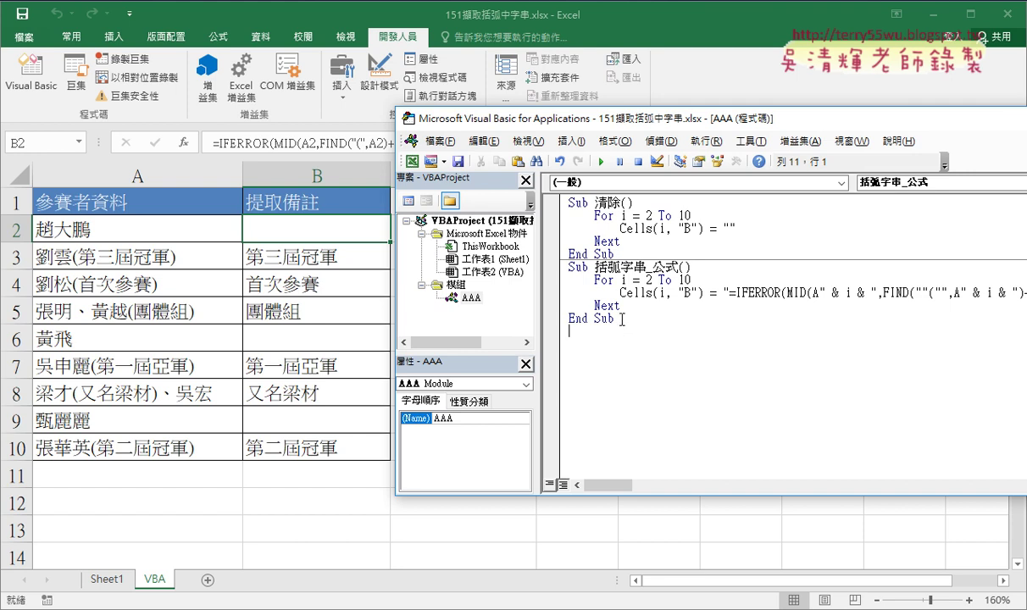
key("shift+Up")
key("shift+Up")
key("shift+Up")
key("shift+Up")
key("shift+Up")
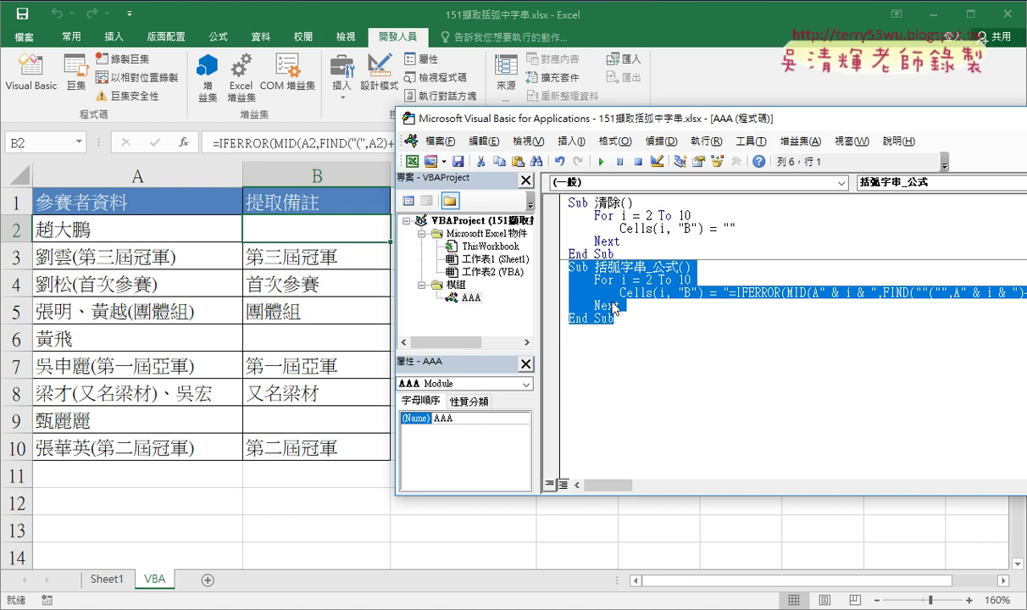
left_click(690, 292)
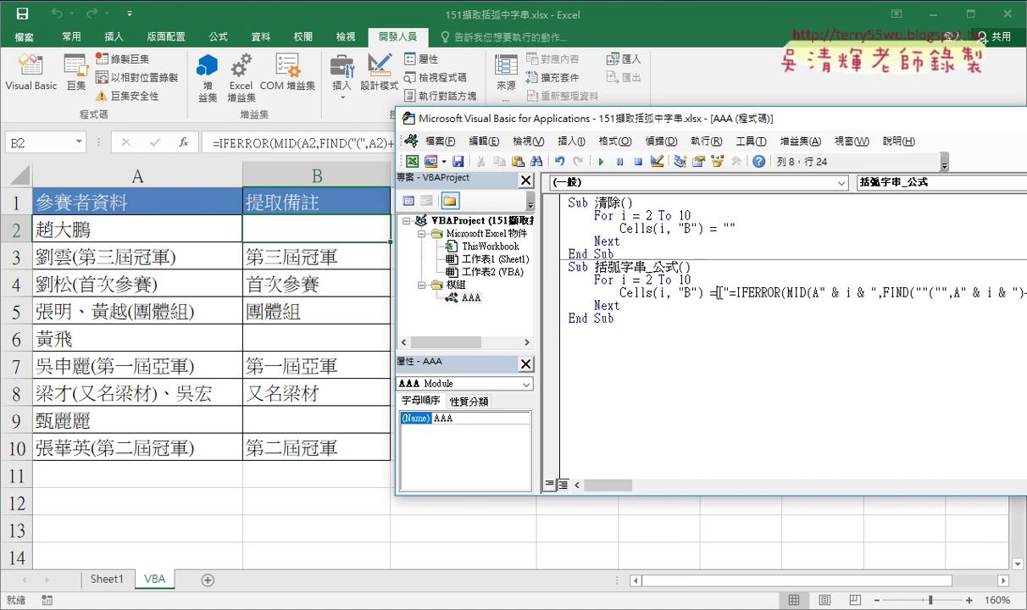
left_click(728, 229)
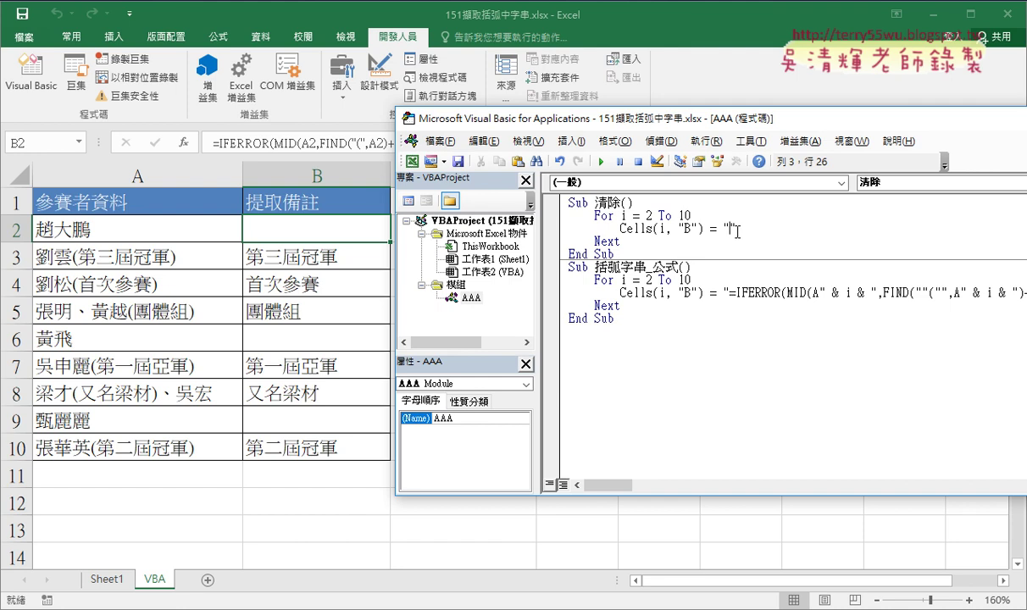
left_click_drag(818, 293, 877, 291)
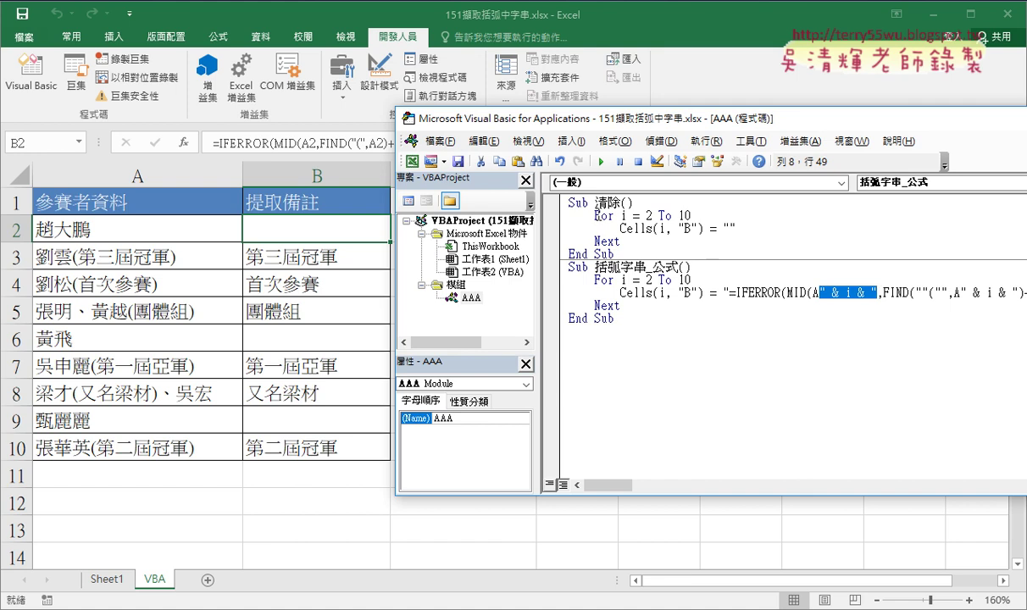
Select the For through Next loop lines of 清除.
left_click_drag(593, 216, 695, 214)
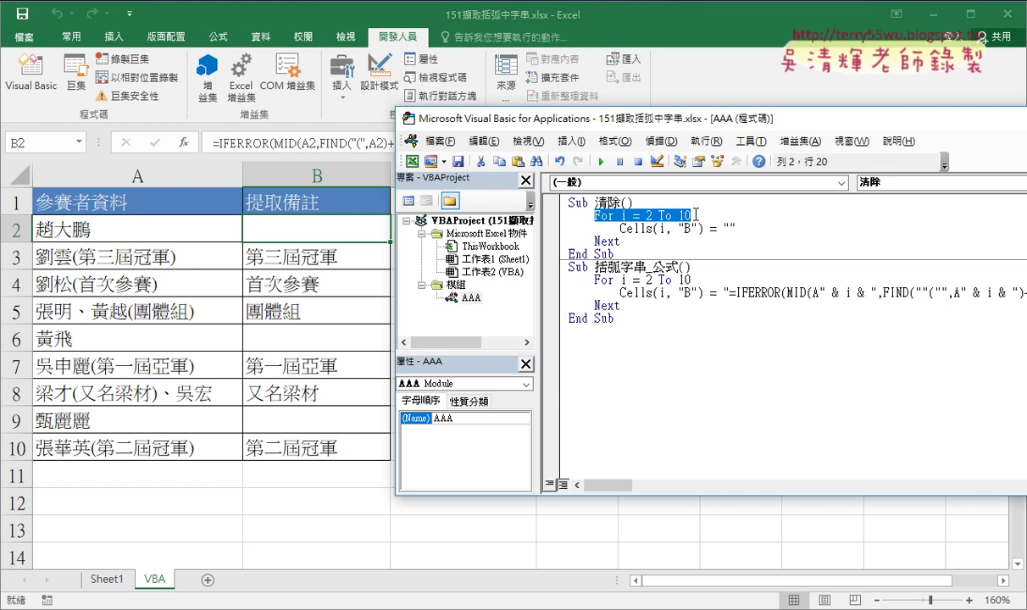
mouse_move(621, 241)
left_mouse_down()
mouse_move(593, 241)
mouse_move(570, 217)
left_mouse_up()
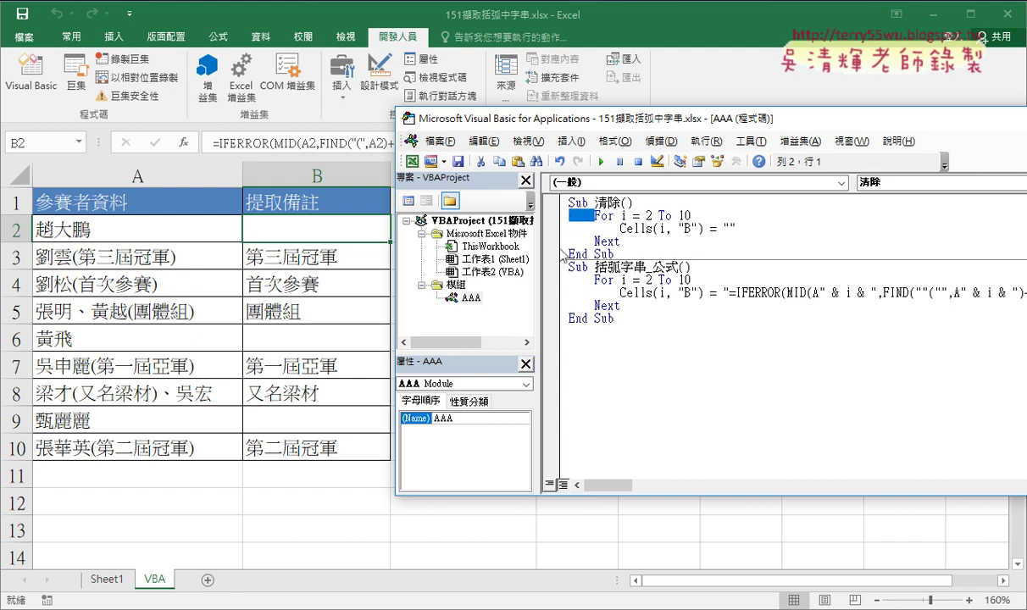
left_click_drag(623, 242, 534, 210)
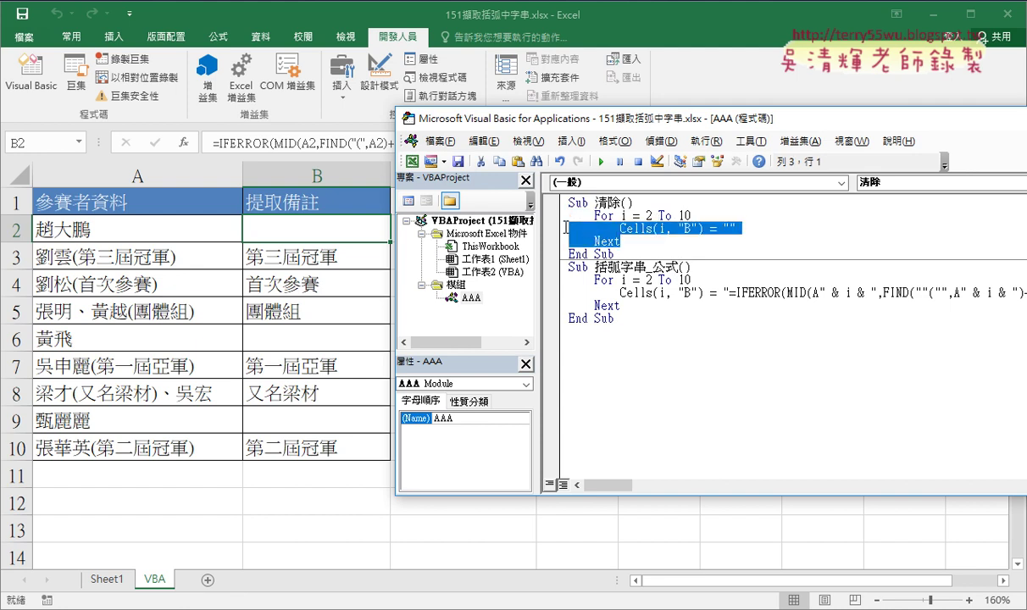
Enable the 編輯 (Edit) toolbar in the VBA editor.
right_click(559, 161)
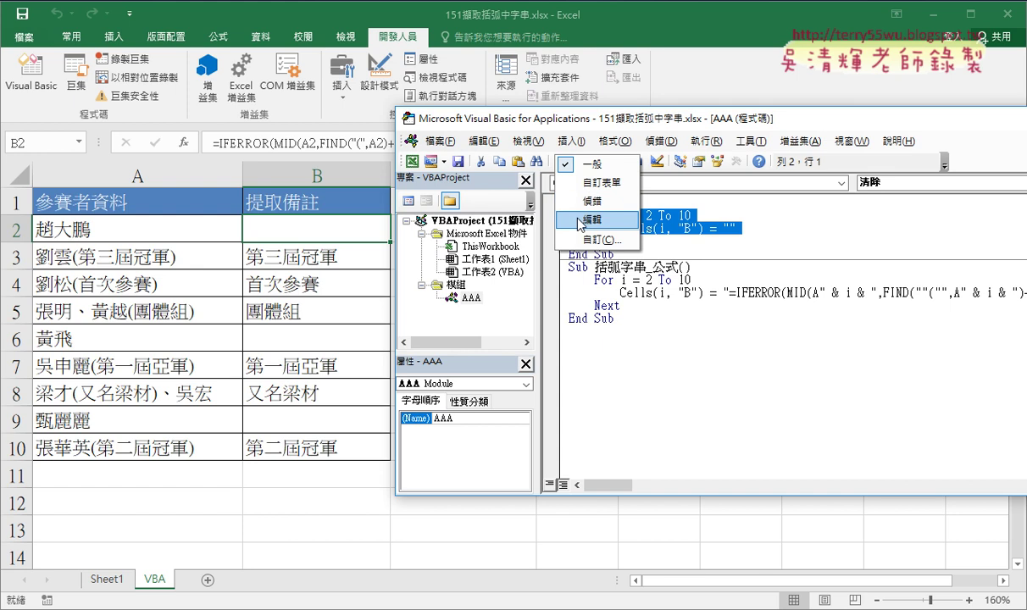
left_click(592, 220)
left_click_drag(242, 156, 406, 180)
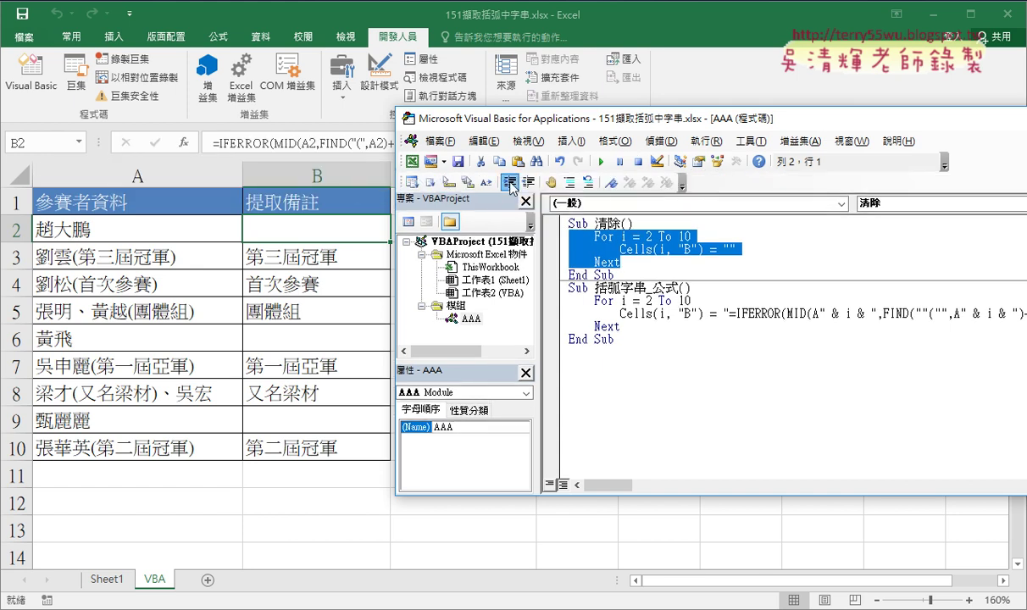
Remove all indentation from the 清除 For…Next loop lines using 凸排.
left_click(511, 187)
left_click(528, 187)
left_click(528, 187)
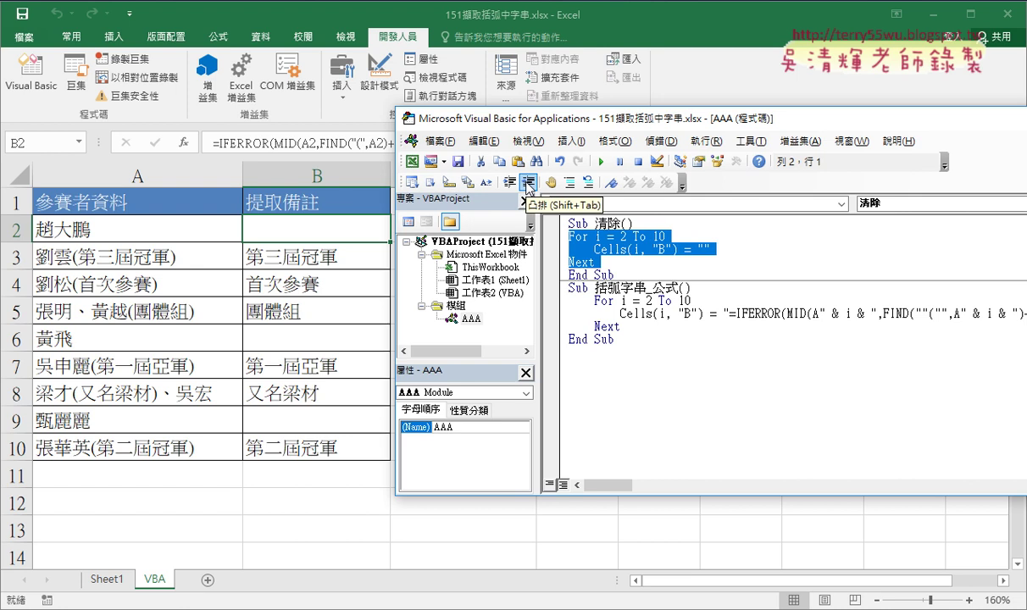
left_click(528, 187)
left_click(578, 247)
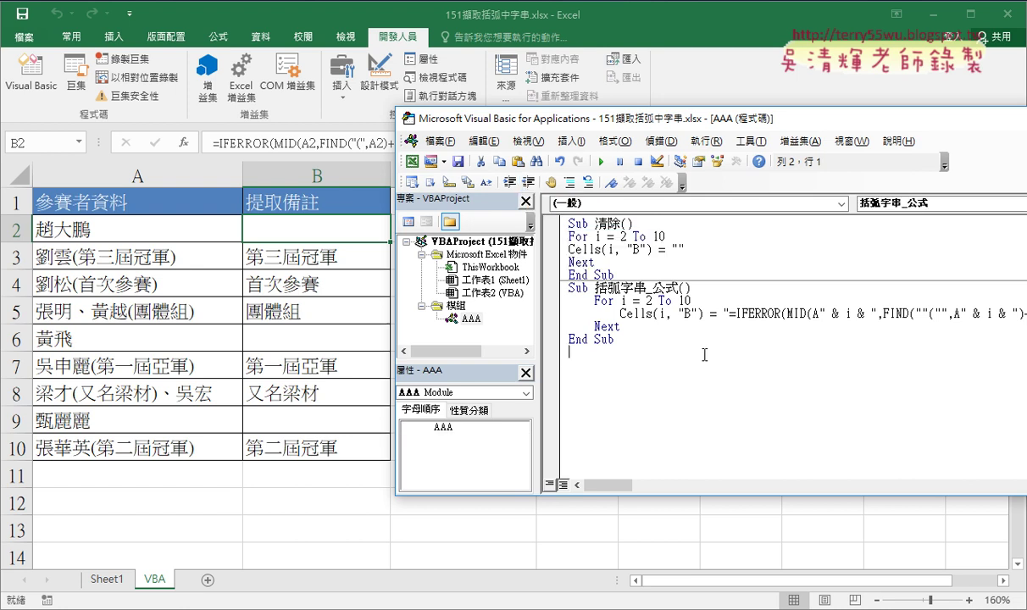
Run 清除 to empty B2:B10, then reselect its loop lines.
left_click_drag(602, 120, 659, 111)
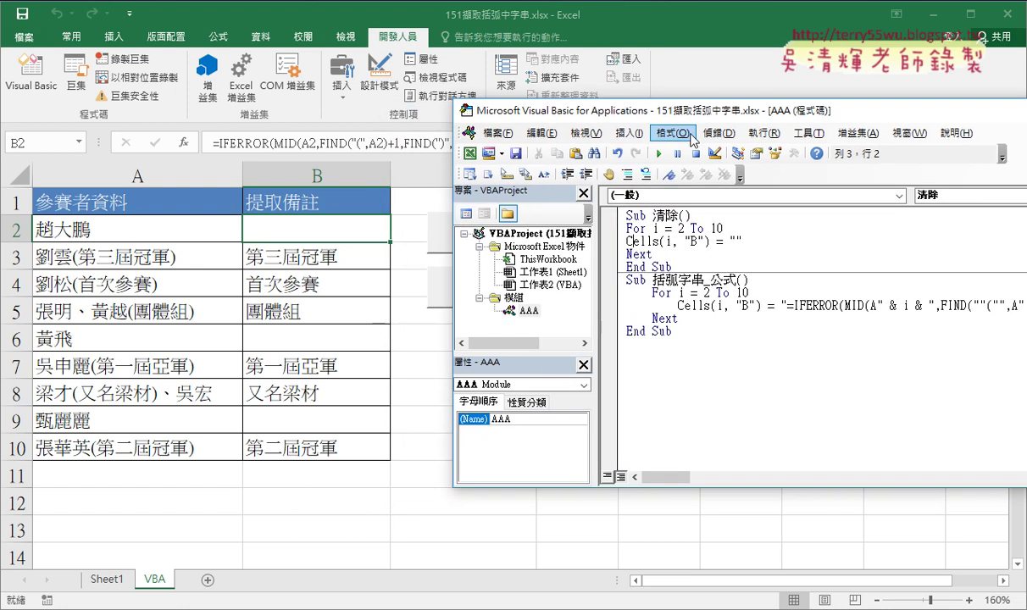
left_click(660, 154)
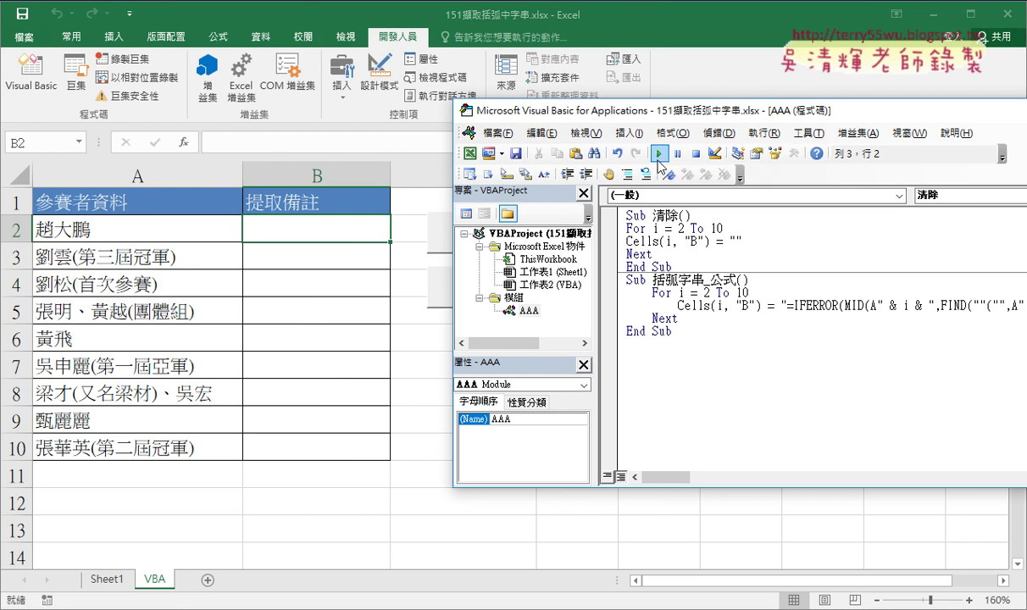
left_click_drag(617, 254, 612, 232)
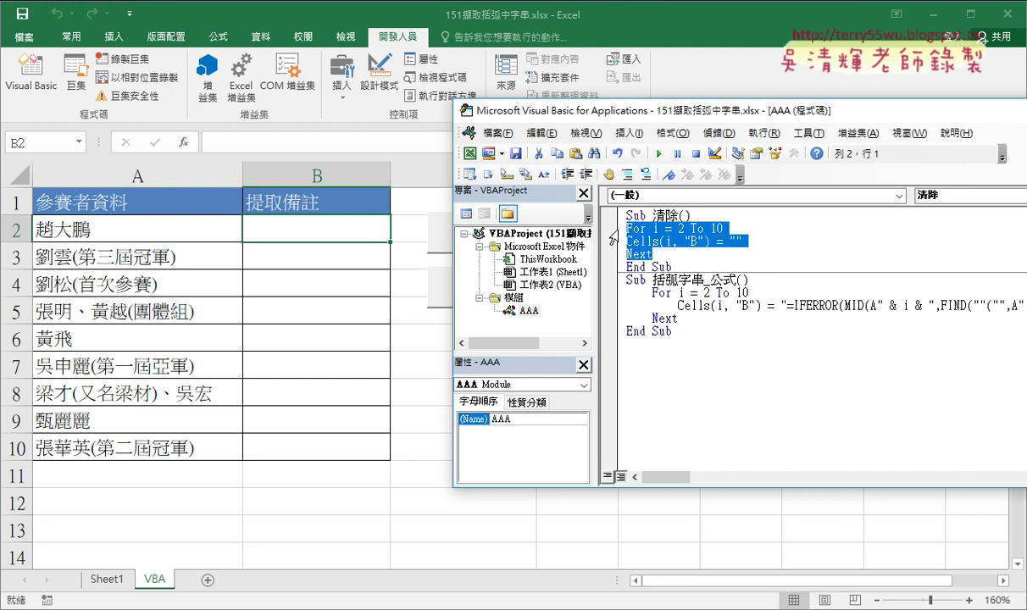
Re-indent the 清除 For…Next lines, with the Cells line one level deeper.
key("Tab")
left_click(651, 241)
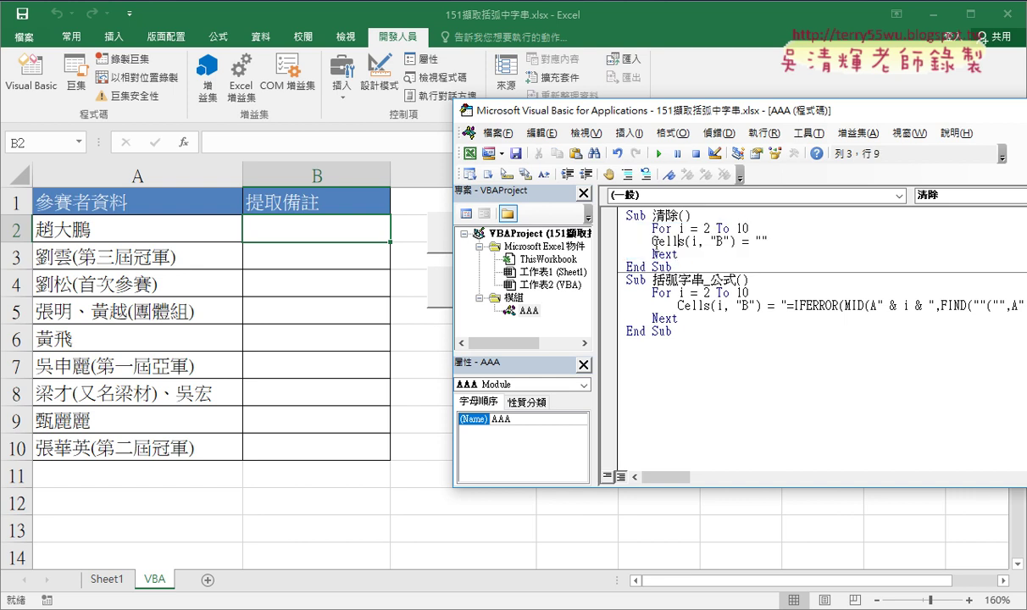
key("Tab")
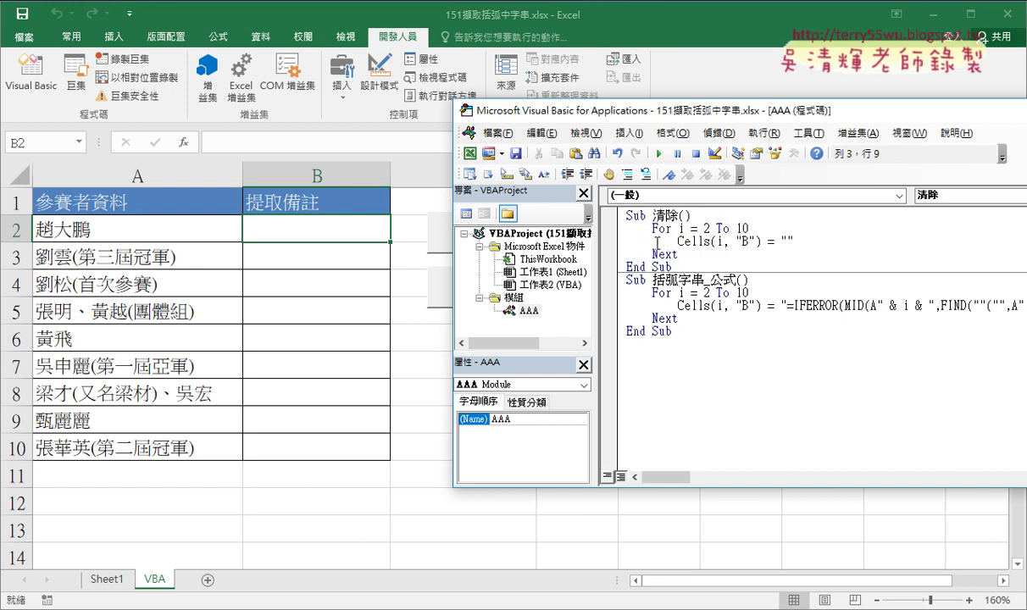
left_click(630, 215)
left_click_drag(672, 268, 626, 268)
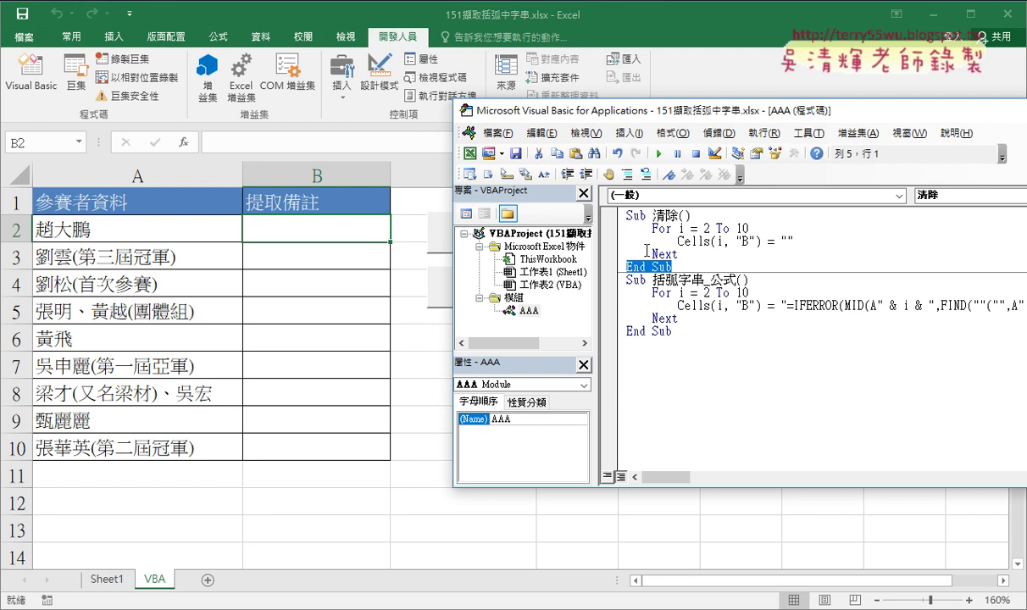
Delete Next from the 清除 loop, then dismiss the missing-Next compile error and reset.
left_click(669, 254)
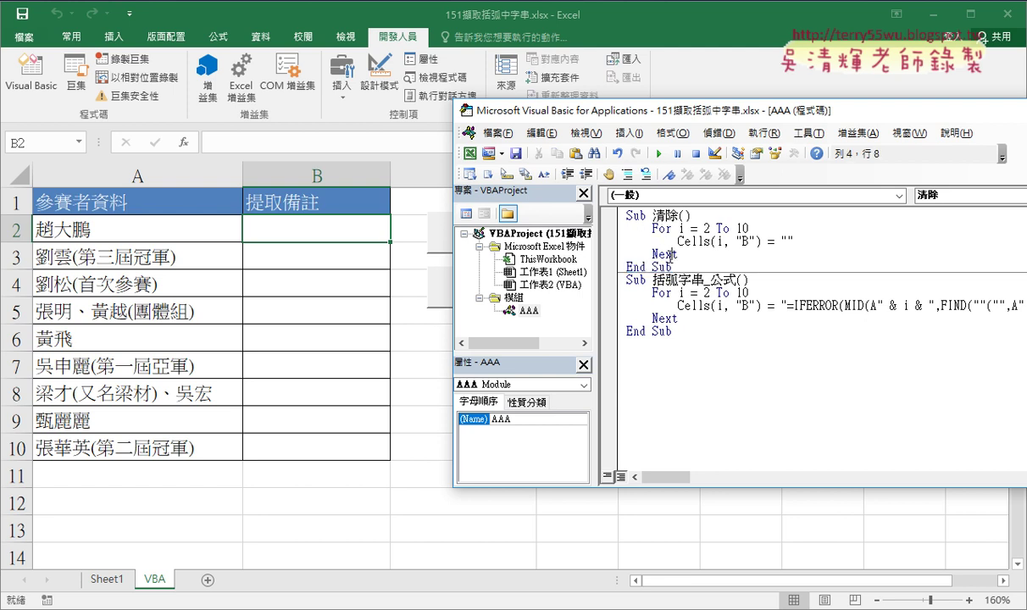
left_click_drag(669, 255, 625, 254)
key("Delete")
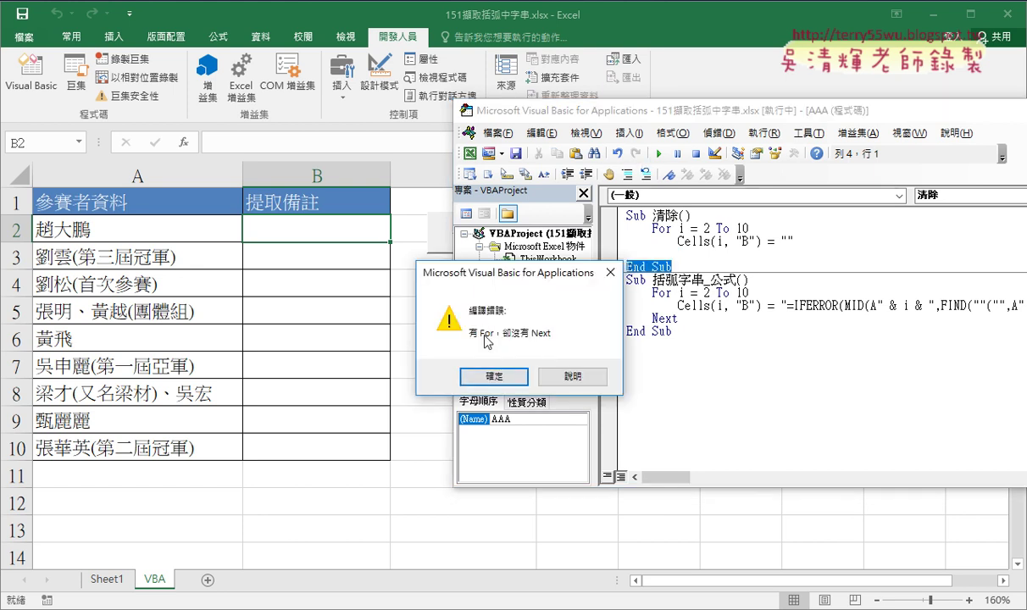
left_click(498, 371)
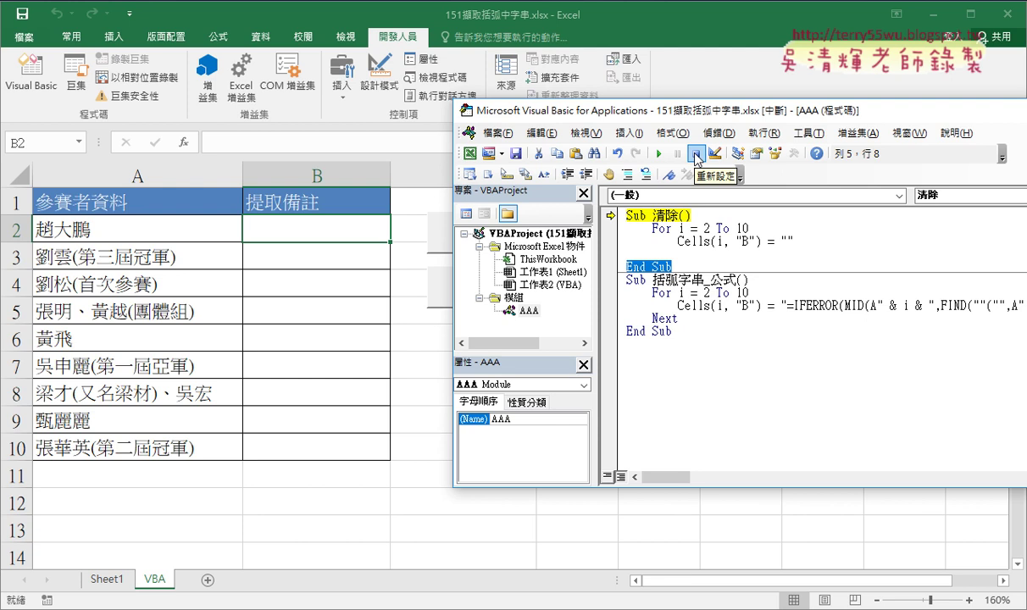
left_click(696, 154)
Retype an indented next line to close the 清除 loop again.
left_click(670, 254)
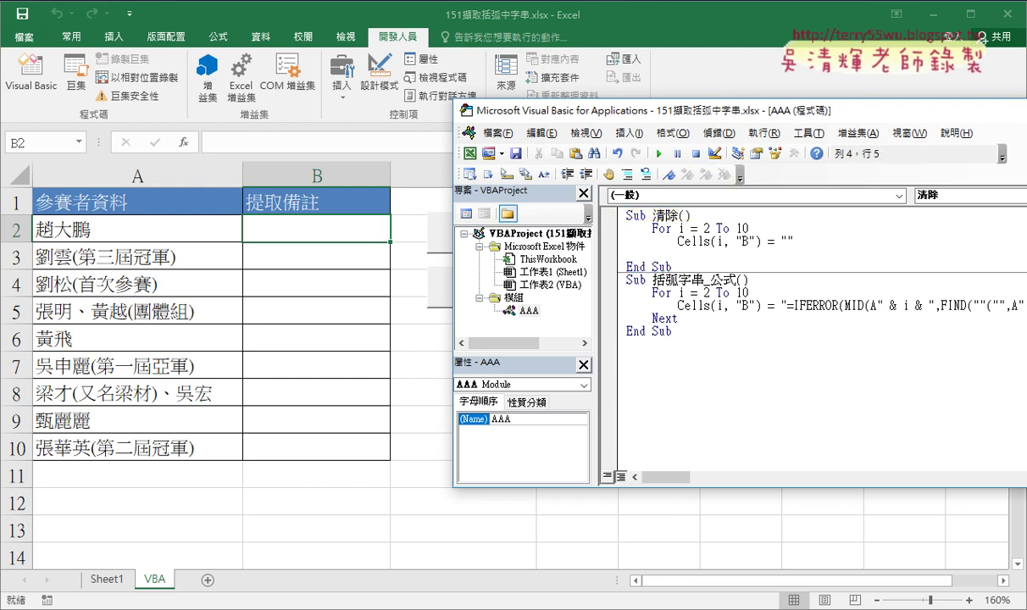
key("Tab")
type("next")
key("Up")
Duplicate the 括弧字串_公式 procedure below itself and rename the copy 括弧字串.
left_click(705, 280)
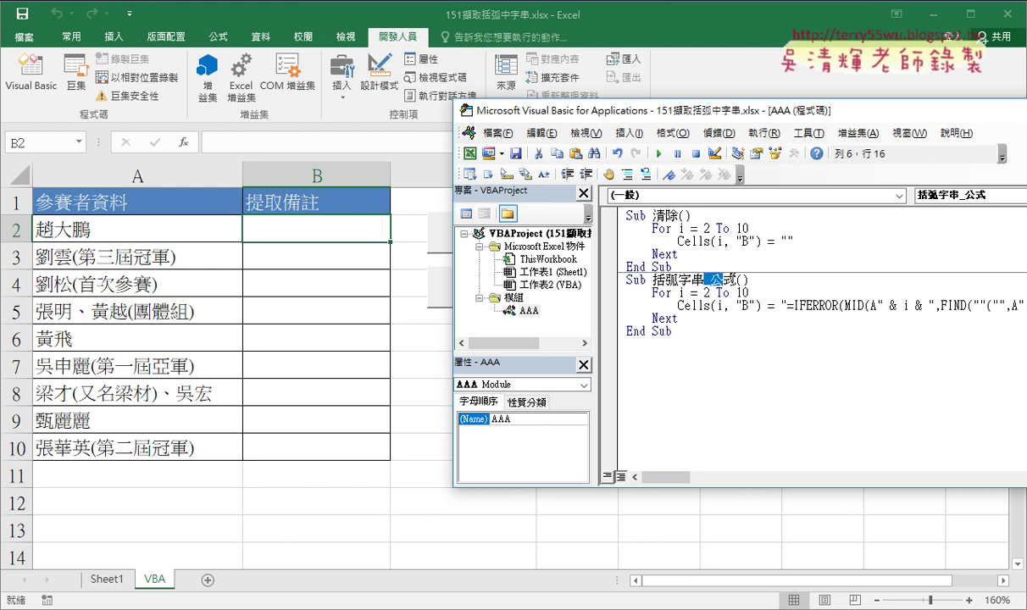
left_click_drag(672, 330, 629, 286)
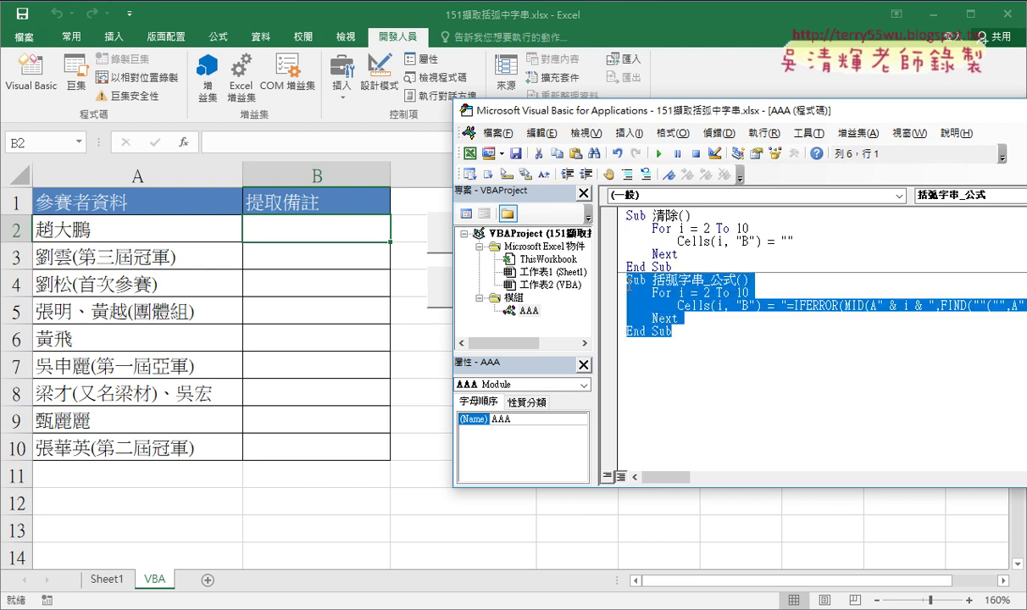
right_click(620, 284)
left_click(654, 329)
left_click(655, 343)
right_click(655, 344)
left_click(669, 116)
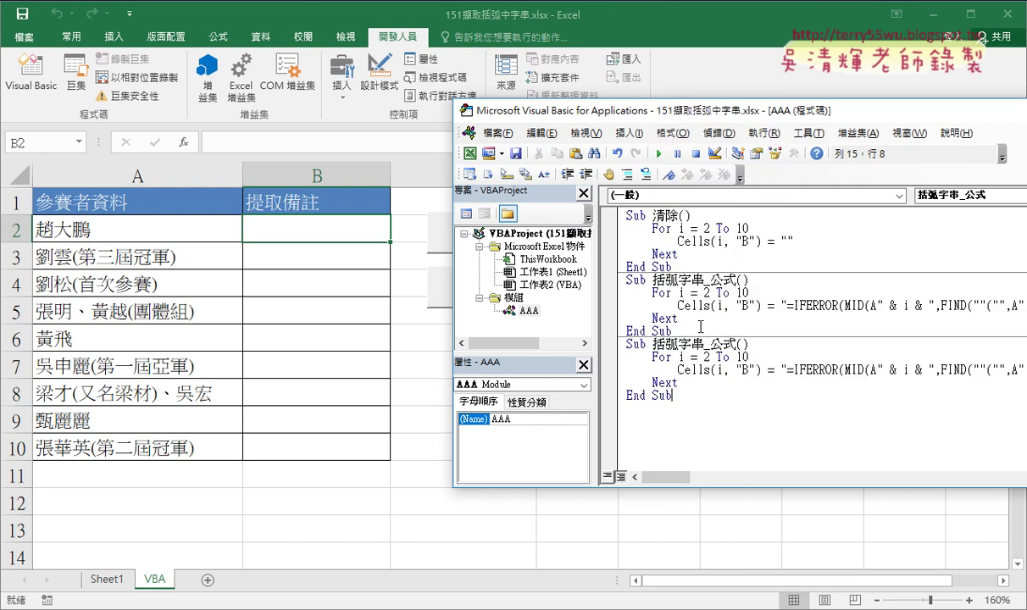
left_click_drag(704, 343, 735, 343)
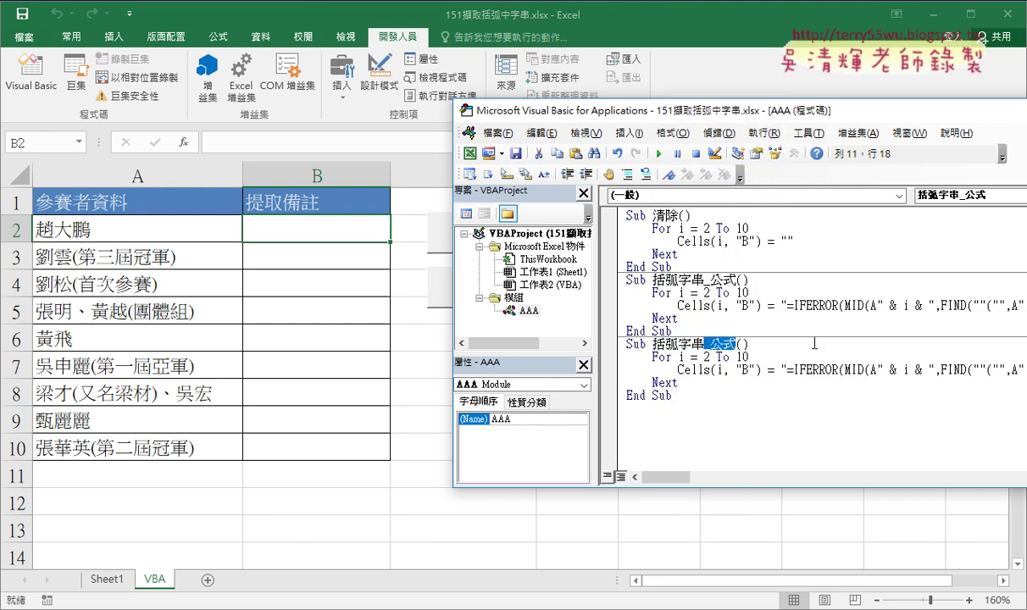
key("Delete")
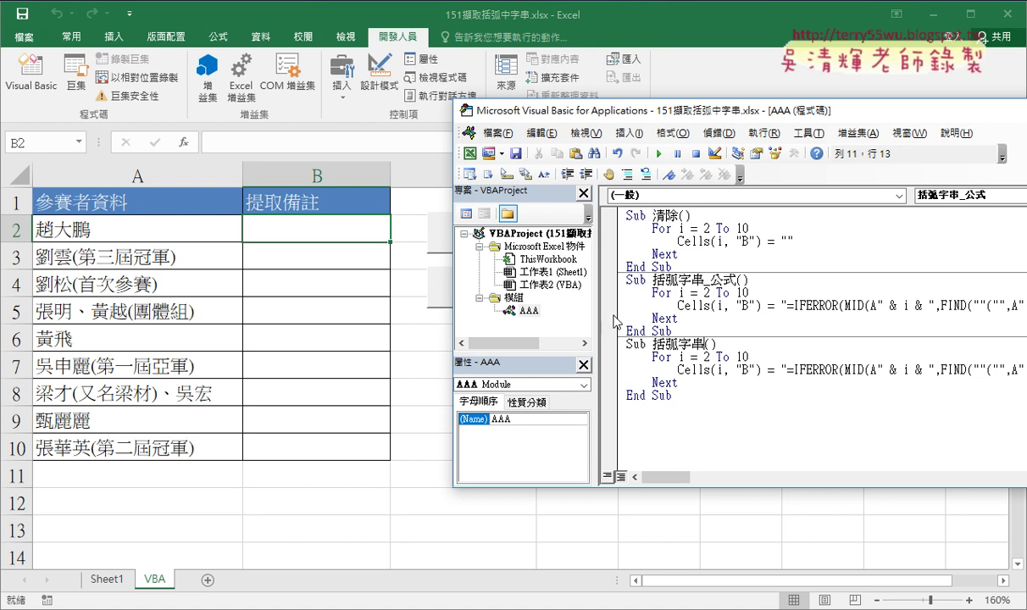
Replace the copy's formula assignment with an empty string "" for column B.
left_click_drag(601, 316, 544, 316)
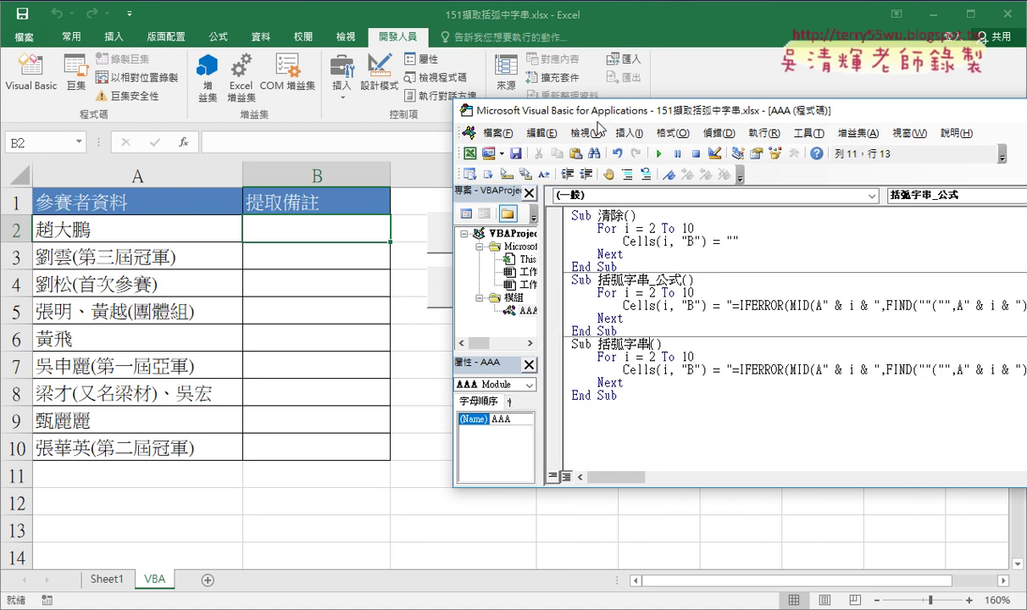
left_click_drag(588, 113, 447, 130)
left_click(576, 384)
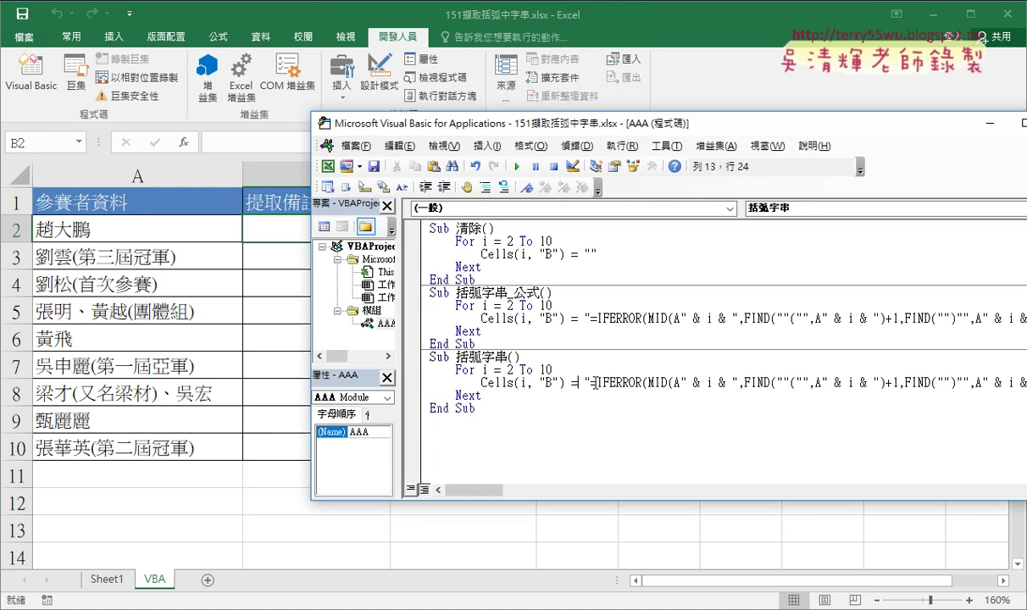
key("Right")
key("Left")
key("shift+End")
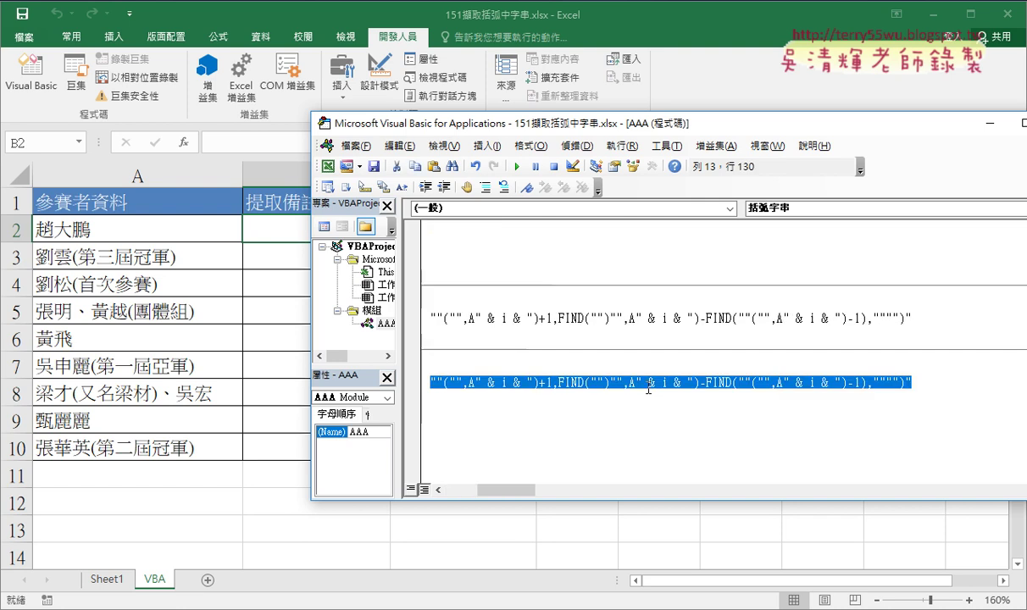
key("Delete")
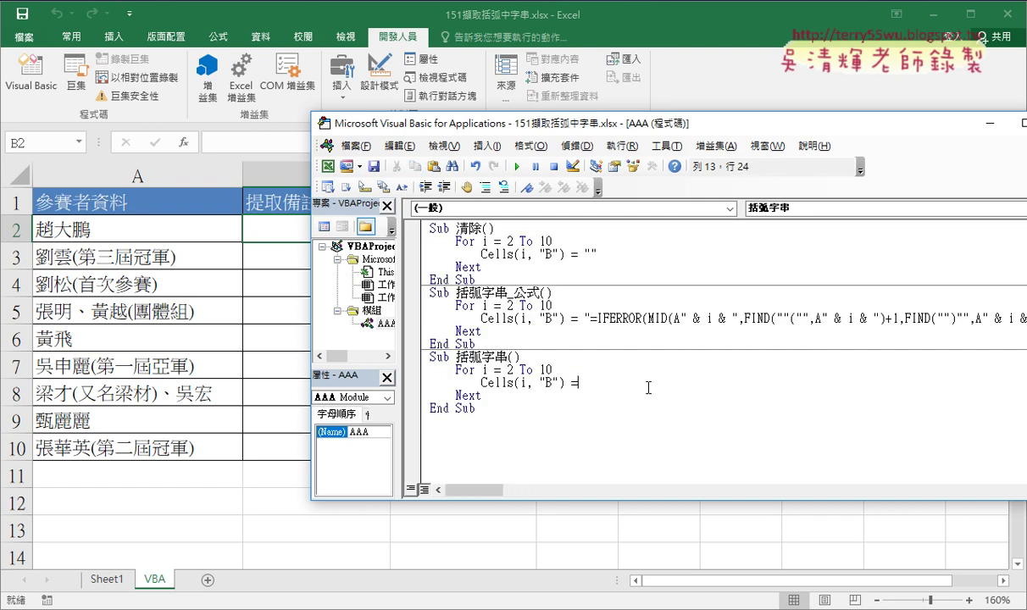
type("\"\"")
left_click(615, 449)
left_click_drag(592, 126, 689, 116)
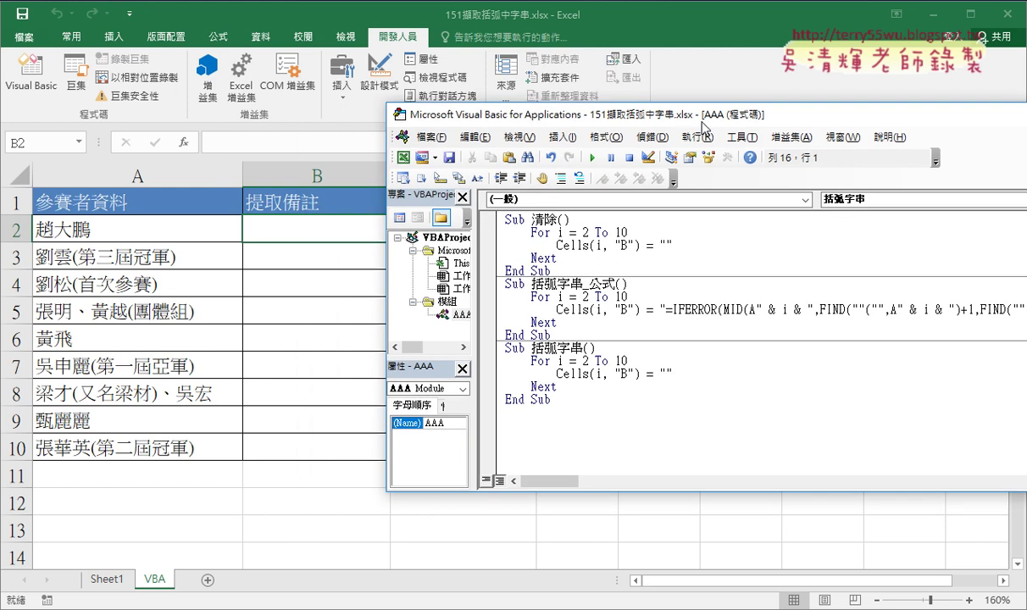
double_click(686, 373)
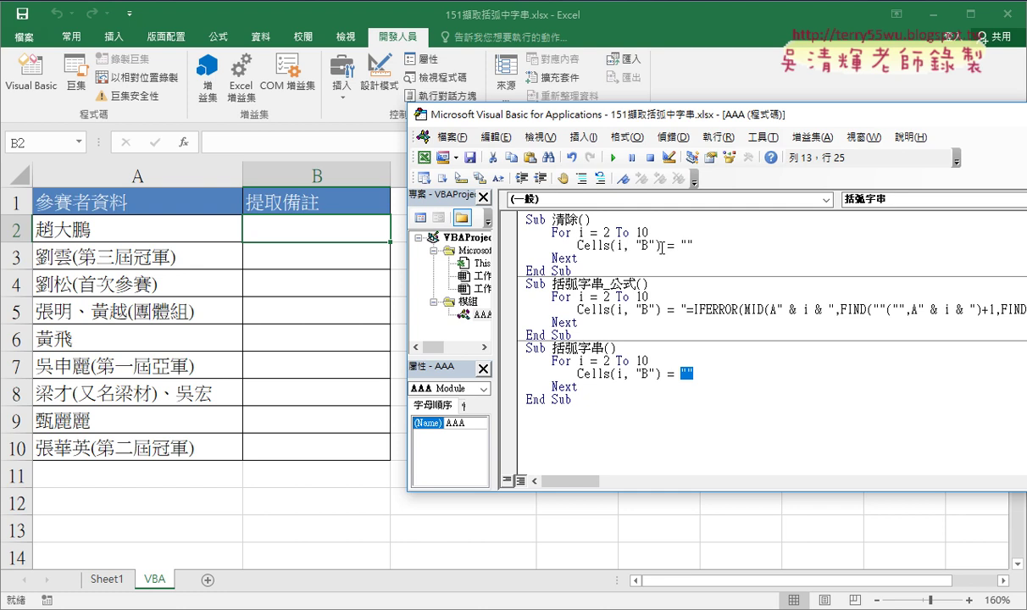
Run 括弧字串_公式 with F5 to refill column B, then resize the code window.
left_click(671, 360)
left_click(659, 302)
key("F5")
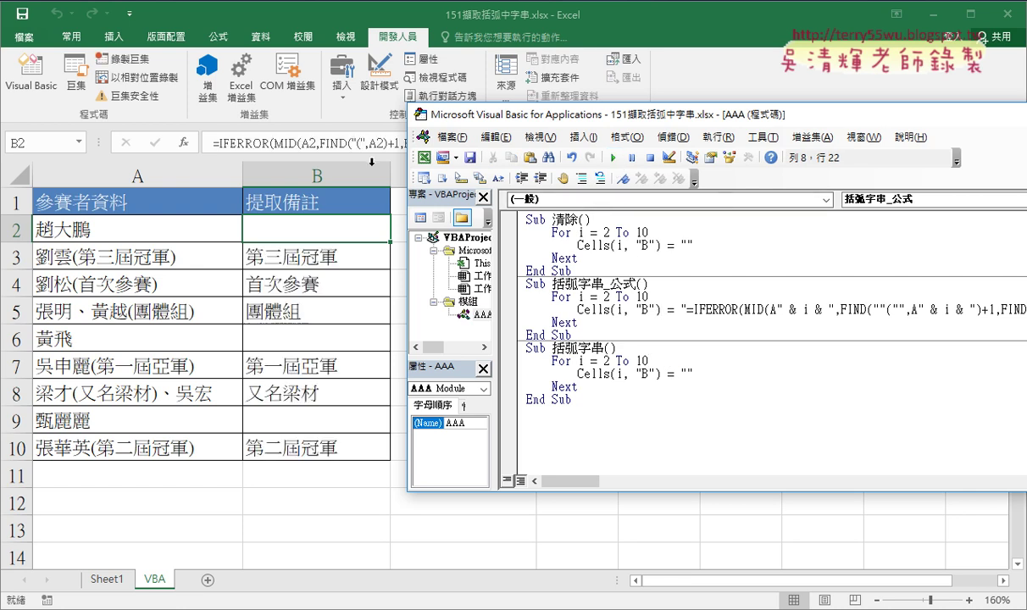
mouse_move(453, 105)
left_mouse_down()
mouse_move(478, 153)
mouse_move(452, 164)
left_mouse_up()
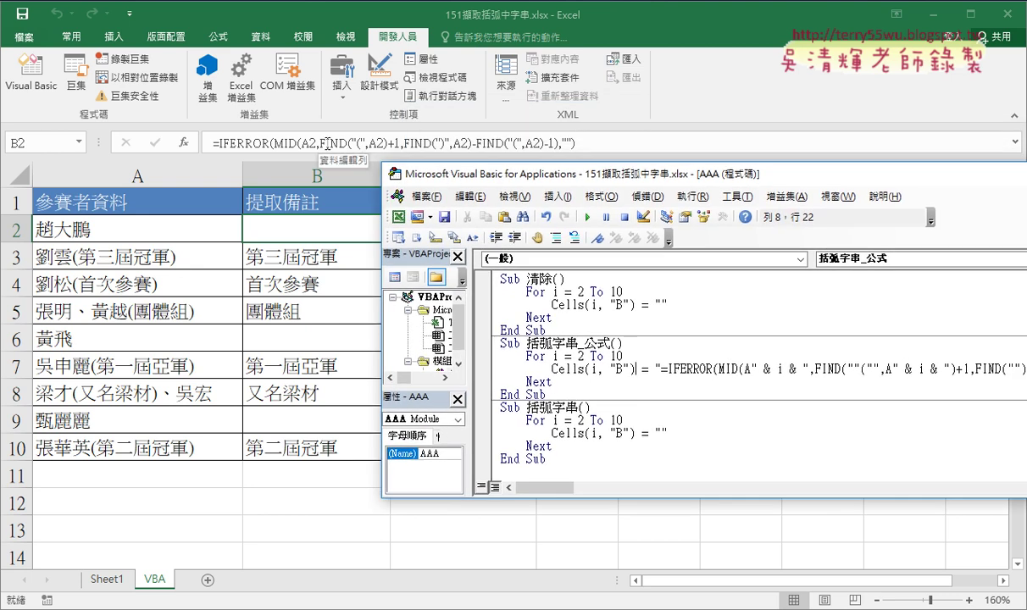
left_click_drag(608, 496, 608, 552)
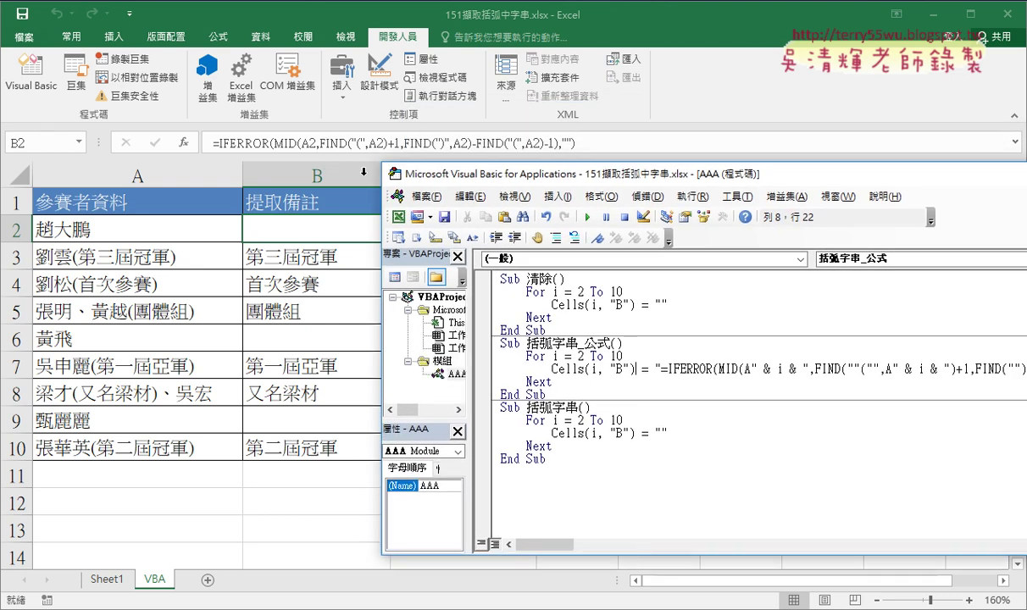
Add an indented vba.InStr line after For in 括弧字串 and open InStr's F1 help.
left_click(624, 420)
key("Return")
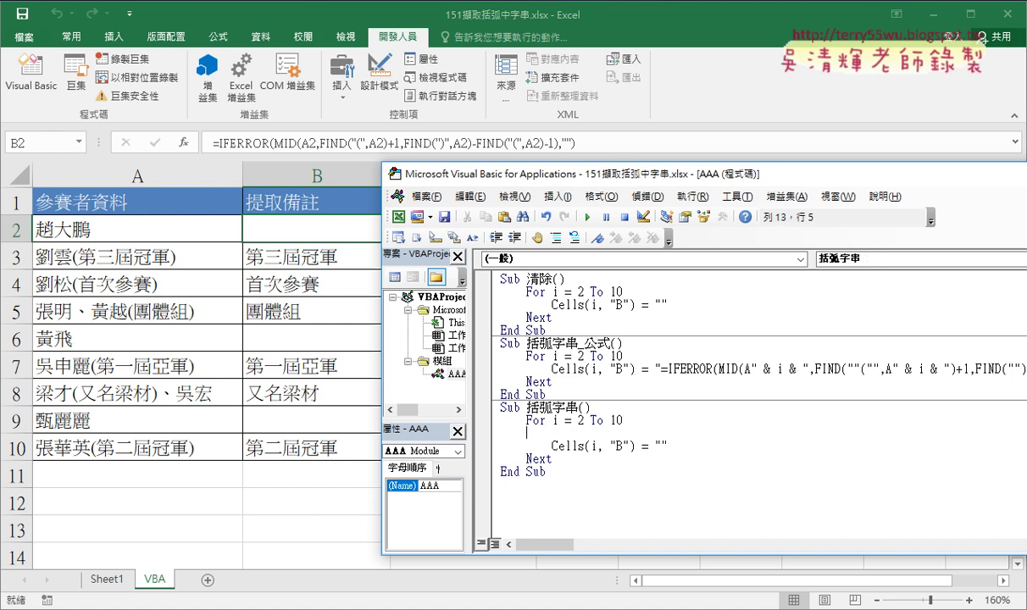
key("Tab")
type("vba")
type(".")
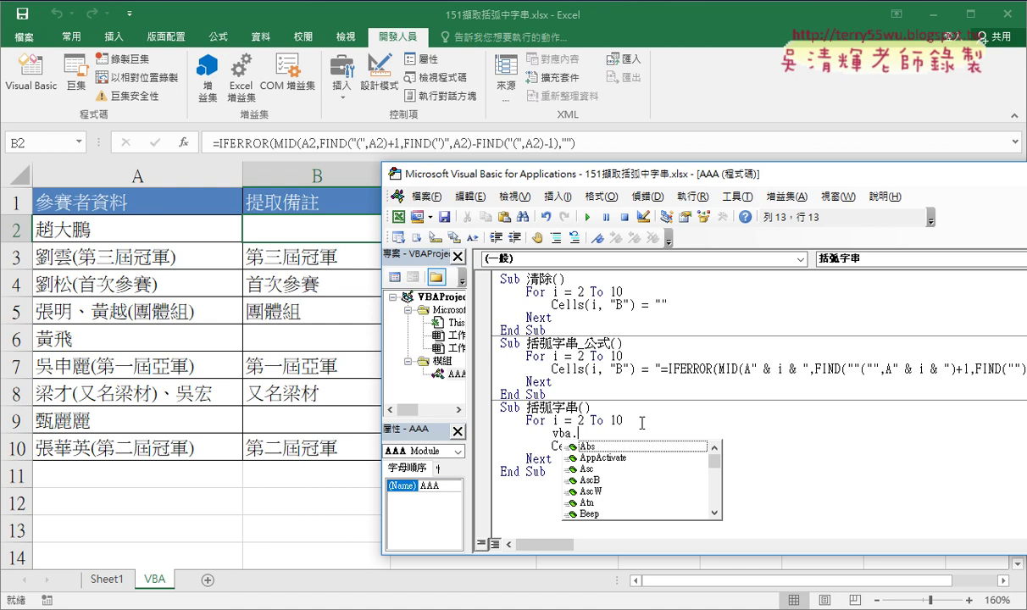
type("i")
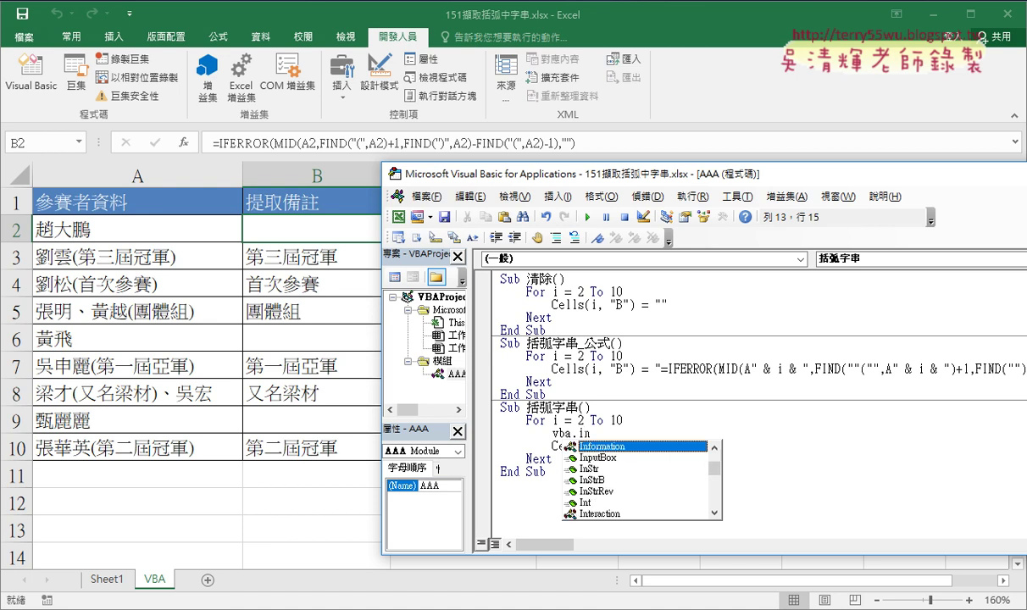
type("n")
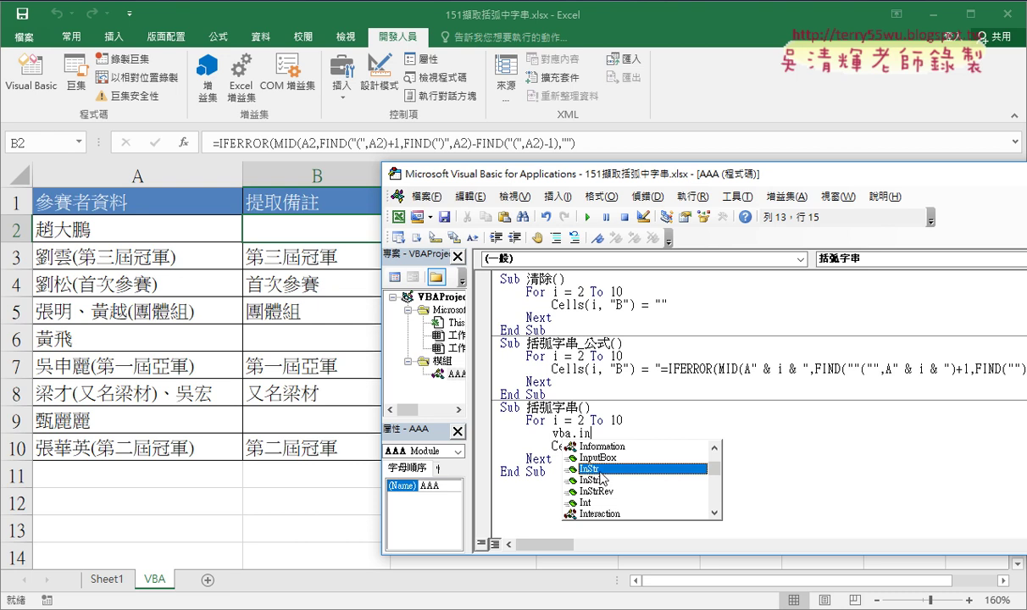
key("Tab")
key("Left")
key("Left")
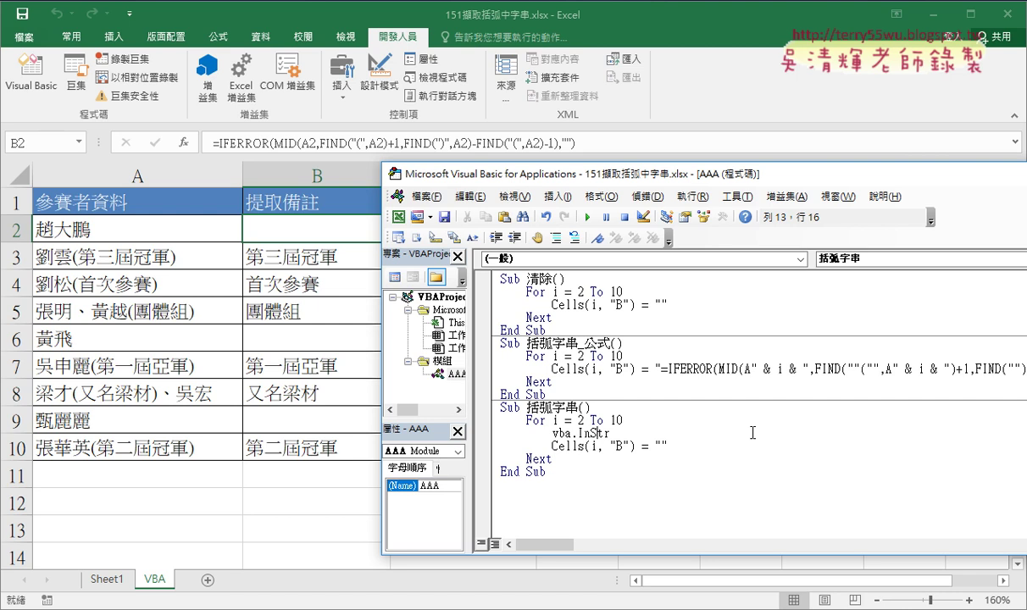
key("F1")
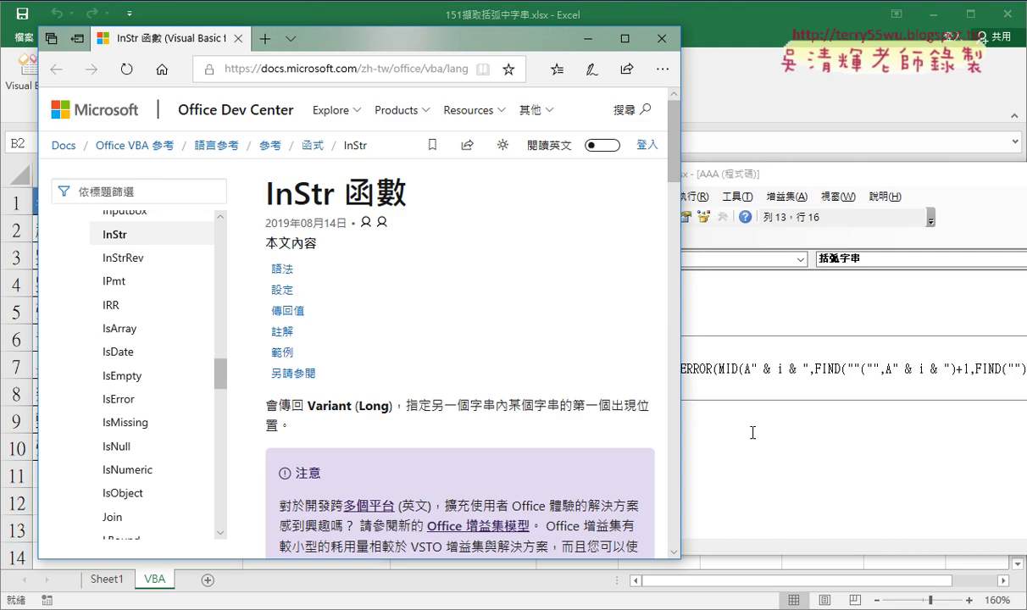
Read the InStr([start], string1, string2, [compare]) syntax table, then close the help window.
left_click_drag(675, 319, 1019, 322)
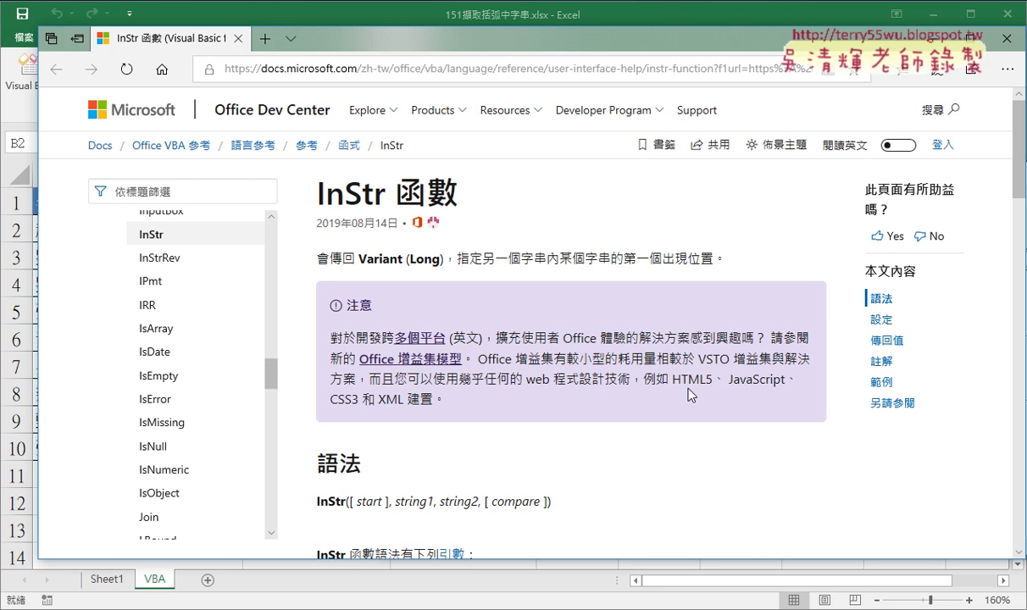
scroll(649, 426, "down", 1)
scroll(649, 426, "down", 3)
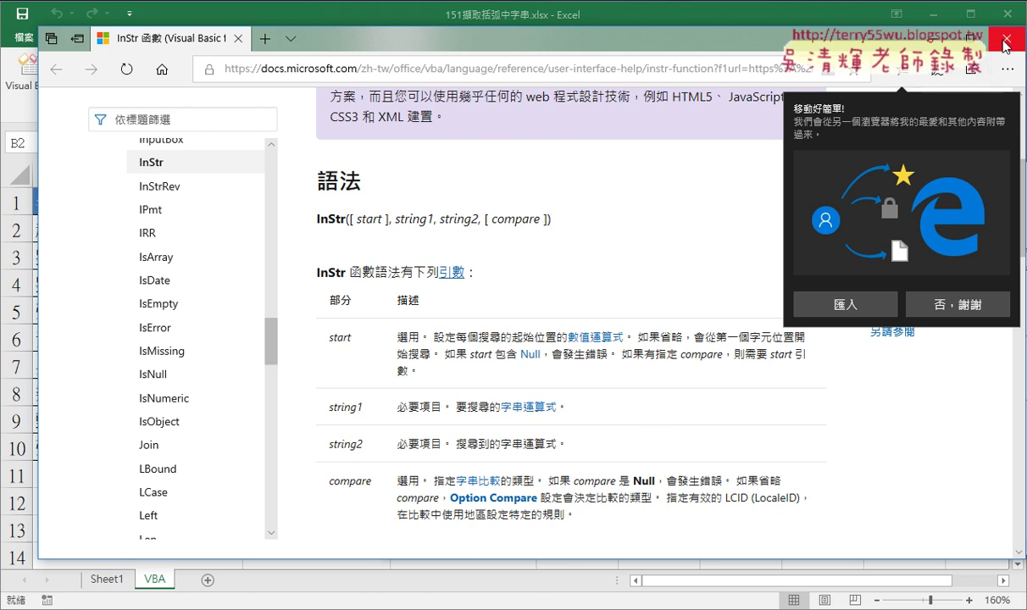
left_click(932, 38)
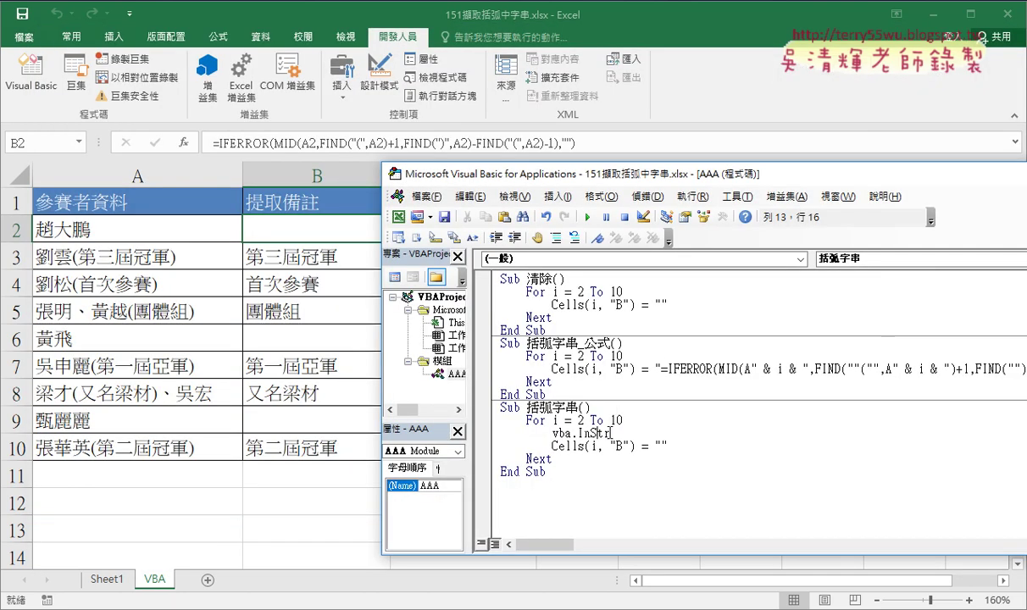
Complete the line as vba.InStr(cells(i,"A"),"(") to locate the opening bracket.
left_click(754, 436)
type("(")
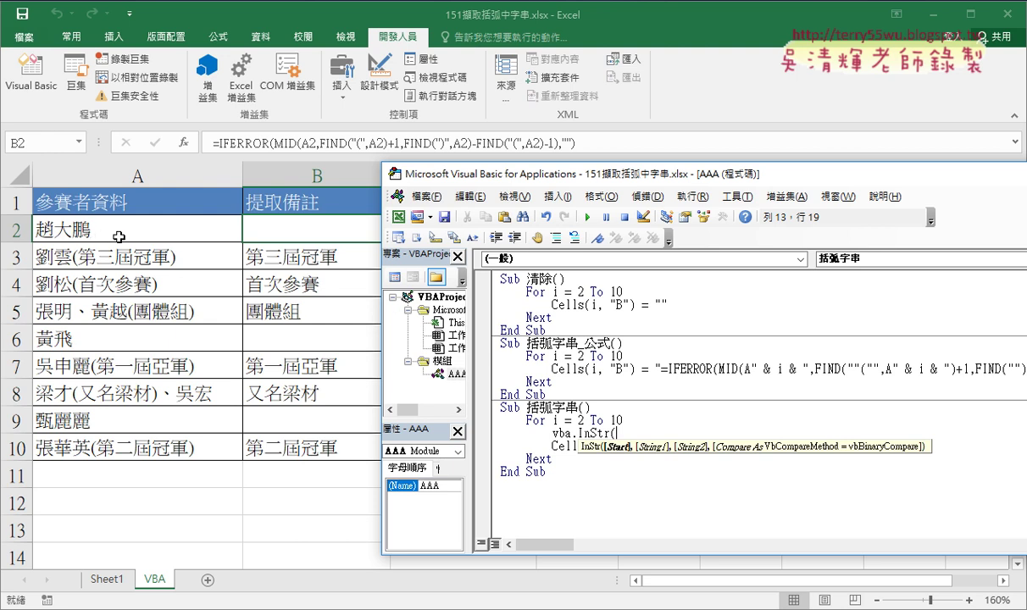
type("cel")
type("ls(")
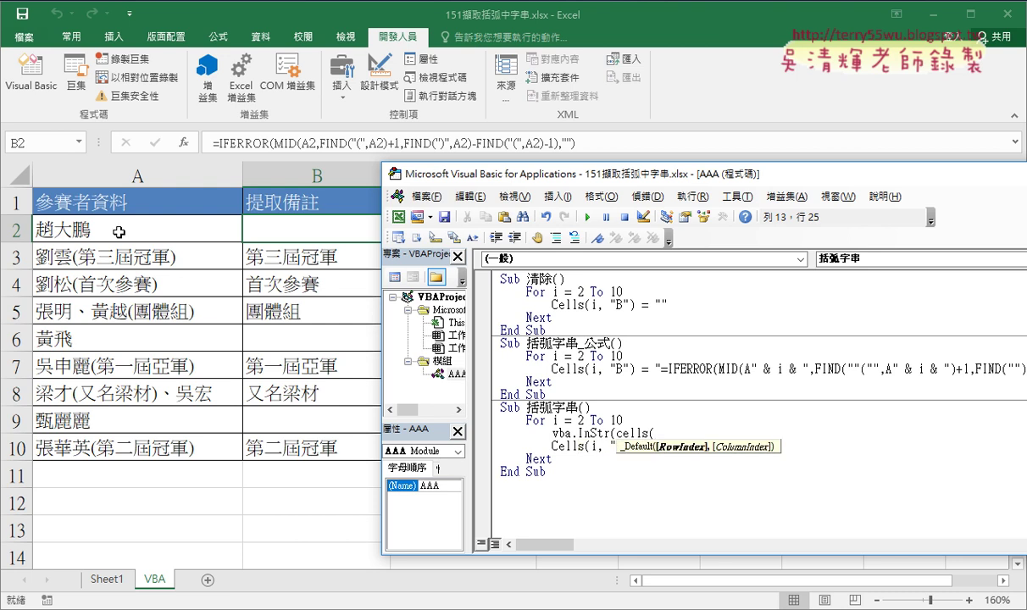
type("i,")
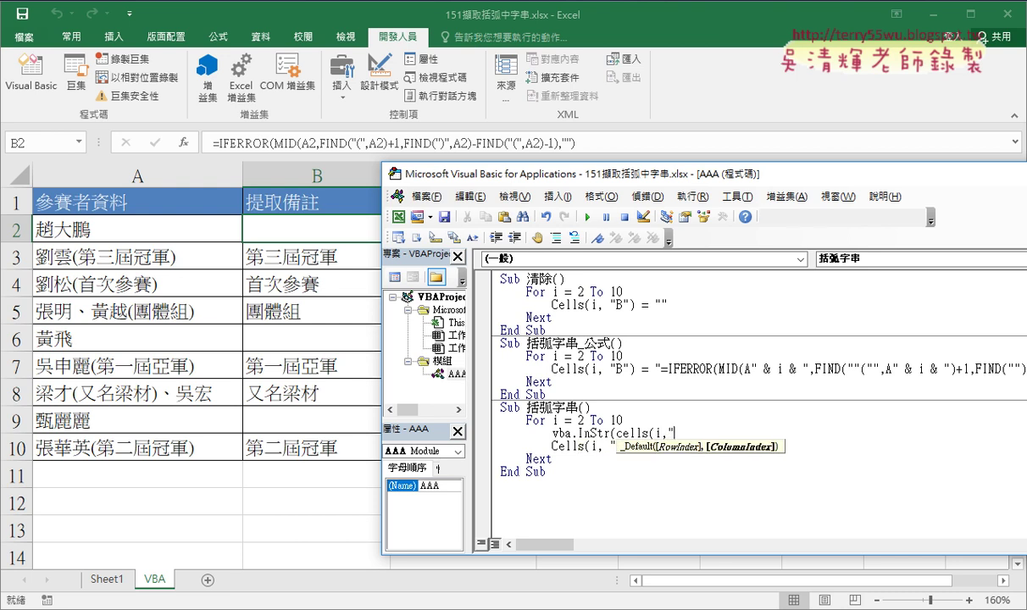
type("\"A")
type("\")")
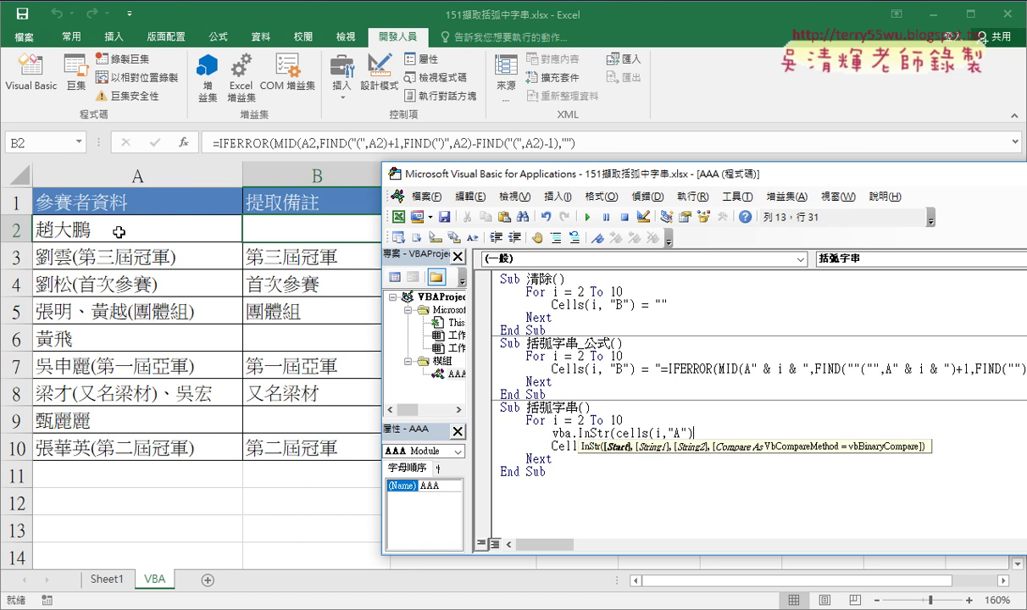
type(",")
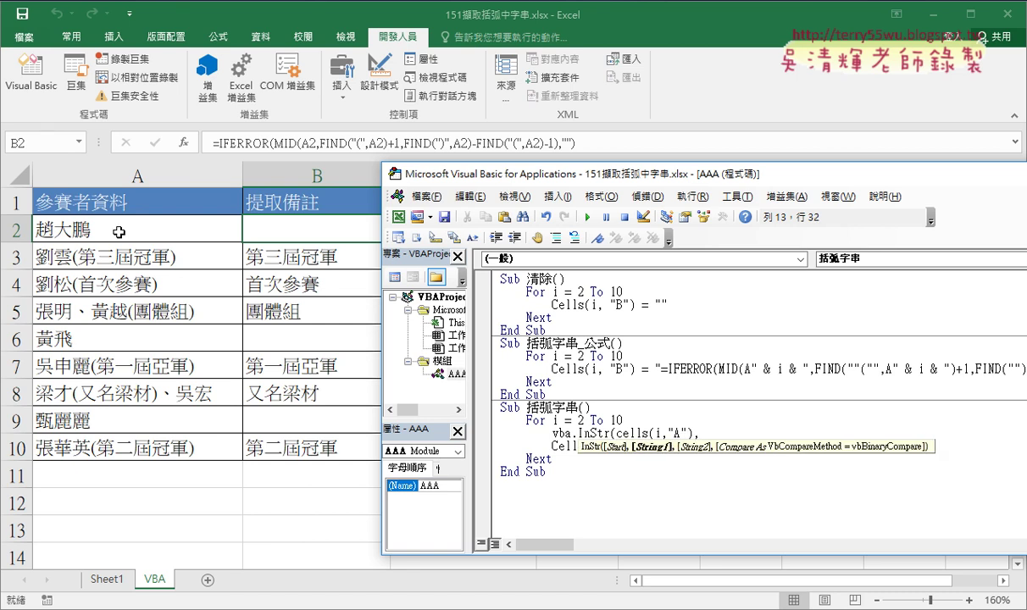
type("\"(\"")
type(")")
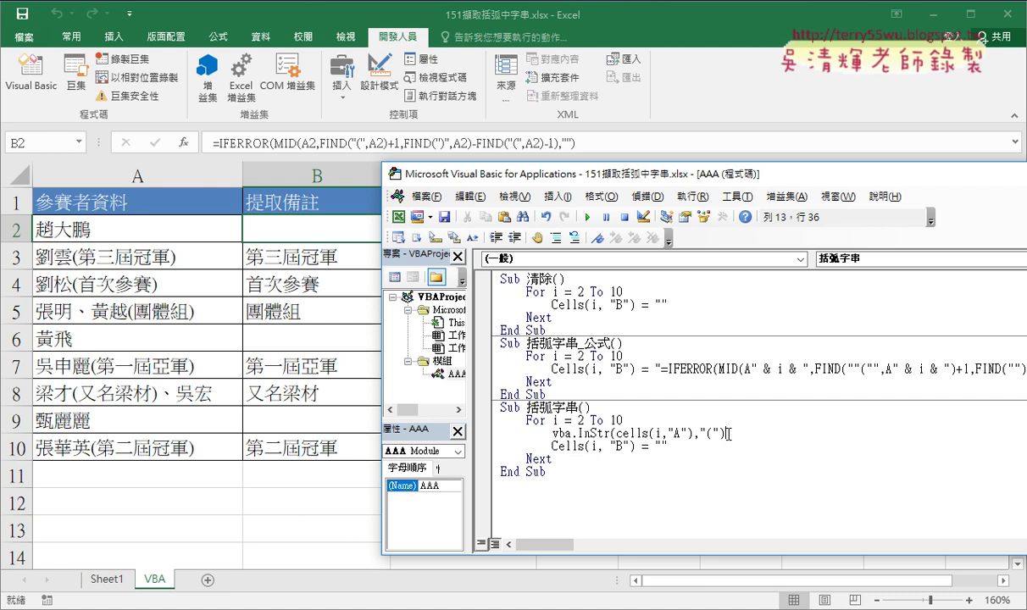
left_click_drag(726, 433, 552, 433)
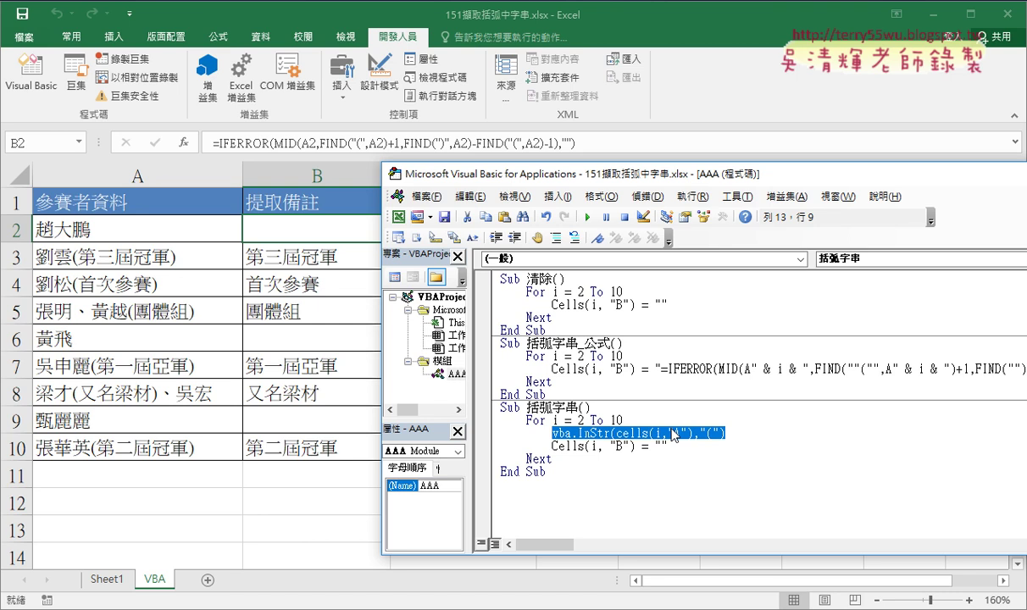
Assign the InStr result to a: a=vba.InStr(cells(i,"A"),"(").
key("Left")
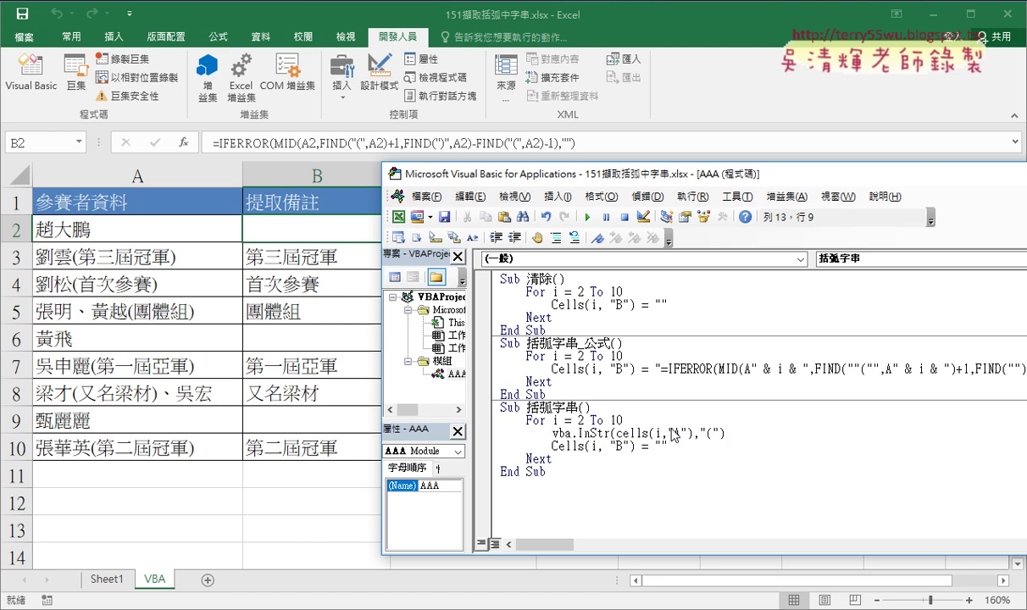
type("a")
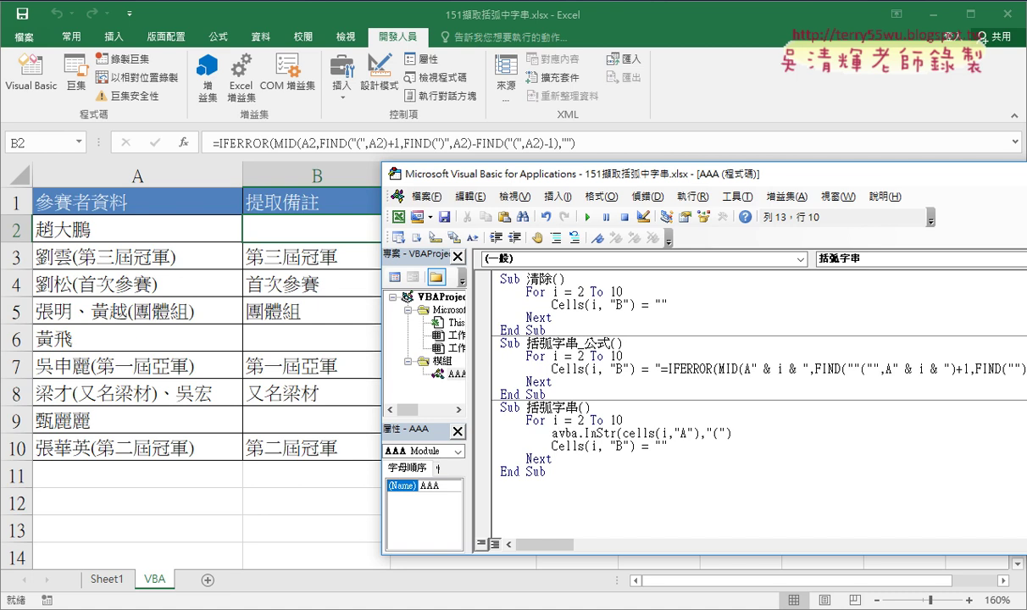
type("=")
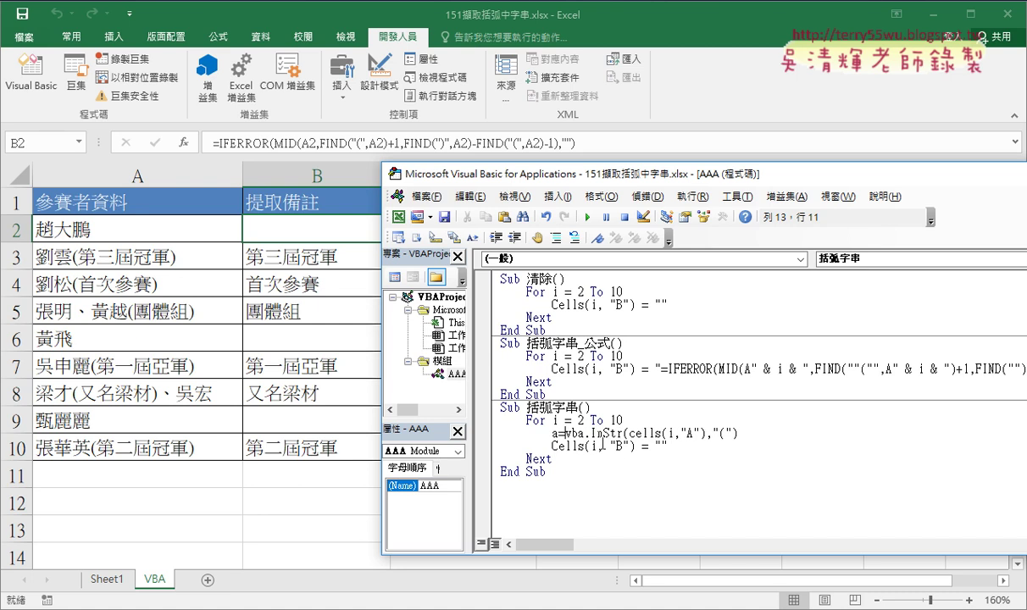
left_click_drag(566, 434, 738, 434)
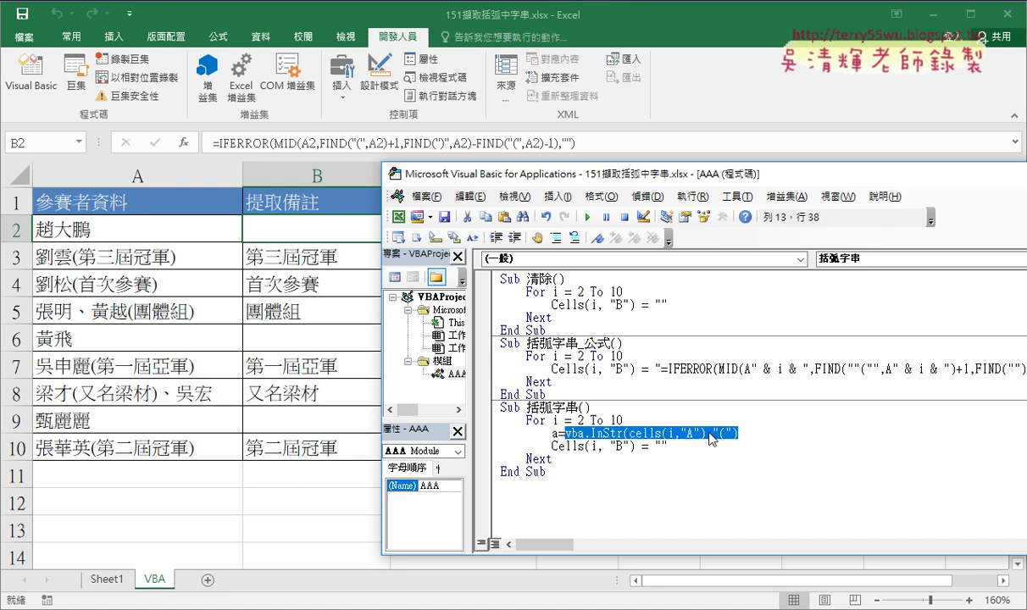
double_click(556, 434)
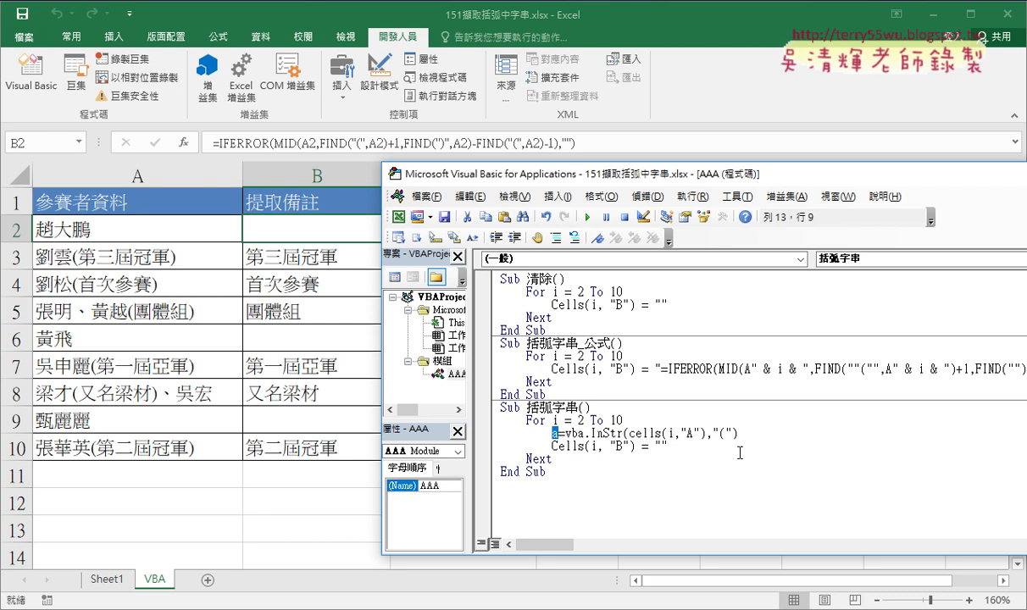
left_click_drag(738, 434, 566, 434)
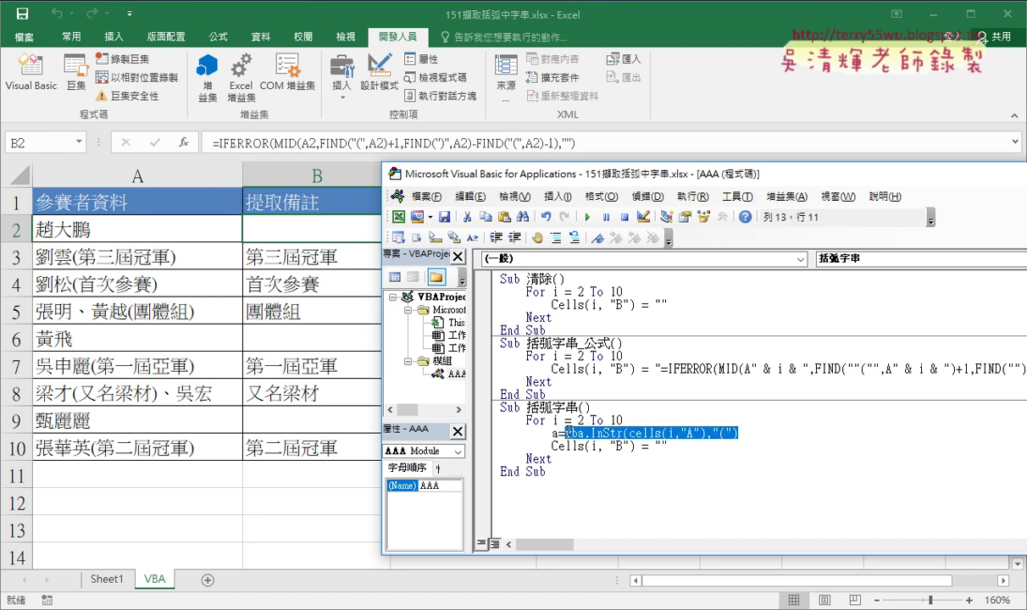
Copy the a = VBA.InStr line onto a new line below it.
left_click(733, 435)
key("Return")
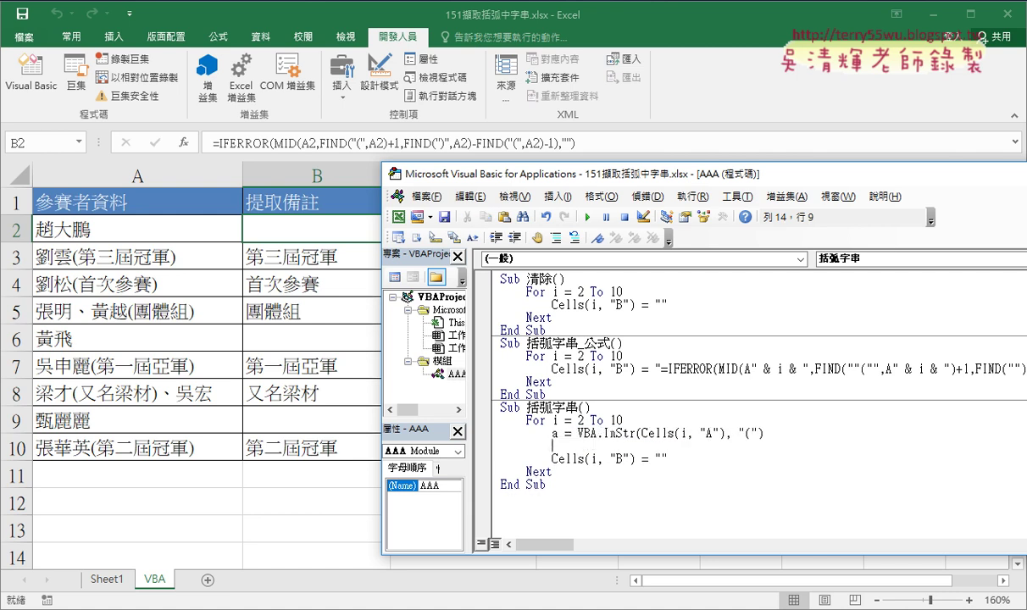
left_click_drag(750, 435, 551, 434)
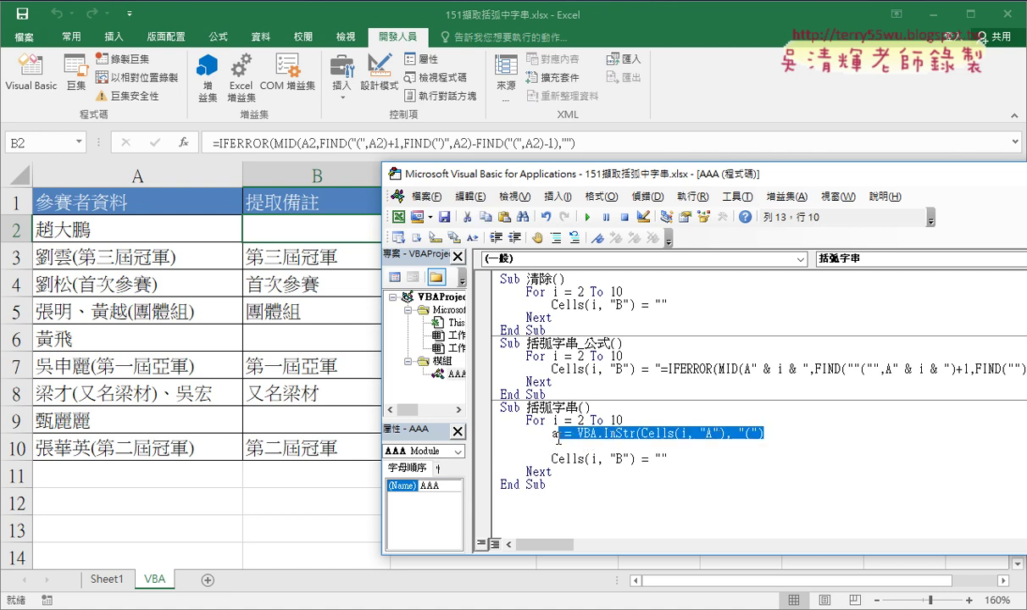
right_click(567, 436)
left_click(608, 195)
left_click(559, 447)
right_click(531, 440)
left_click(593, 210)
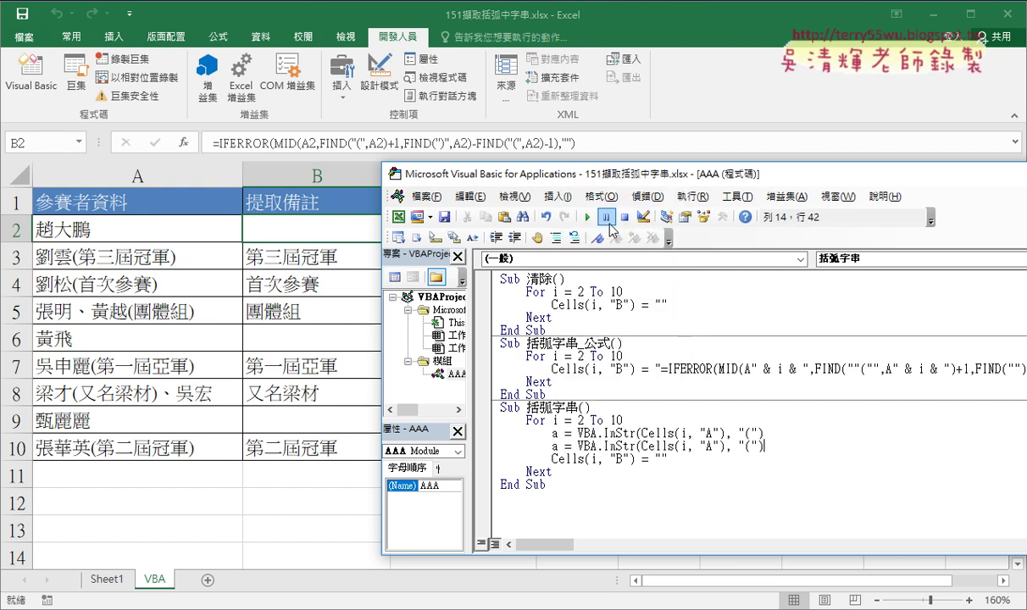
Change the copied line to b with ")" so it finds the closing bracket.
double_click(555, 445)
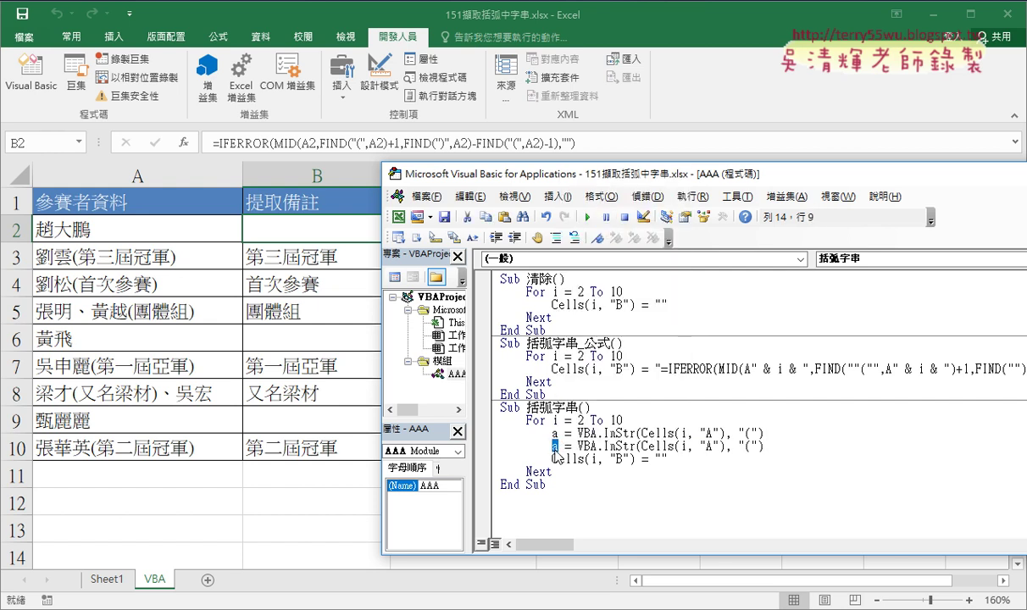
type("b")
double_click(749, 446)
type(")")
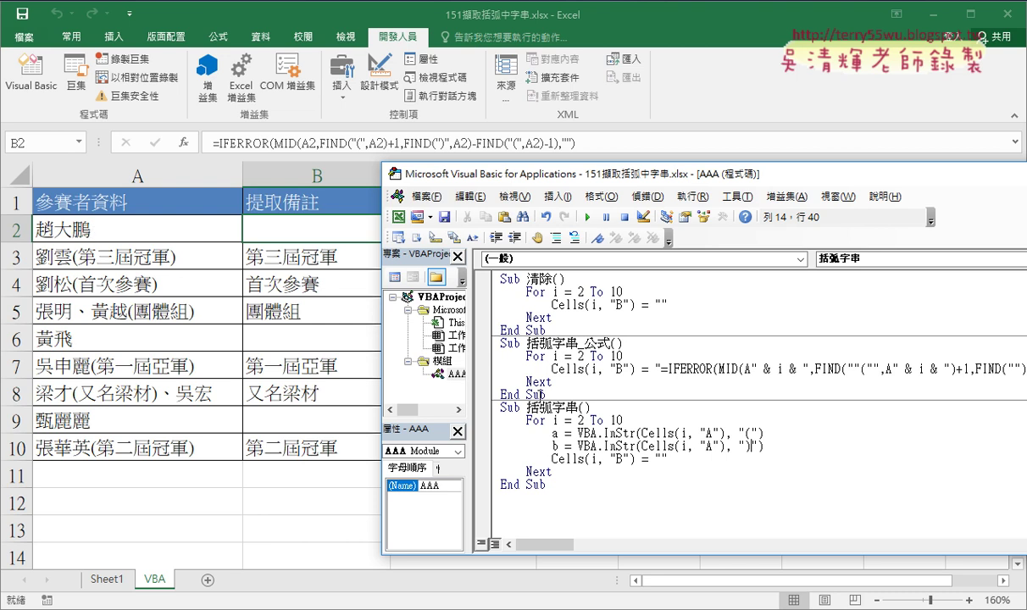
double_click(555, 433)
key("Down")
key("shift+Left")
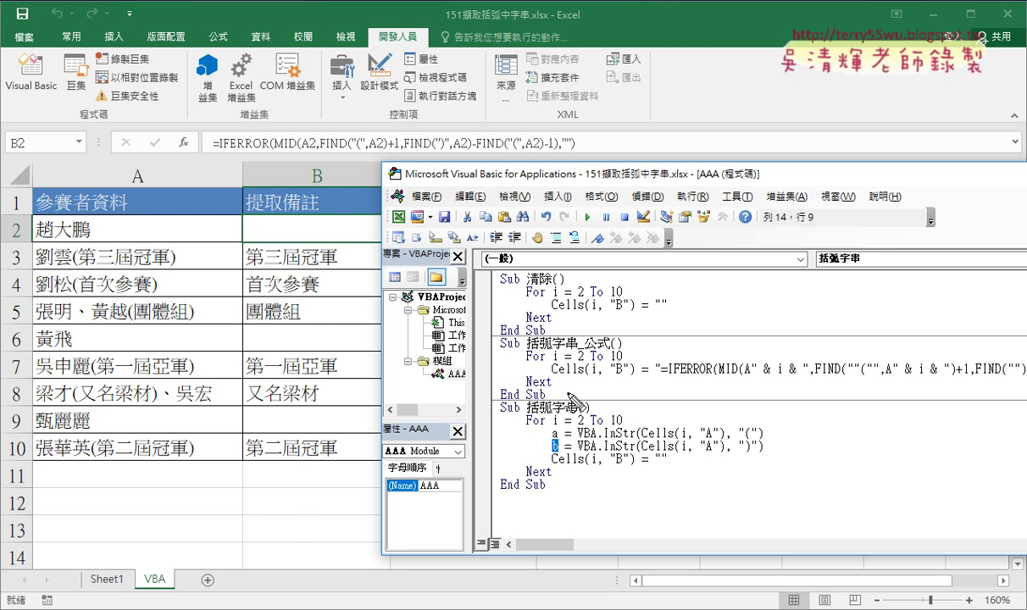
left_click_drag(53, 269, 73, 268)
mouse_move(746, 438)
left_mouse_down()
mouse_move(763, 435)
mouse_move(625, 439)
left_mouse_up()
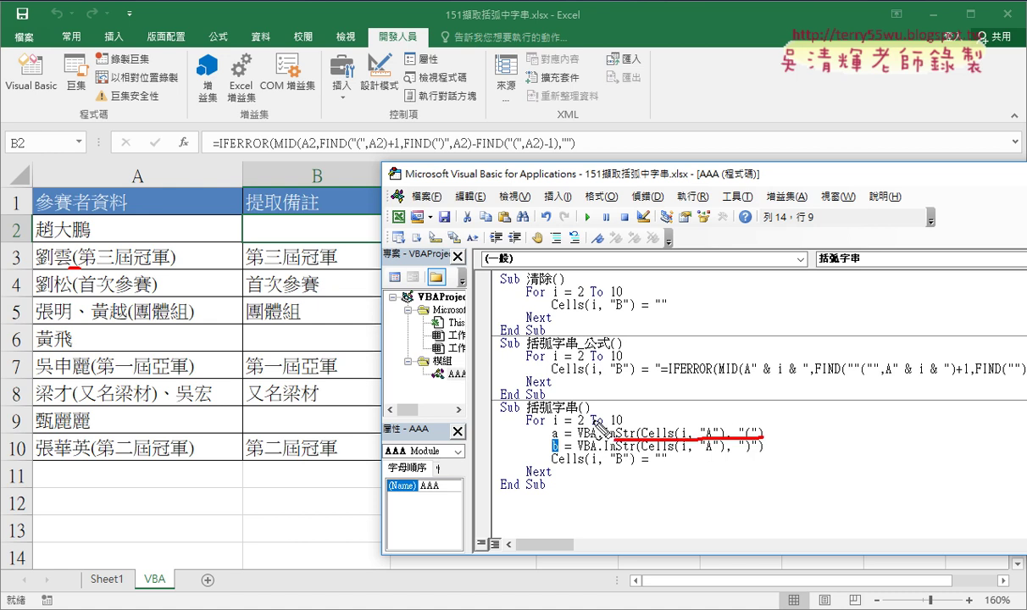
left_click_drag(549, 441, 566, 441)
left_click_drag(642, 398, 659, 418)
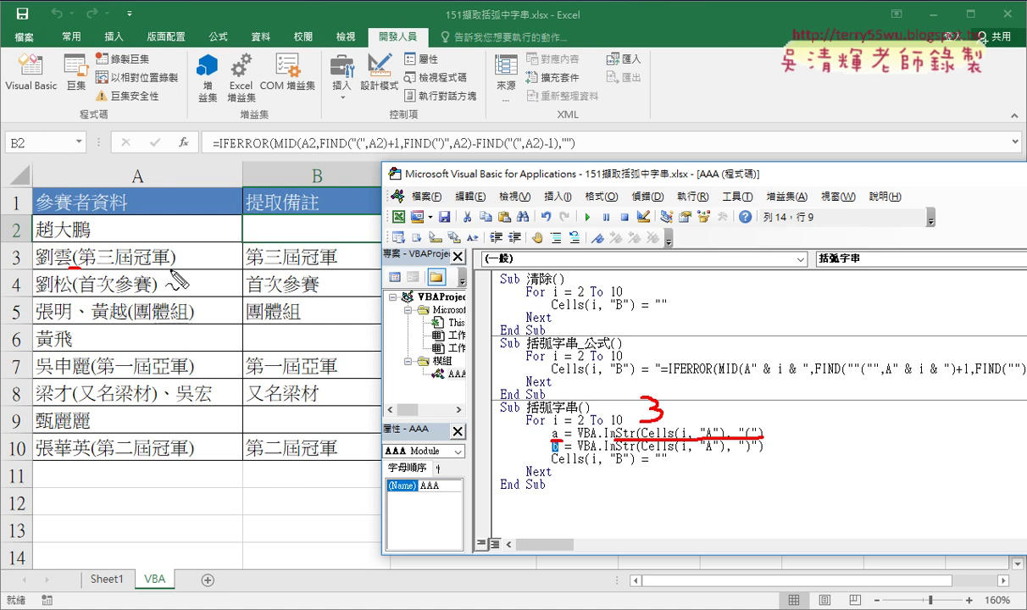
left_click_drag(169, 271, 206, 267)
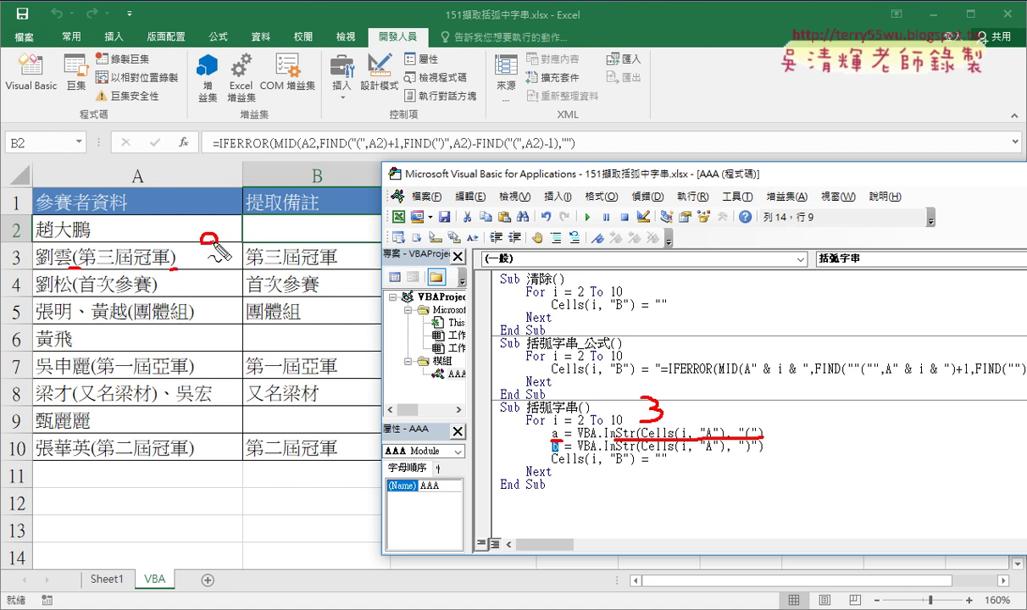
left_click_drag(82, 216, 95, 239)
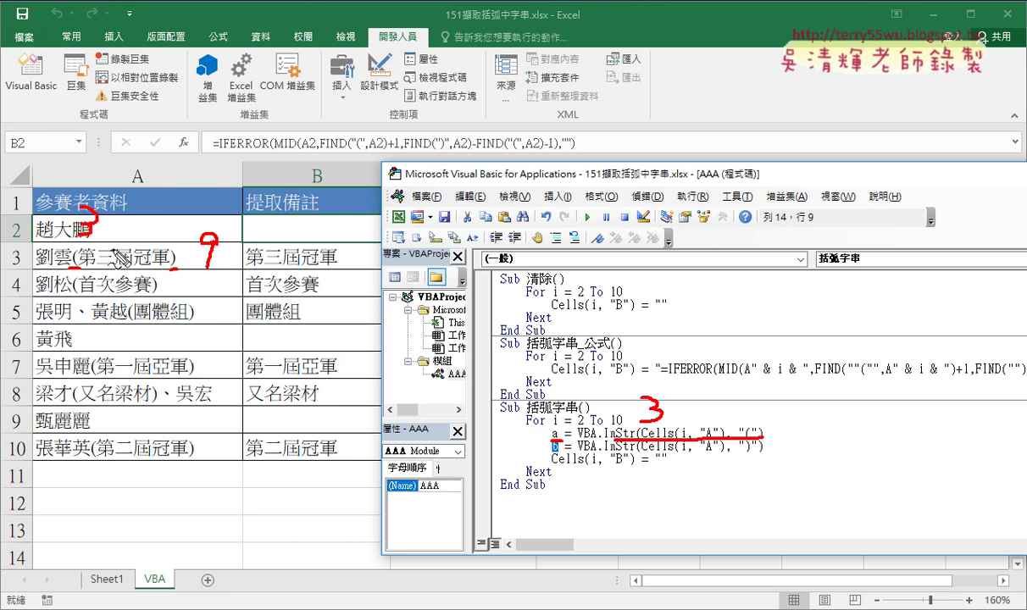
key("Escape")
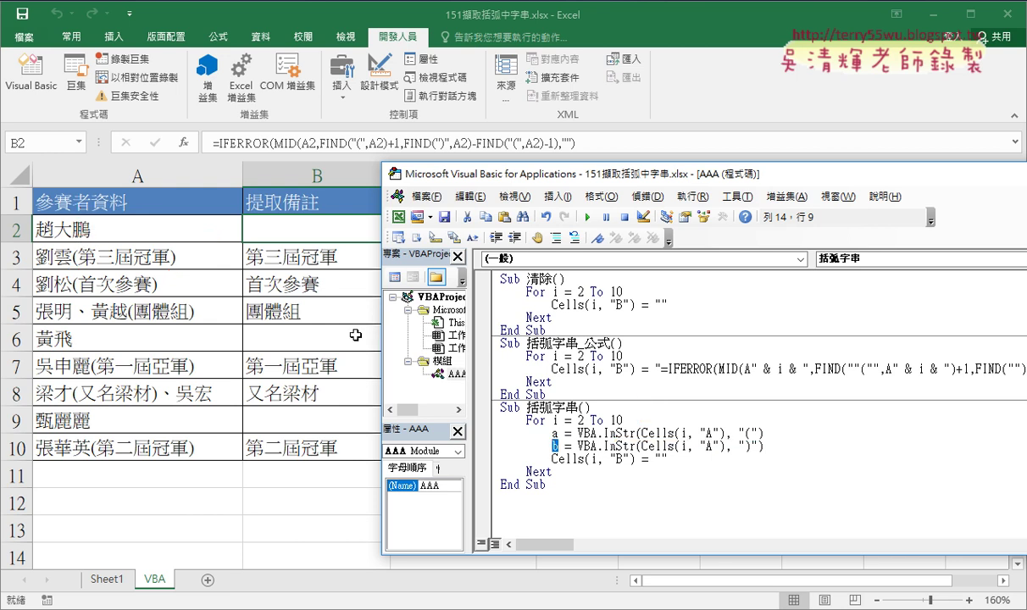
left_click(669, 459)
left_click_drag(668, 459, 655, 458)
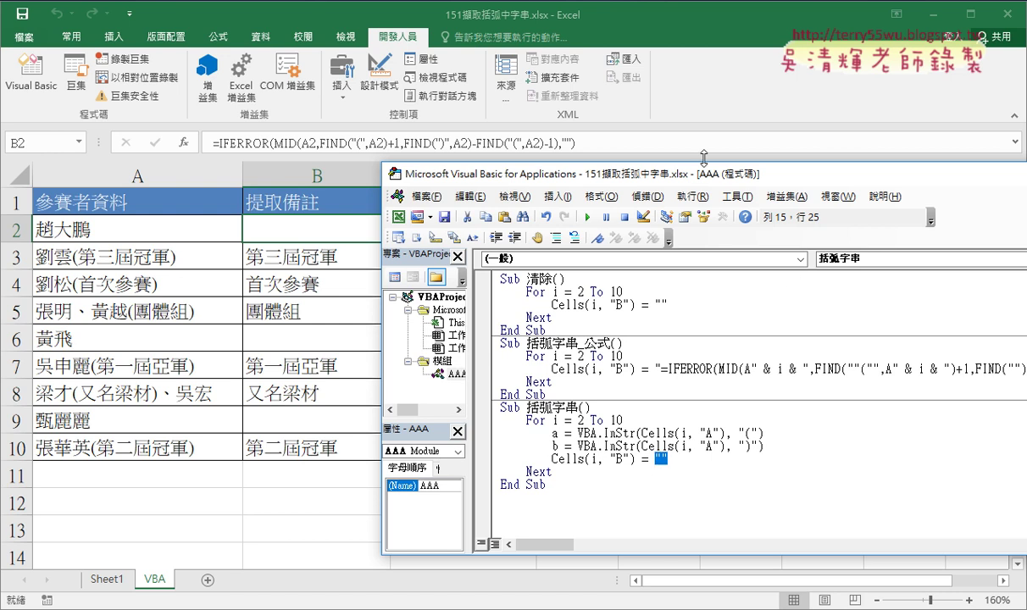
left_click_drag(469, 173, 522, 174)
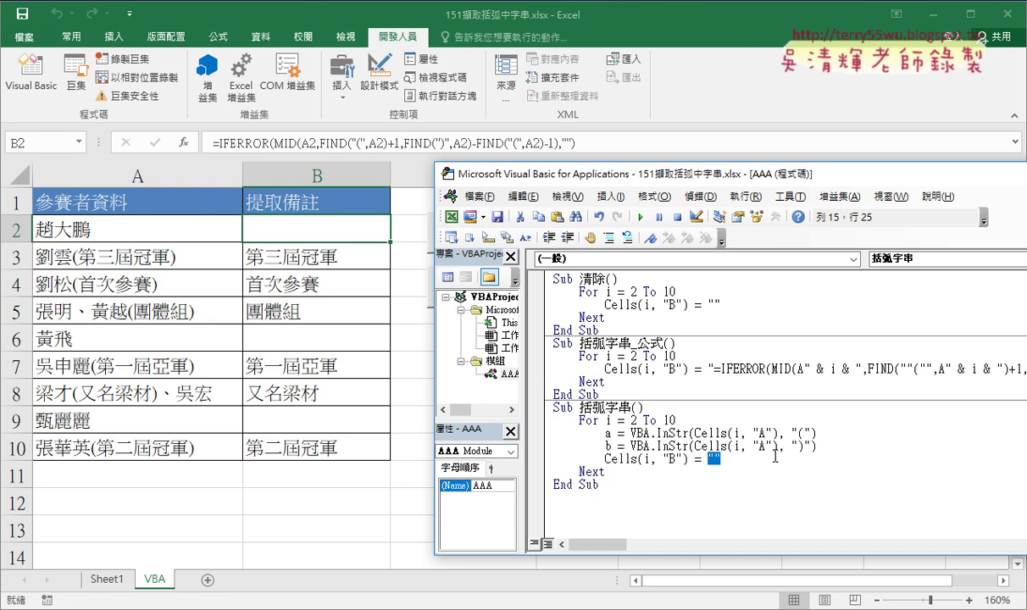
Replace the empty string with Mid(Cells(i, "A"), reusing the existing Cells reference.
key("Delete")
type("mid")
type("(")
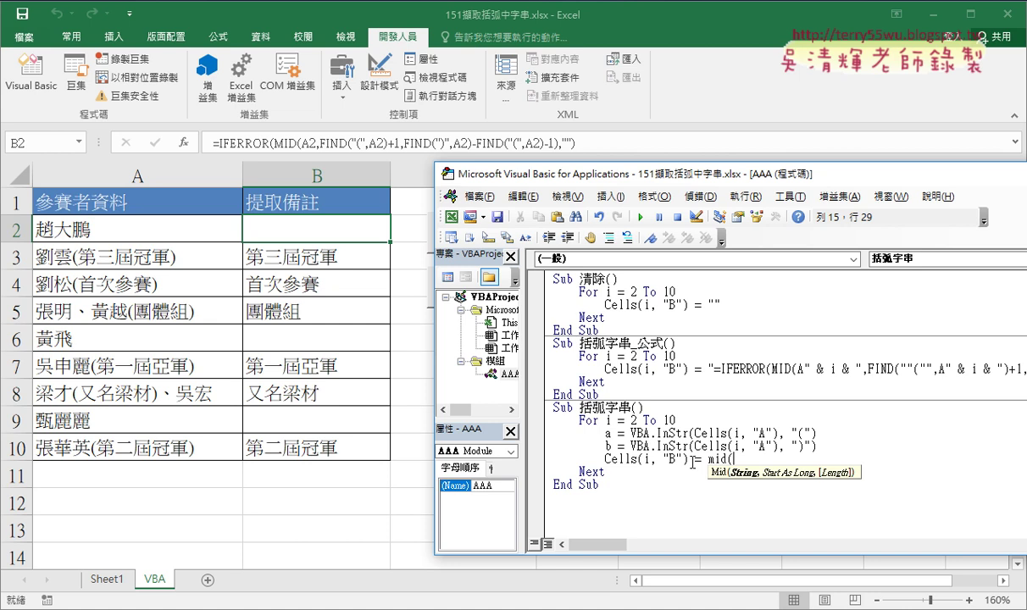
left_click_drag(688, 458, 605, 459)
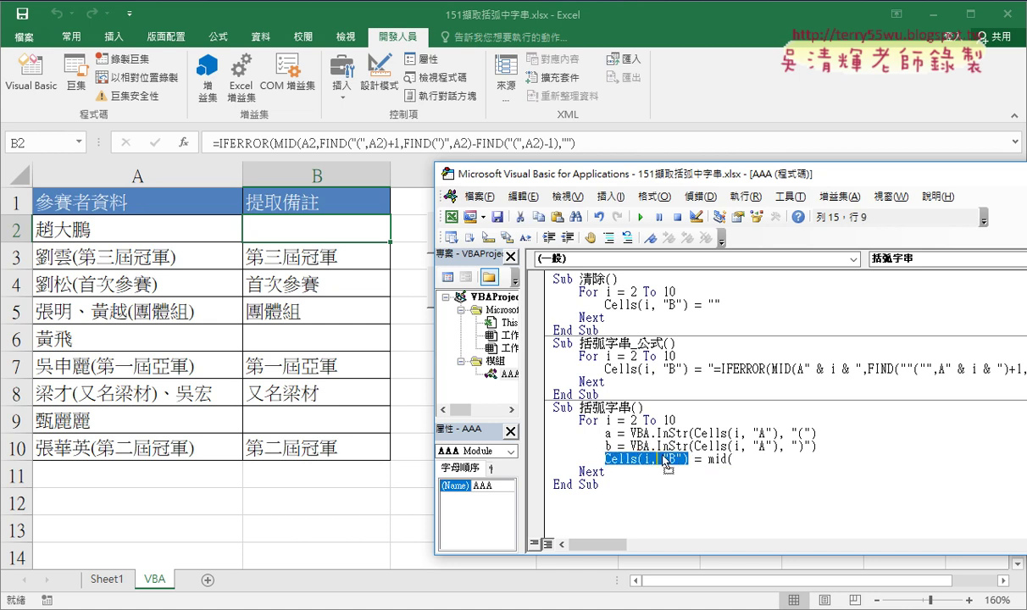
key("ctrl+c")
left_click(798, 458)
key("ctrl+v")
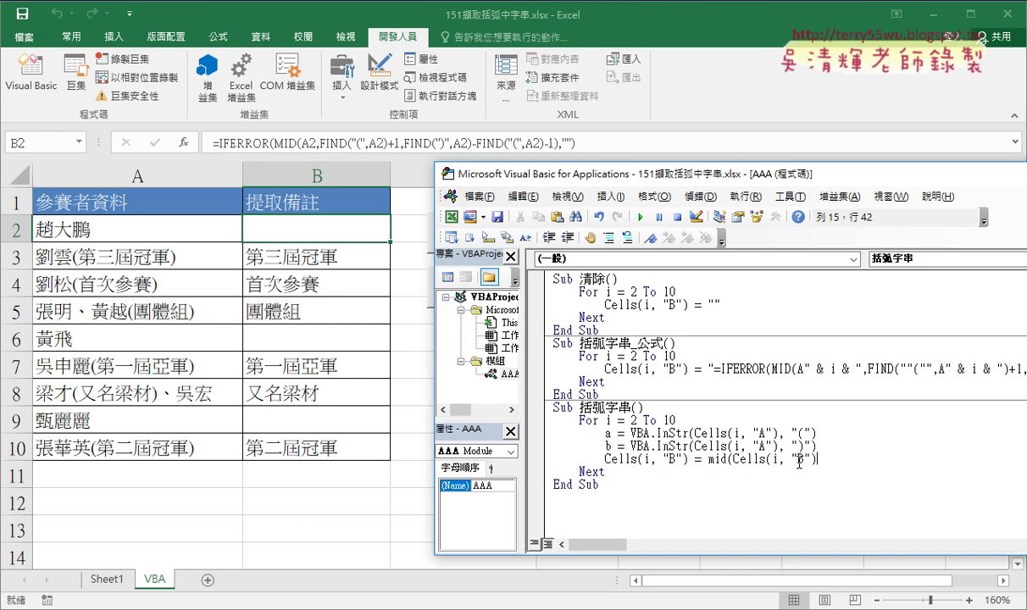
double_click(800, 458)
type("A")
Give the Mid call its start a + 1 and length b - a - 1 arguments.
left_click(853, 460)
type(",")
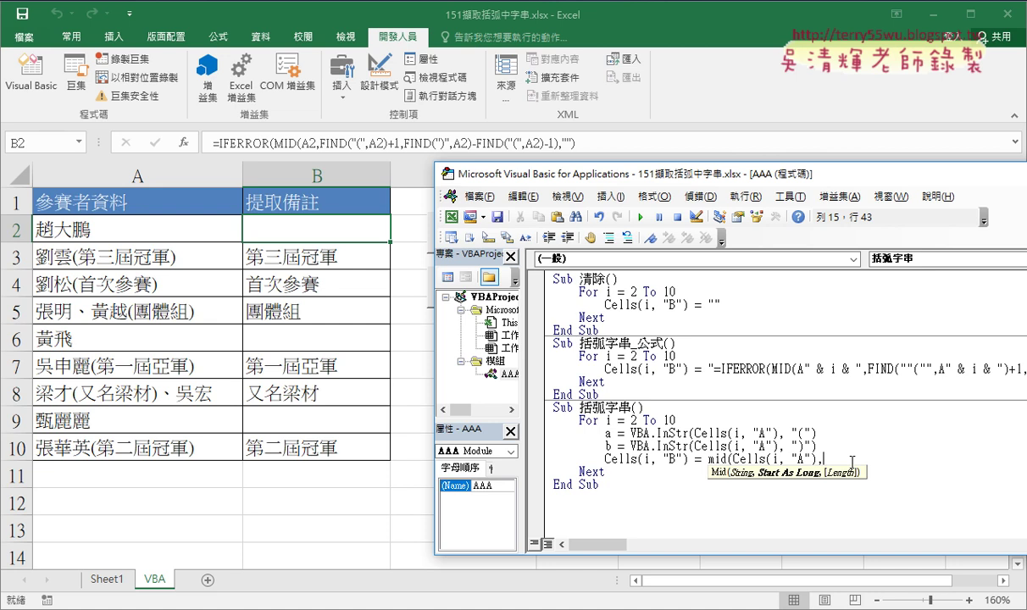
type("a")
type("+1")
type(",")
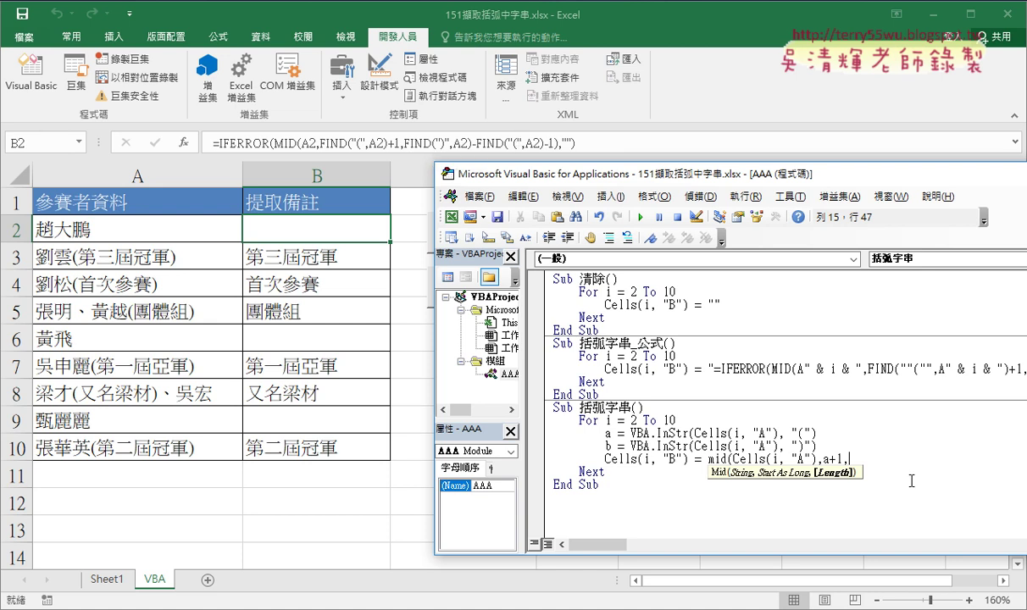
type("b-")
type("a ")
type("-1")
left_click(874, 517)
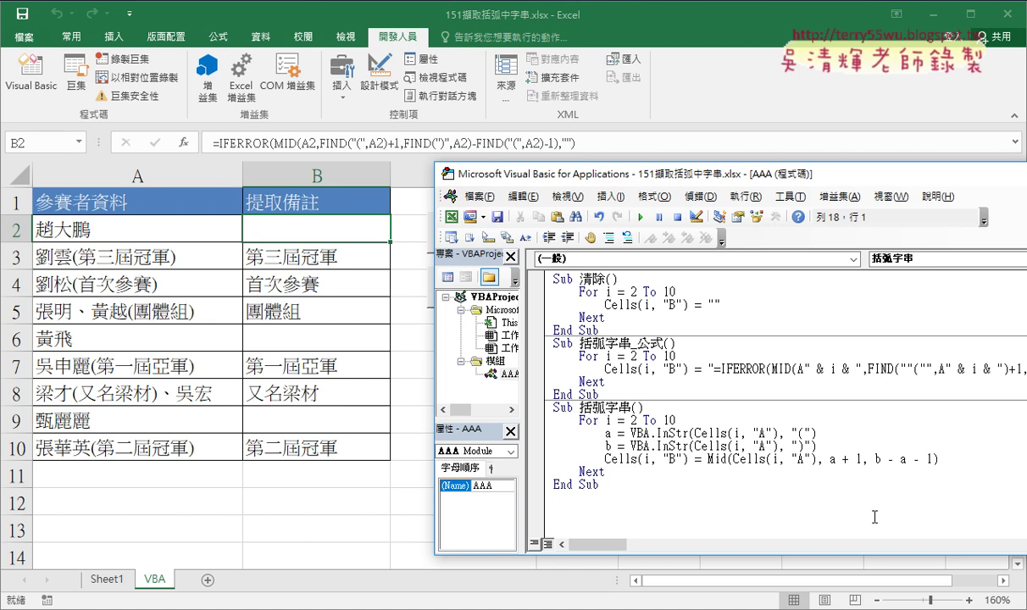
Run the 括弧字串 macro and choose 偵錯 at runtime error 5.
left_click(669, 433)
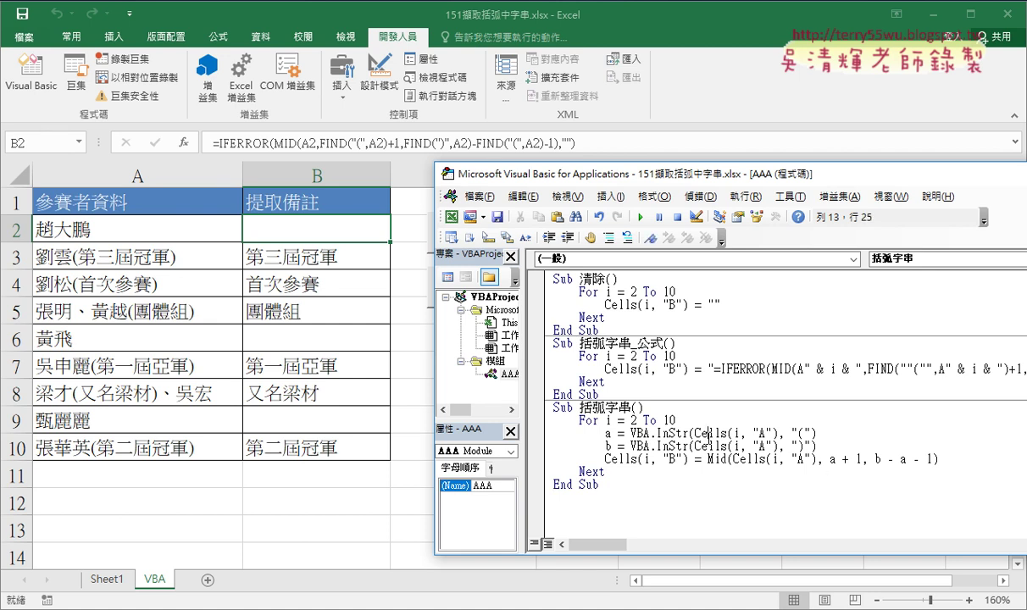
left_click(642, 222)
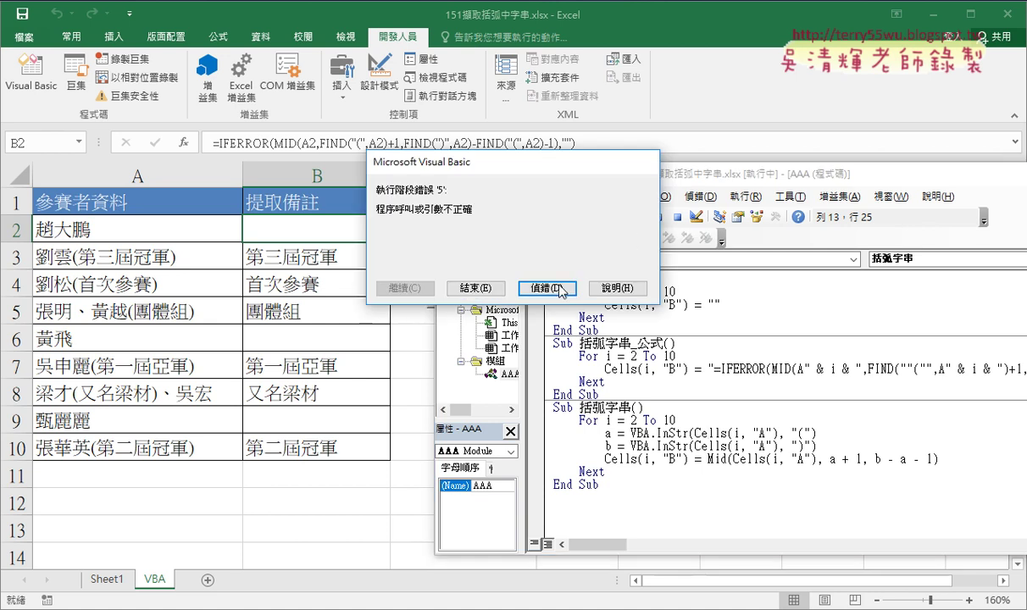
left_click(544, 288)
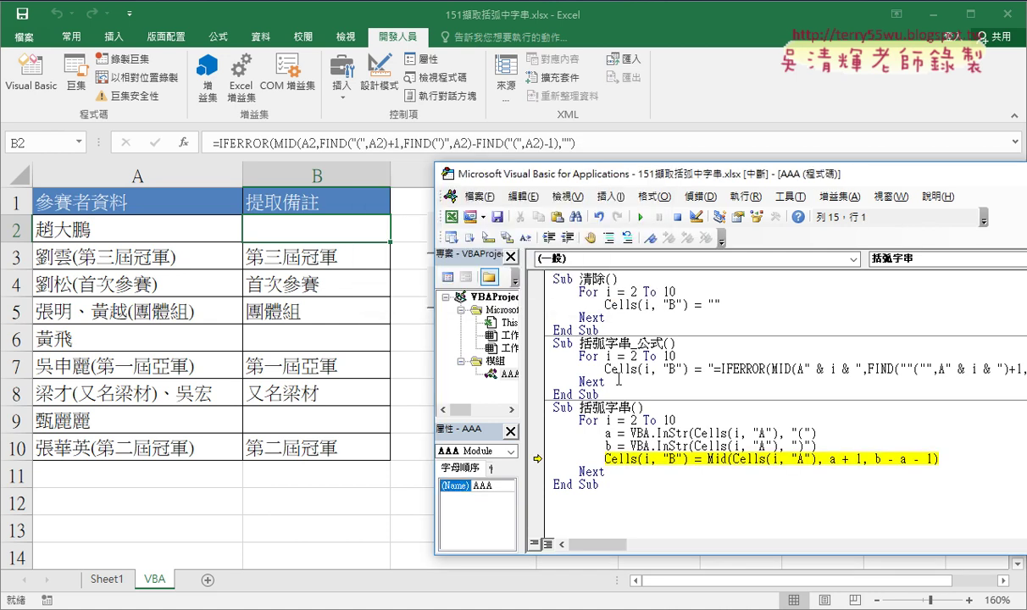
Inspect a, b and the a + 1 argument on the halted Mid line, finding a = 0 and b = 0.
mouse_move(608, 433)
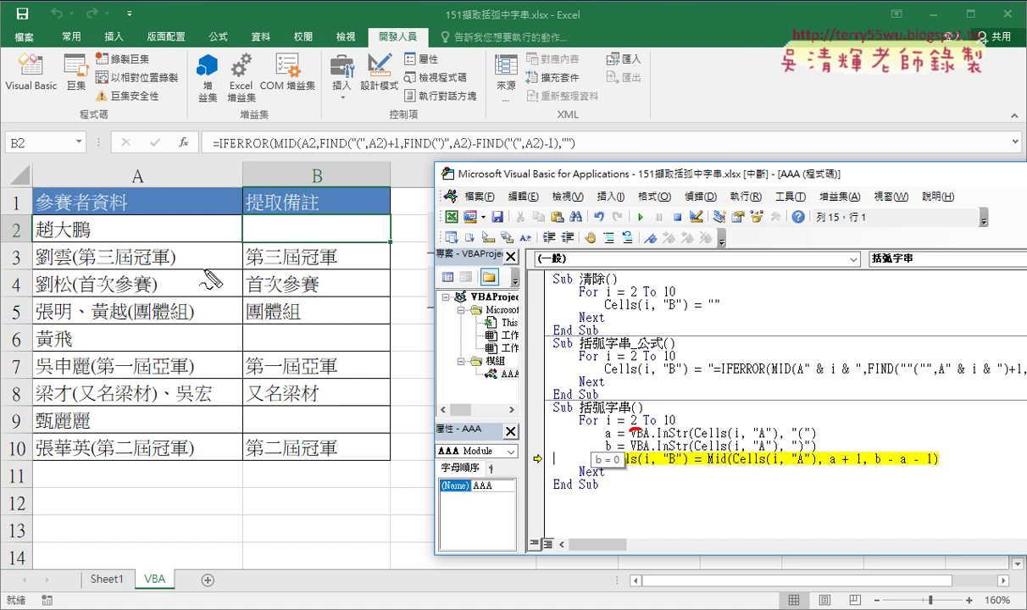
mouse_move(110, 244)
left_mouse_down()
mouse_move(129, 217)
mouse_move(32, 213)
left_mouse_up()
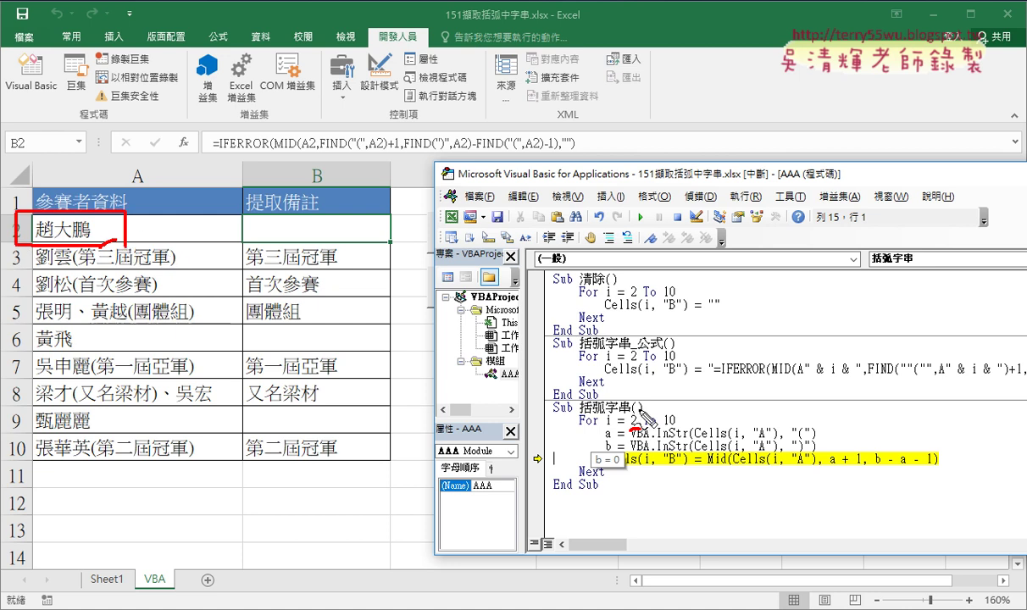
key("Escape")
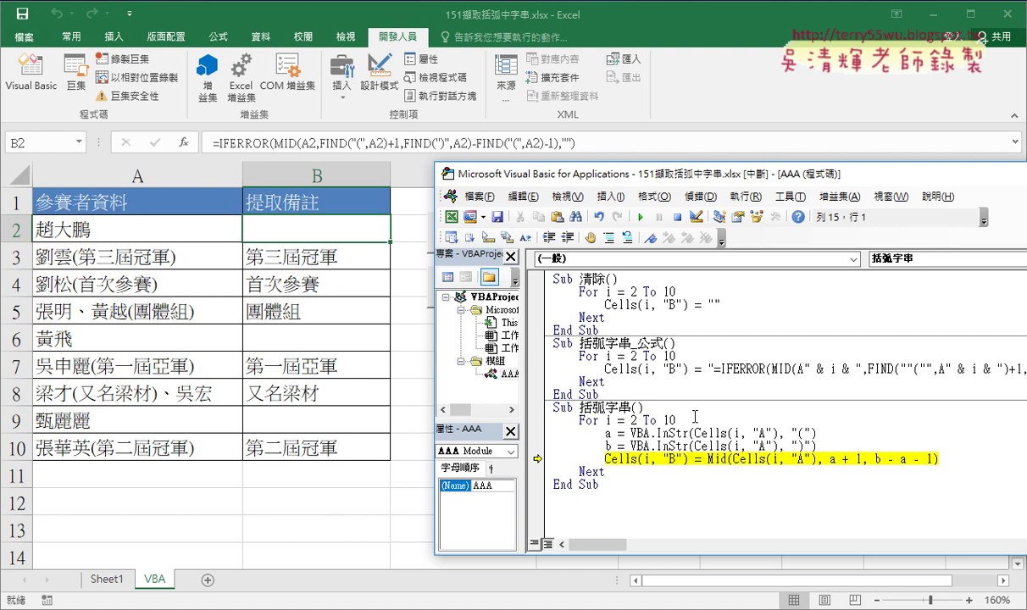
mouse_move(758, 464)
left_click_drag(830, 459, 936, 458)
mouse_move(839, 465)
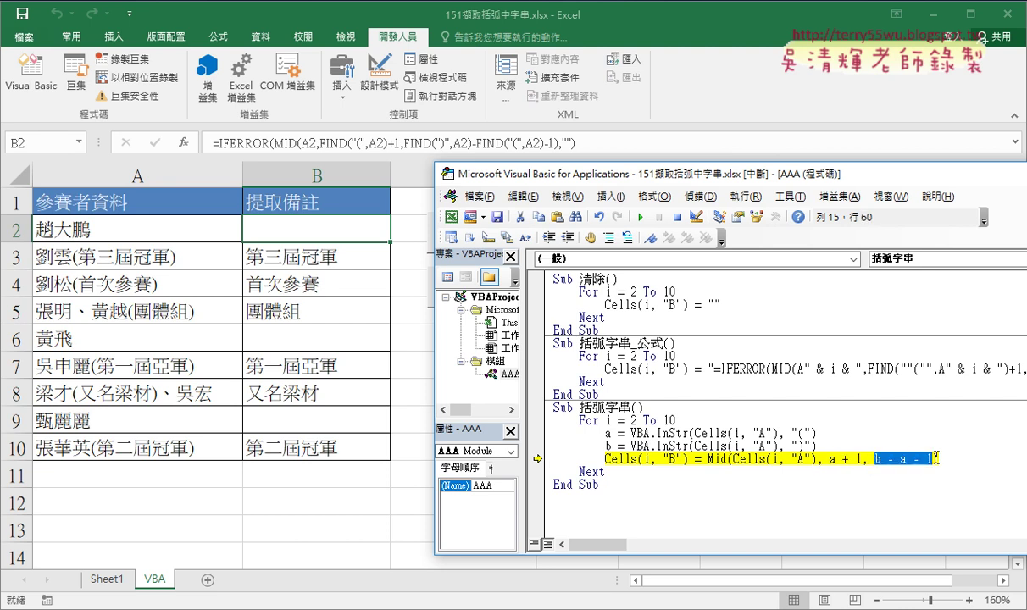
left_click(877, 460)
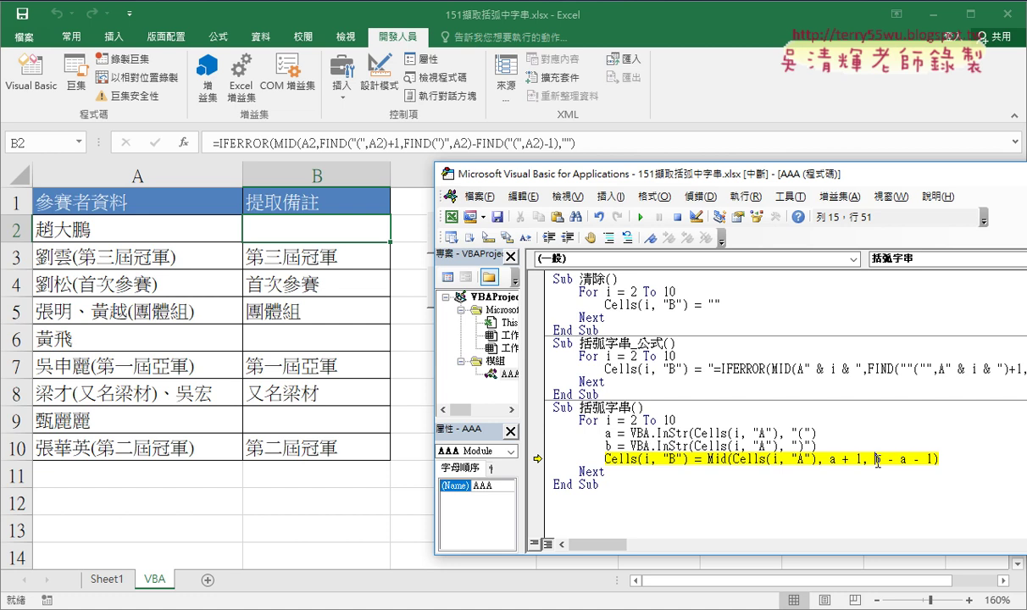
left_click_drag(877, 459, 932, 460)
mouse_move(926, 460)
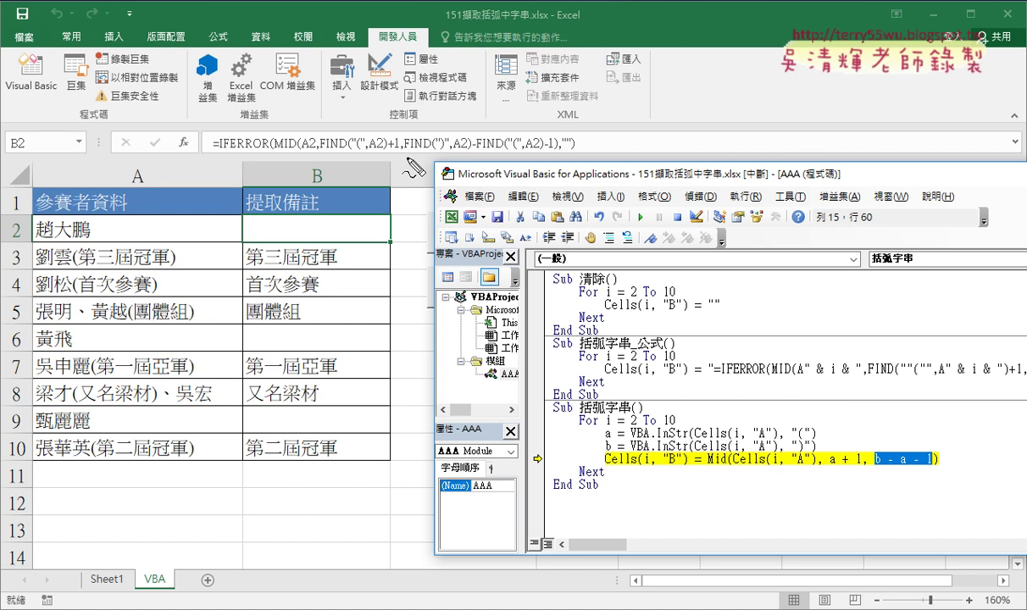
mouse_move(407, 150)
left_mouse_down()
mouse_move(428, 150)
mouse_move(675, 430)
mouse_move(699, 436)
left_mouse_up()
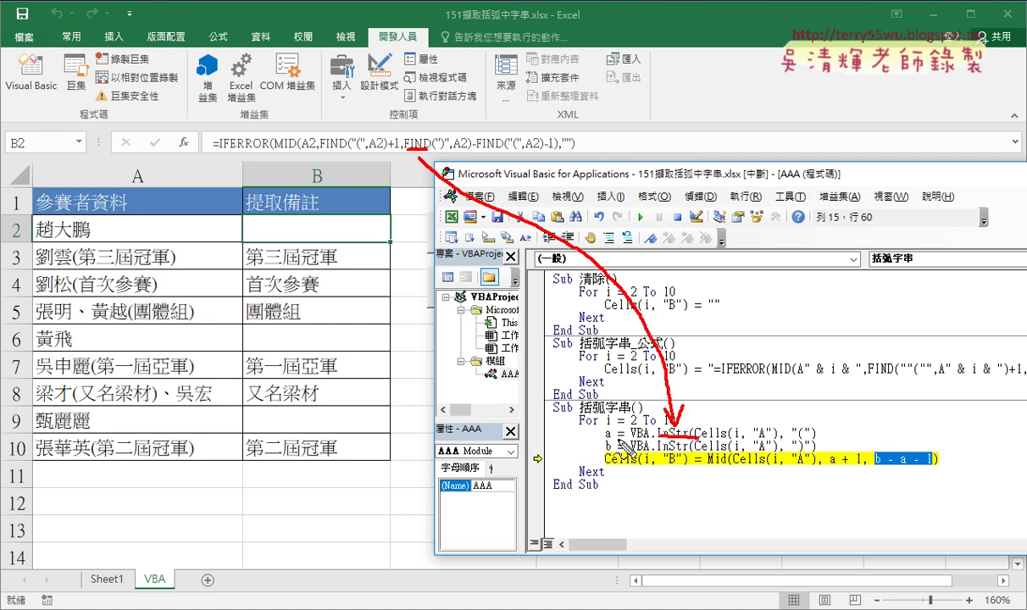
left_click_drag(598, 439, 614, 450)
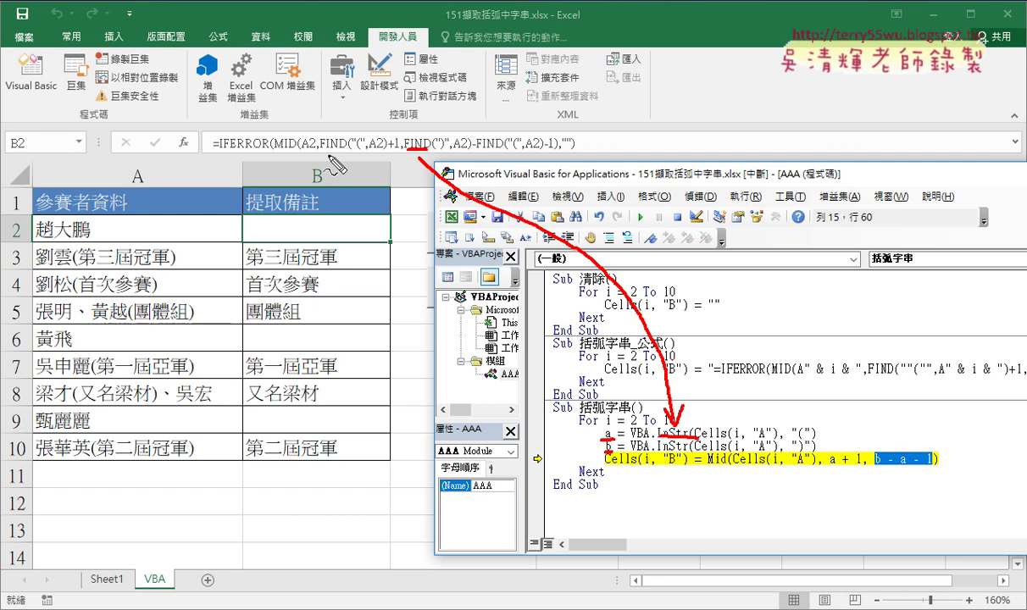
left_click_drag(273, 150, 291, 152)
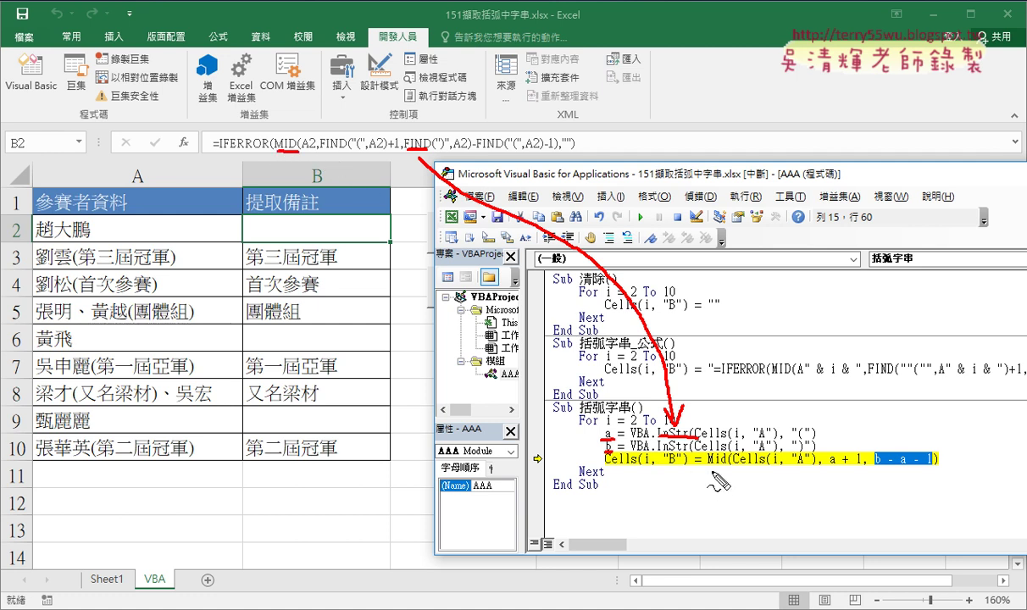
left_click_drag(705, 465, 725, 465)
left_click_drag(246, 155, 218, 154)
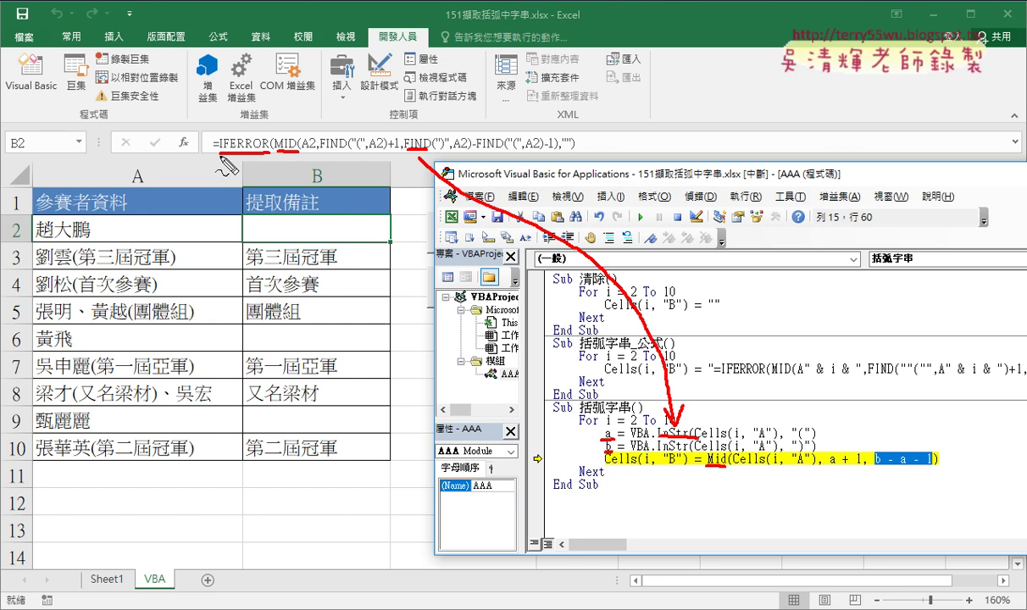
key("Escape")
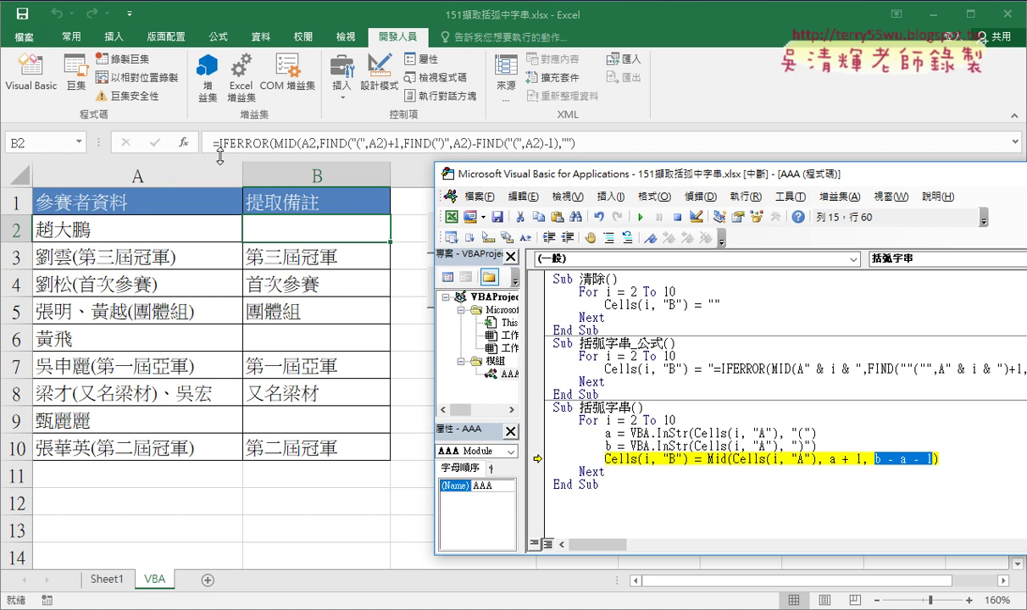
Add a new line reading if below the b = VBA.InStr line and dismiss the compile error.
left_click(829, 446)
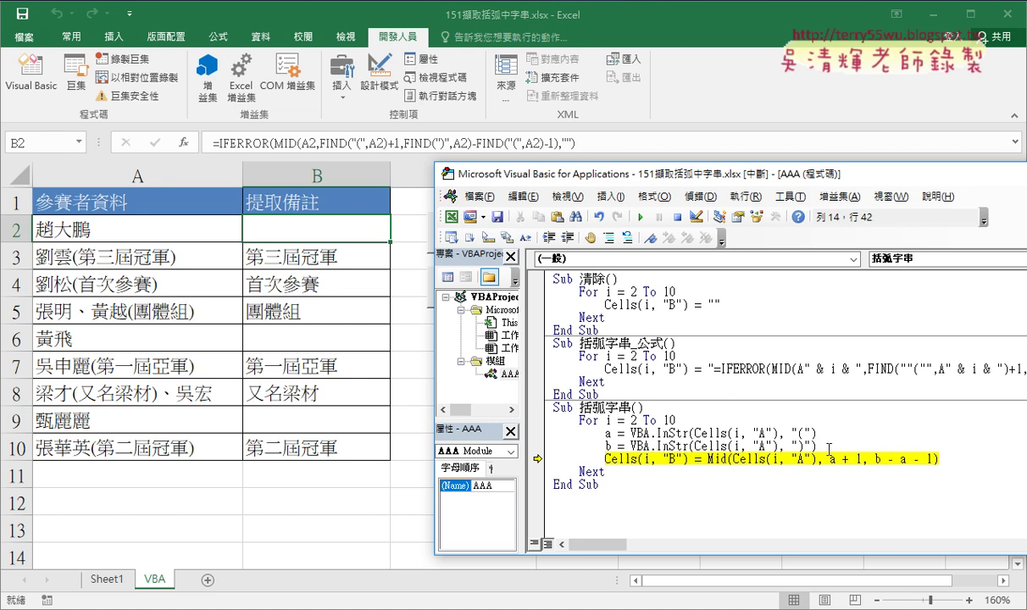
key("Return")
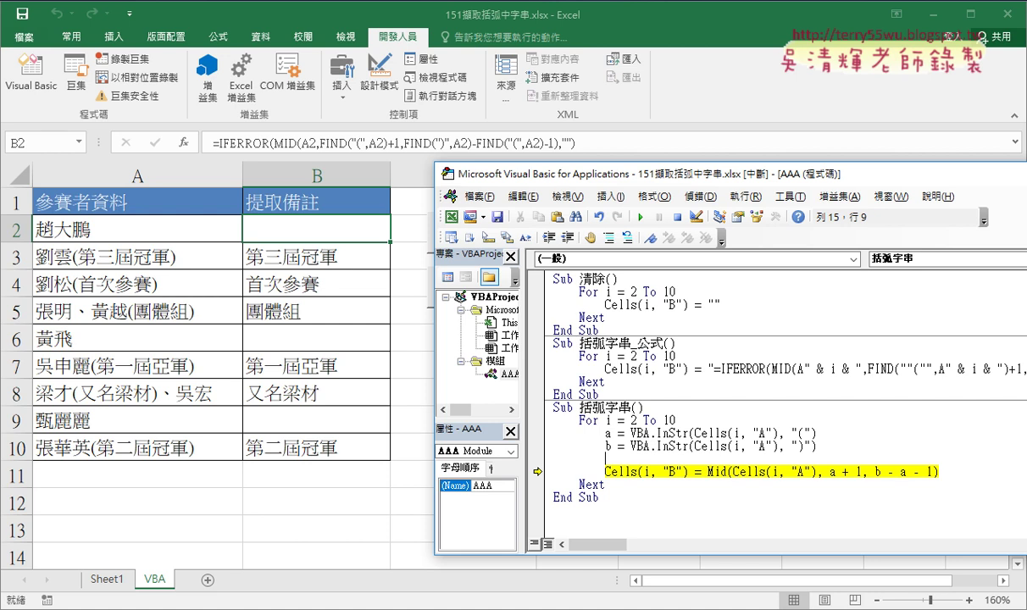
type("i")
type("f")
left_click(710, 479)
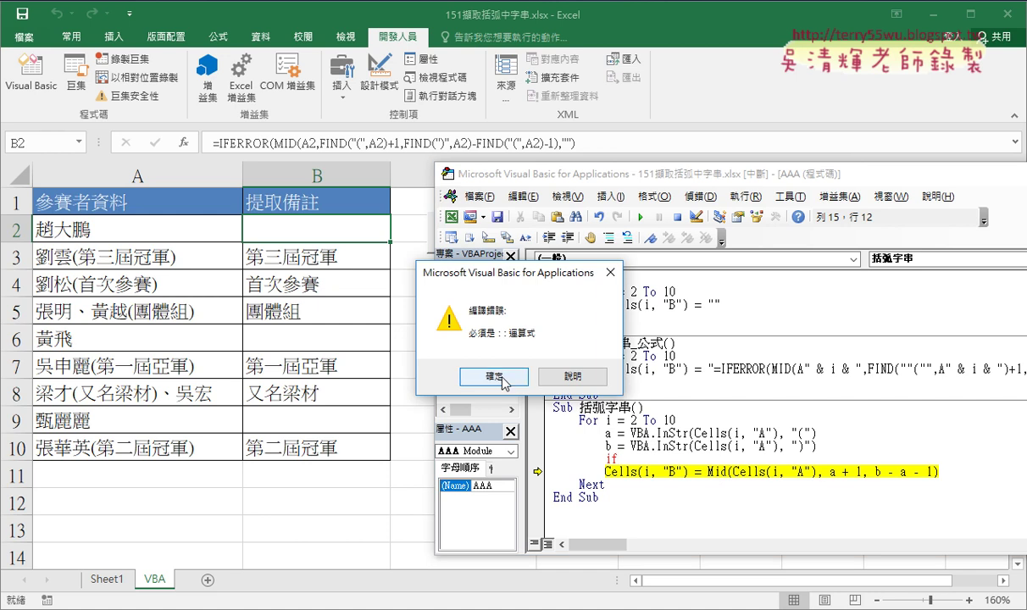
key("Return")
Highlight the whole Mid expression on the assignment line.
left_click_drag(708, 473, 938, 472)
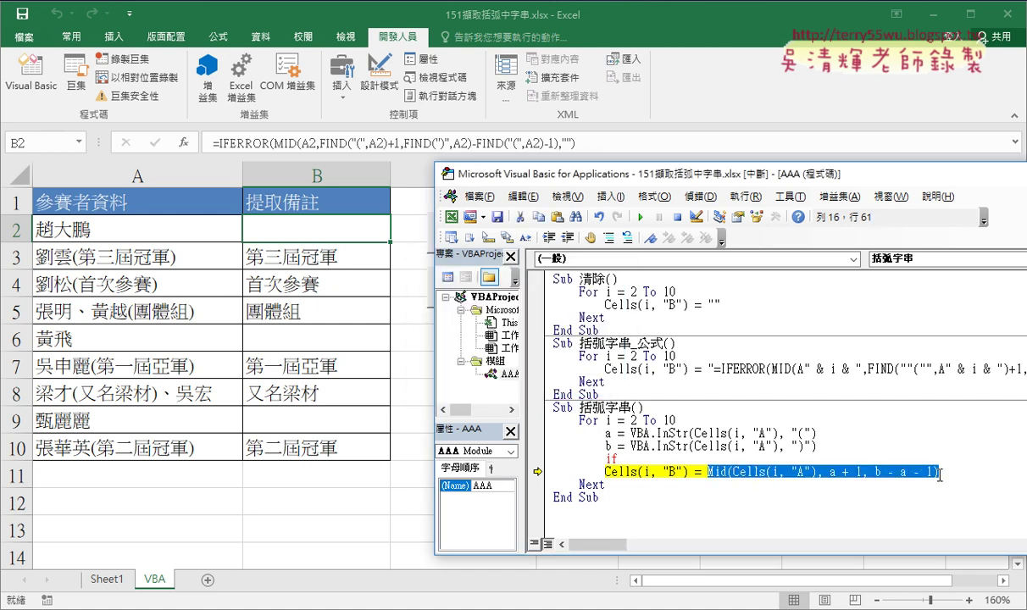
left_click(634, 433)
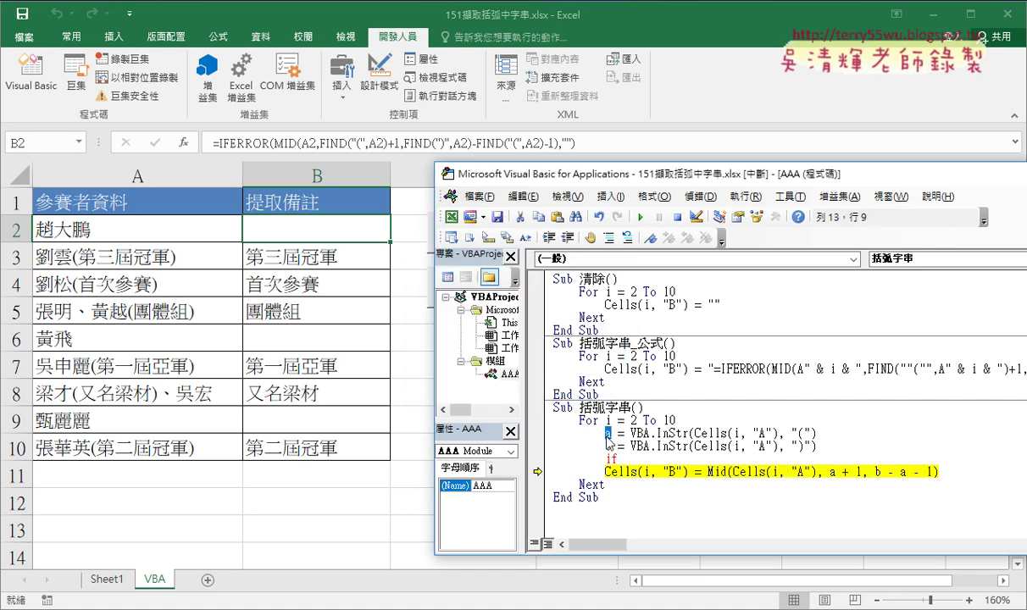
key("Left")
left_click_drag(708, 472, 939, 472)
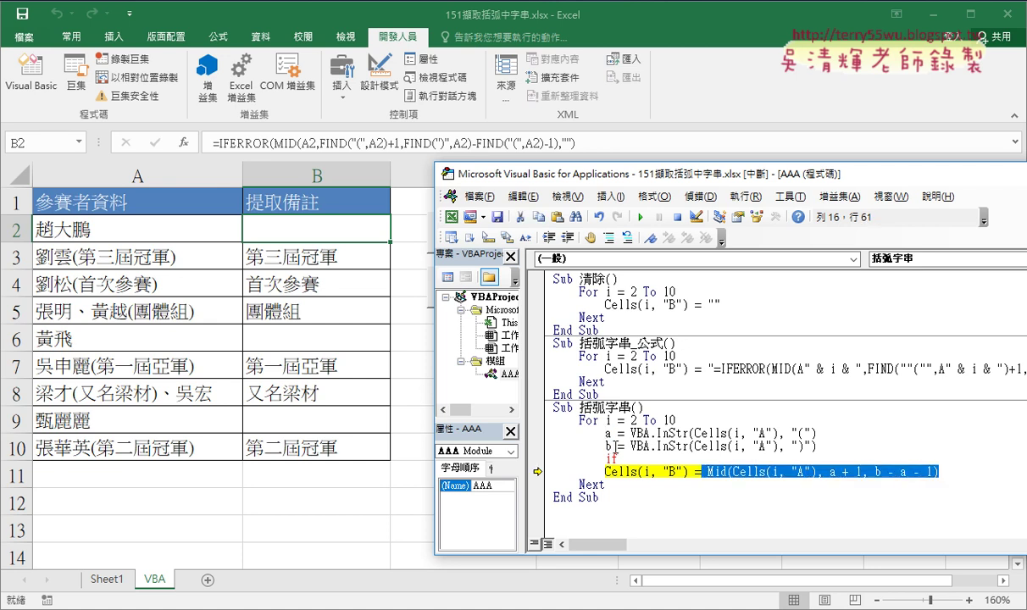
left_click_drag(708, 472, 939, 472)
Complete the condition line as If a <> 0 Then.
left_click(644, 458)
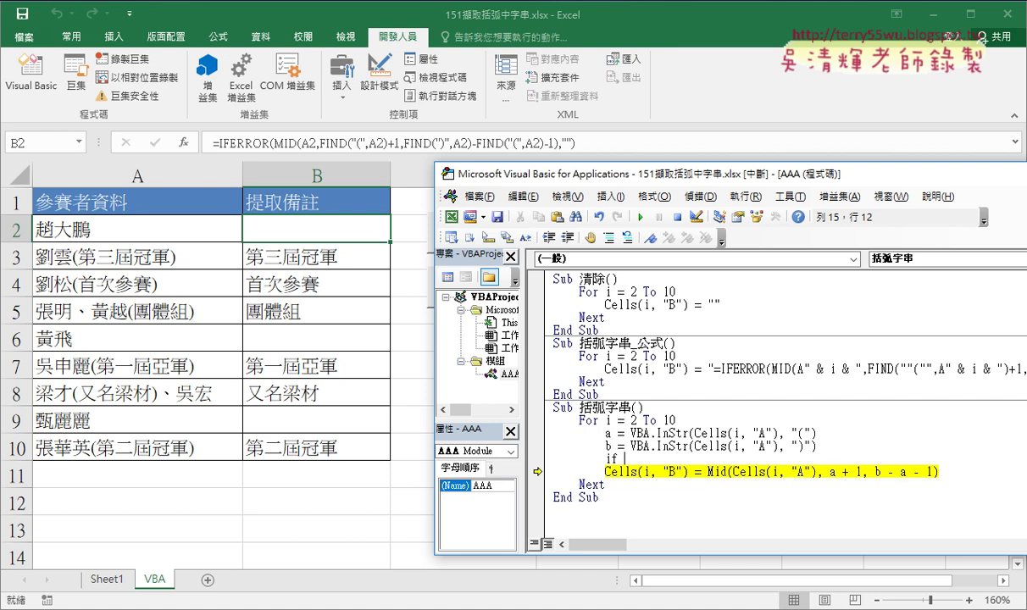
type("a")
type("=")
key("BackSpace")
type("<")
type(">")
type("0")
type(" the")
type("n")
key("Return")
key("Return")
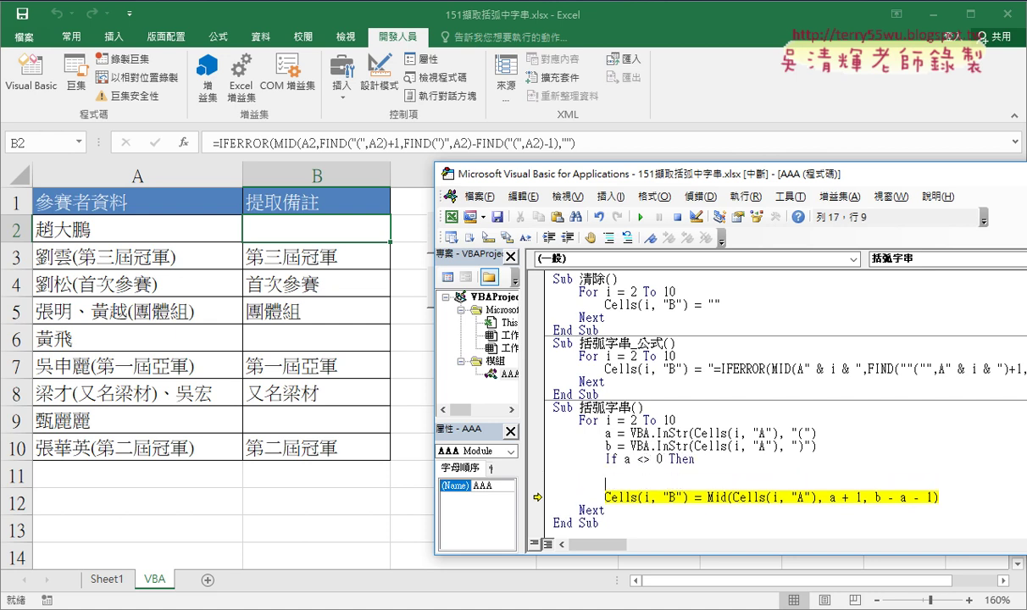
Add End If below the Cells assignment to close the block.
type("e")
type("nd")
left_click_drag(624, 459, 662, 459)
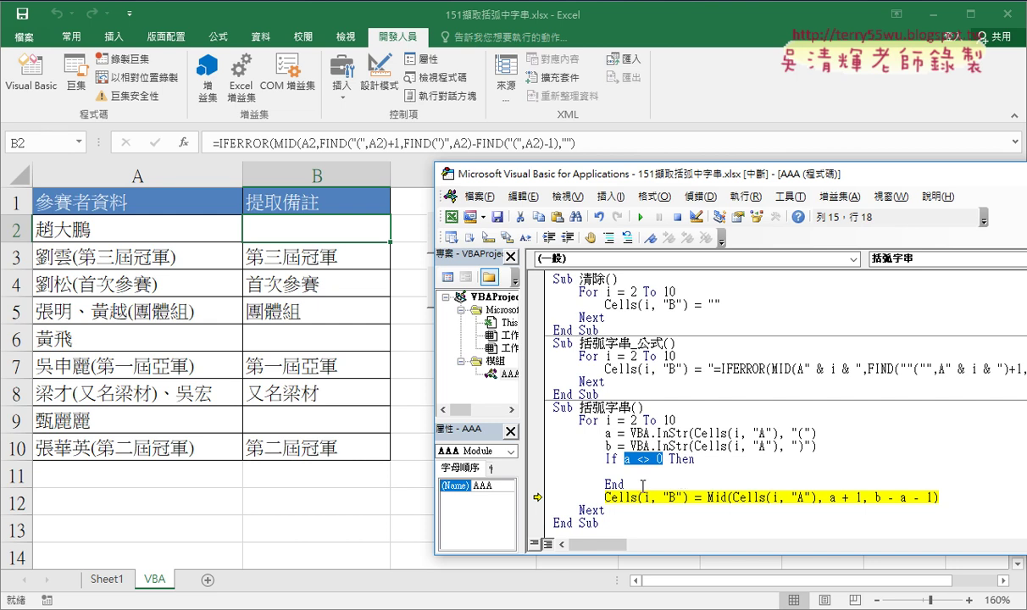
left_click(605, 460)
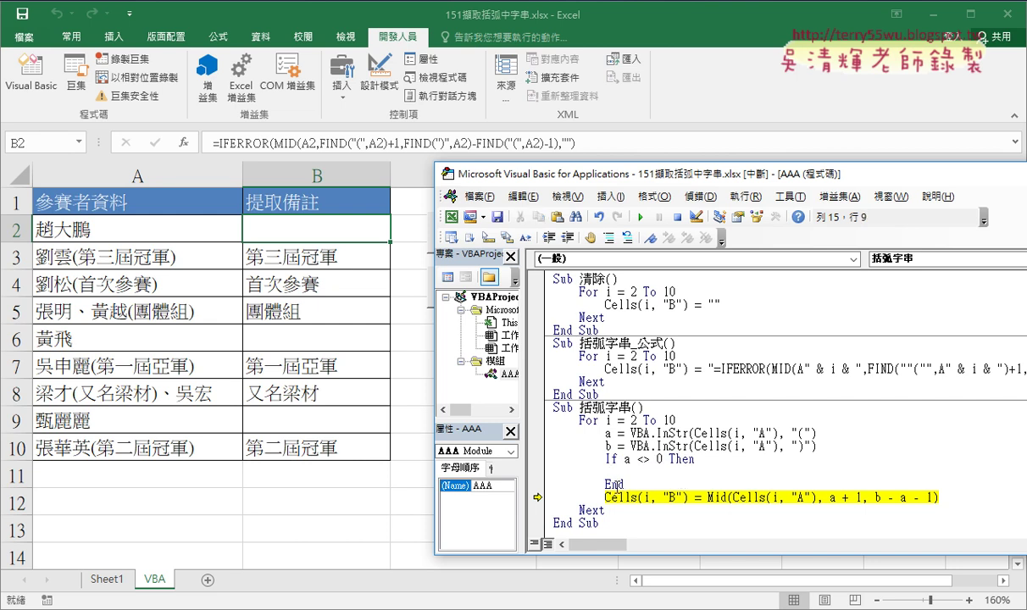
left_click(619, 483)
type("i")
type("f")
key("Down")
Indent the Cells line inside the If block and remove the extra blank line before Next.
mouse_move(939, 497)
left_mouse_down()
mouse_move(631, 484)
mouse_move(605, 471)
left_mouse_up()
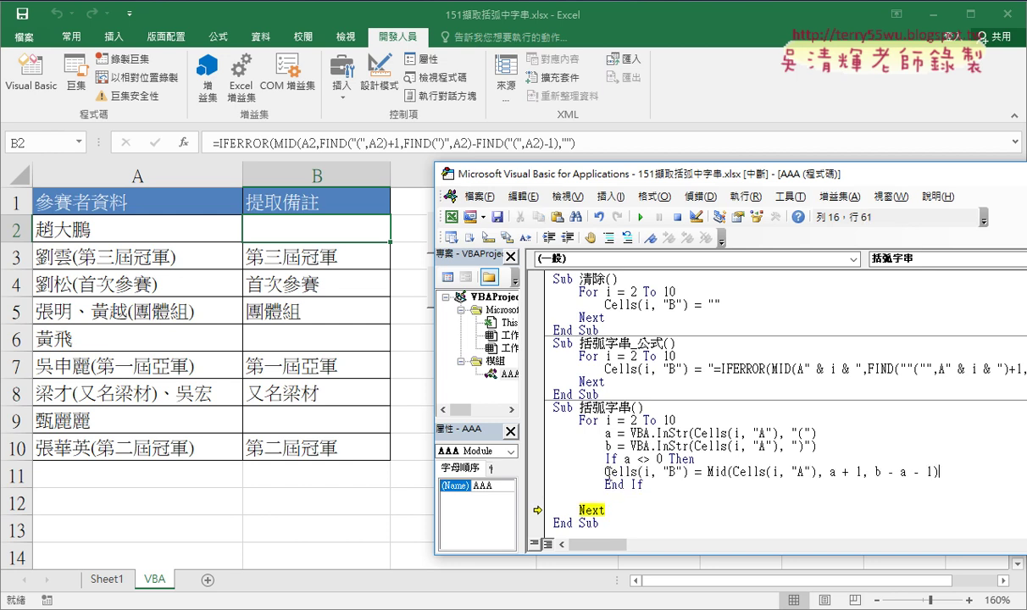
left_click(606, 472)
key("Tab")
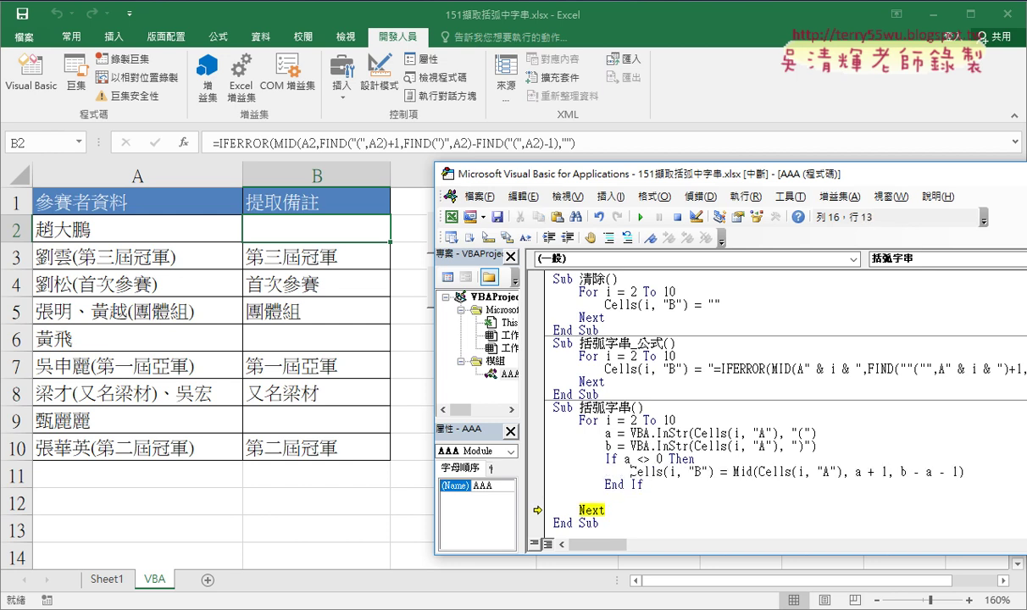
left_click(667, 491)
left_click(663, 487)
key("Delete")
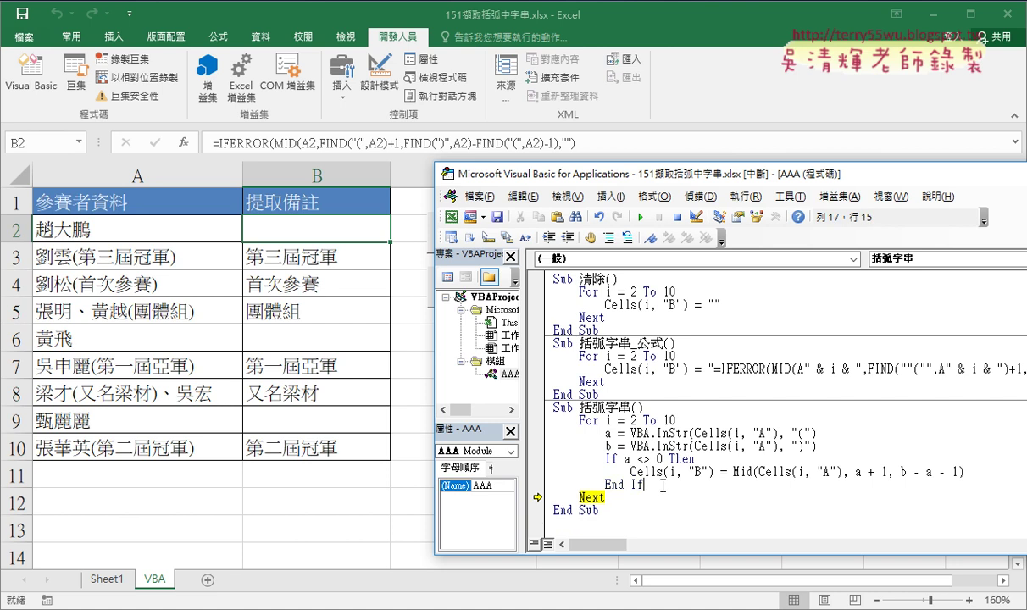
left_click(678, 458)
left_click_drag(701, 460, 513, 461)
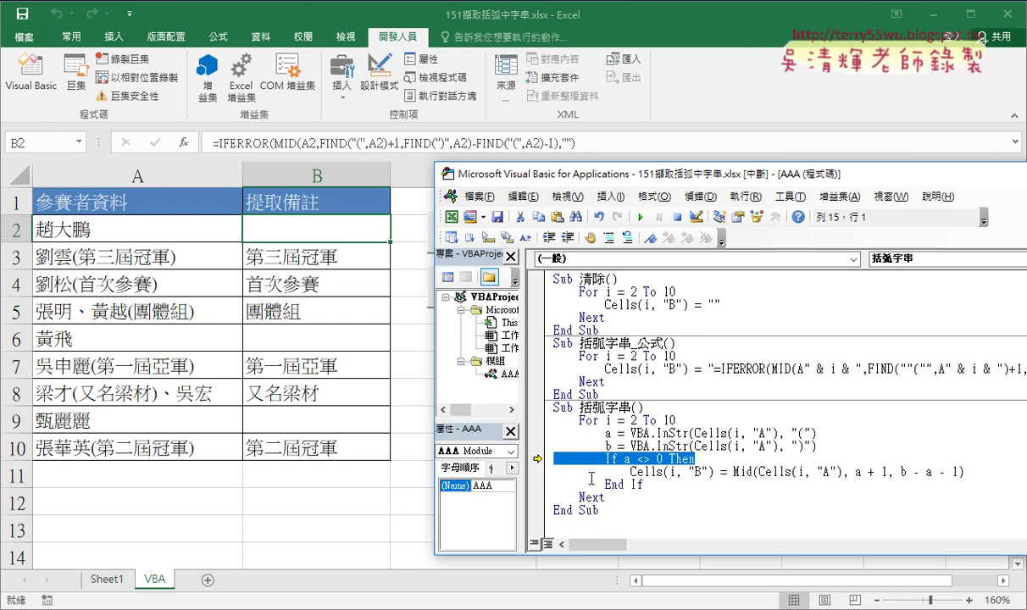
Set the If a <> 0 Then line as the next statement and confirm a <> 0 is False for row 2.
key("ctrl+F9")
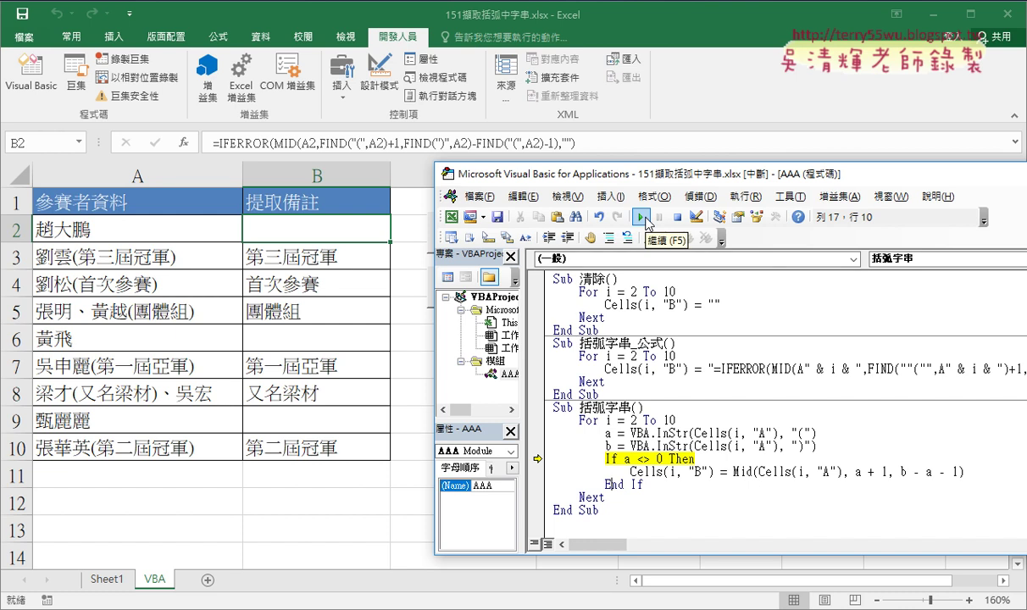
left_click(698, 198)
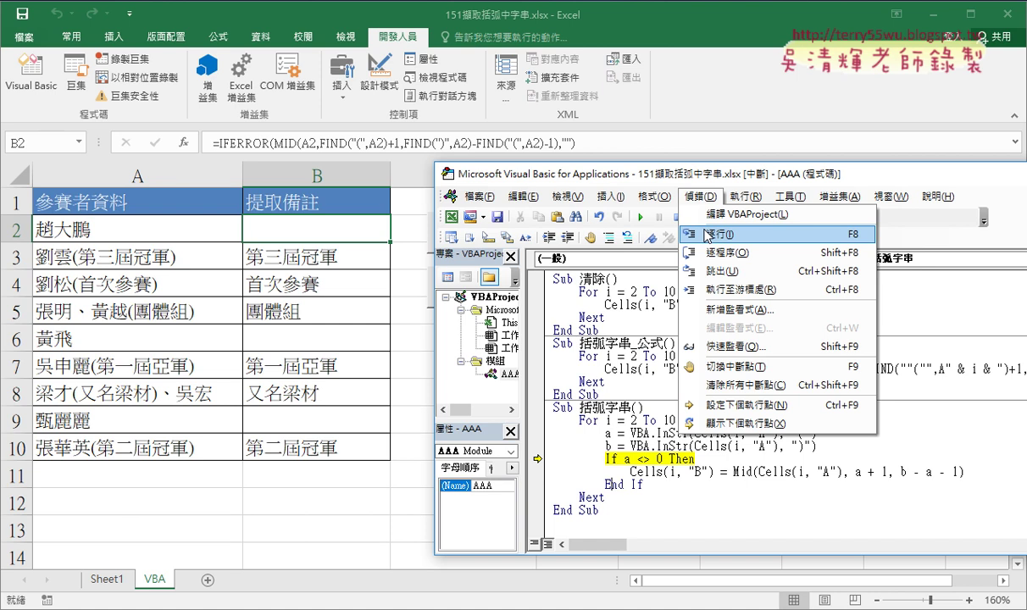
left_click(616, 433)
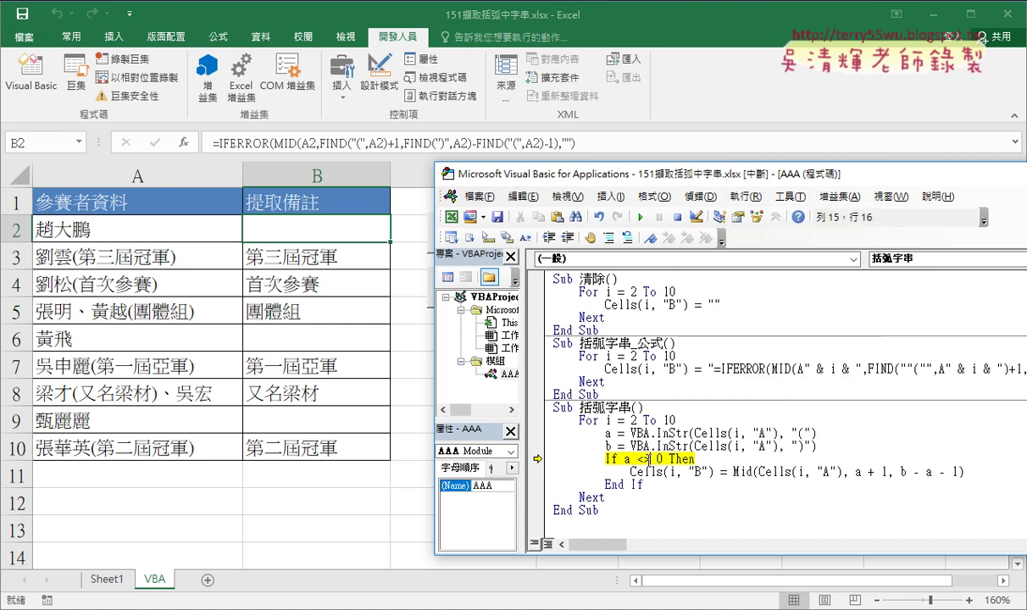
mouse_move(735, 446)
mouse_move(625, 459)
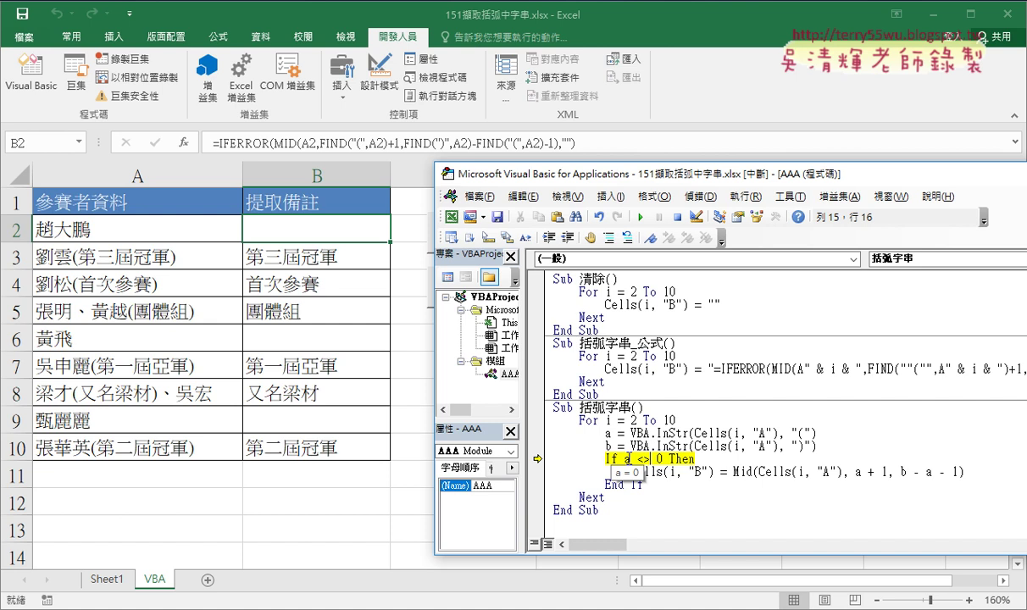
left_click_drag(624, 458, 670, 458)
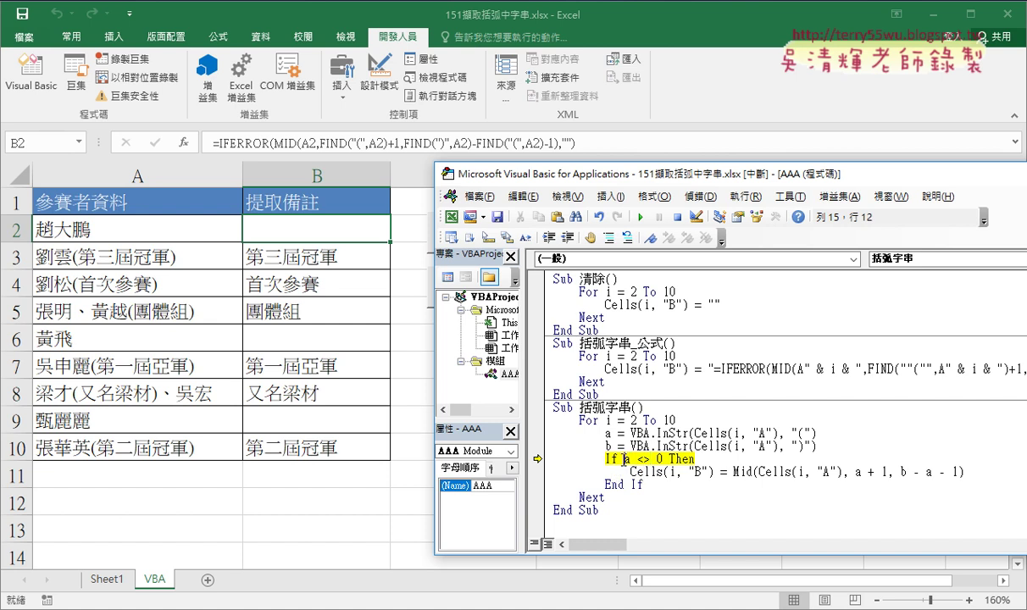
mouse_move(651, 469)
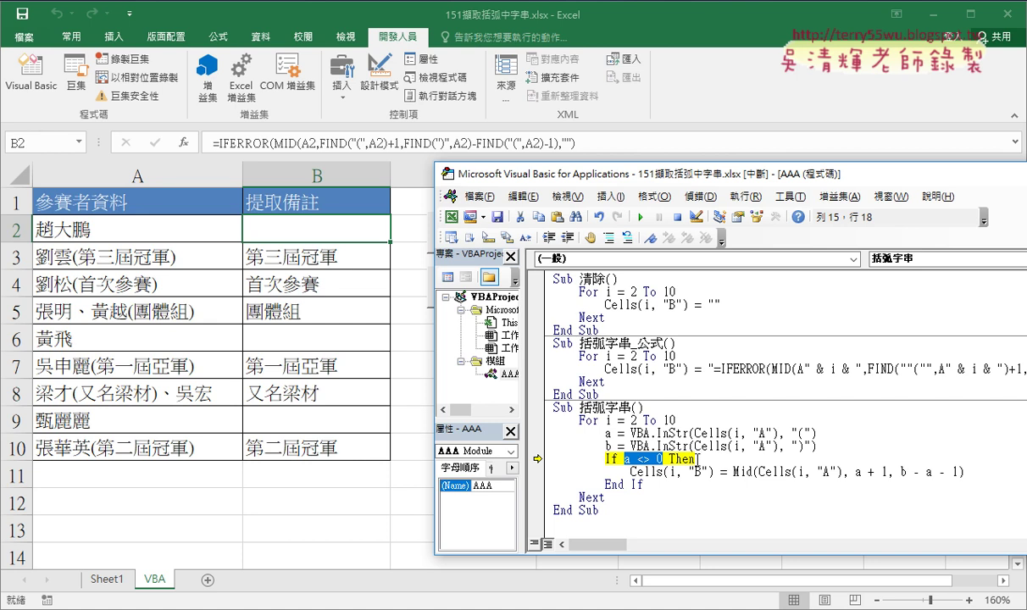
left_click_drag(624, 458, 662, 458)
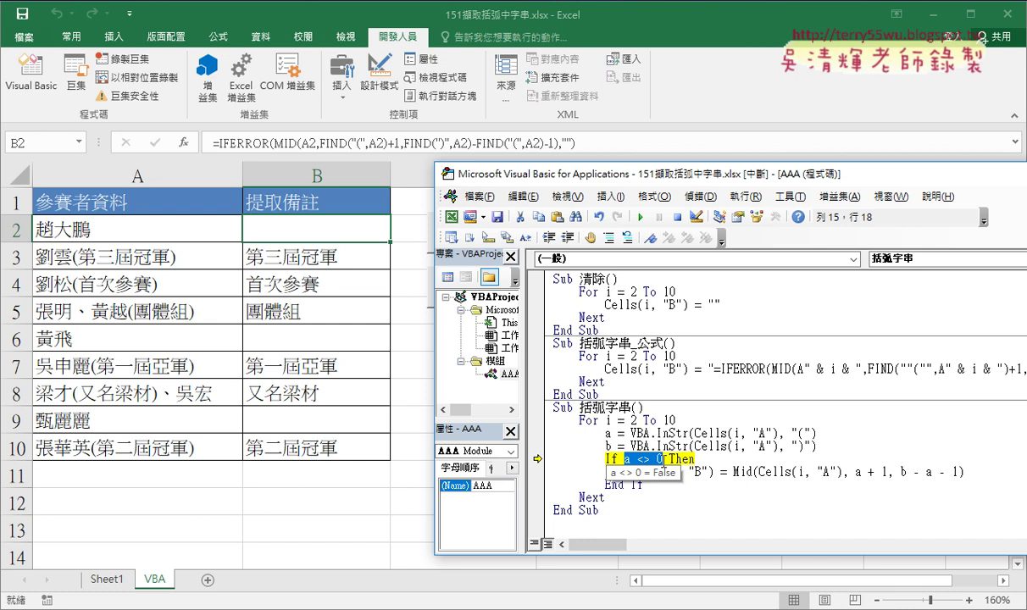
Step with F8 past End If and Next into row 3, stopping at If a <> 0 Then with b = 9.
left_click(715, 460)
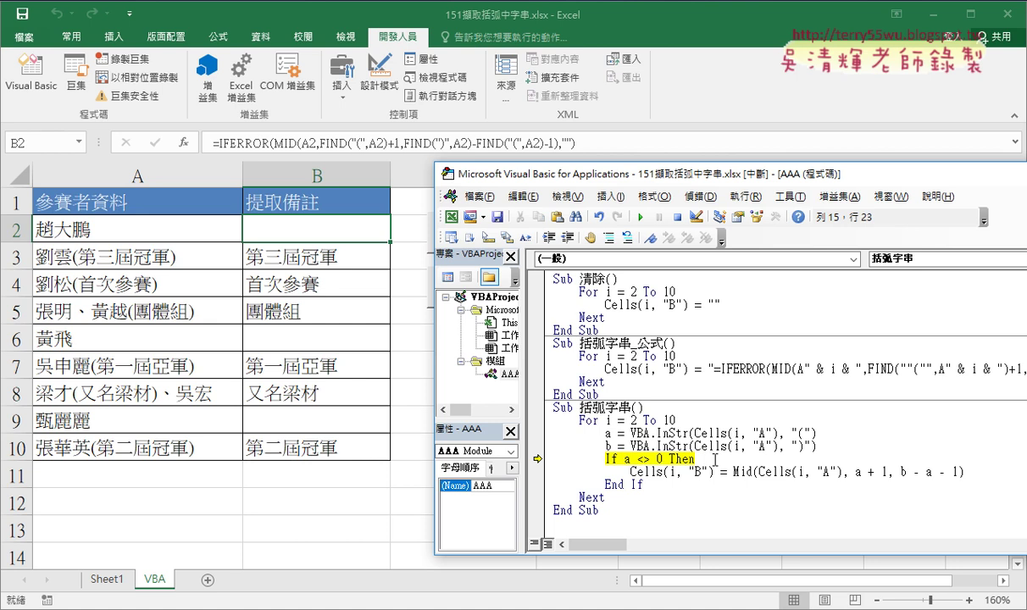
key("F8")
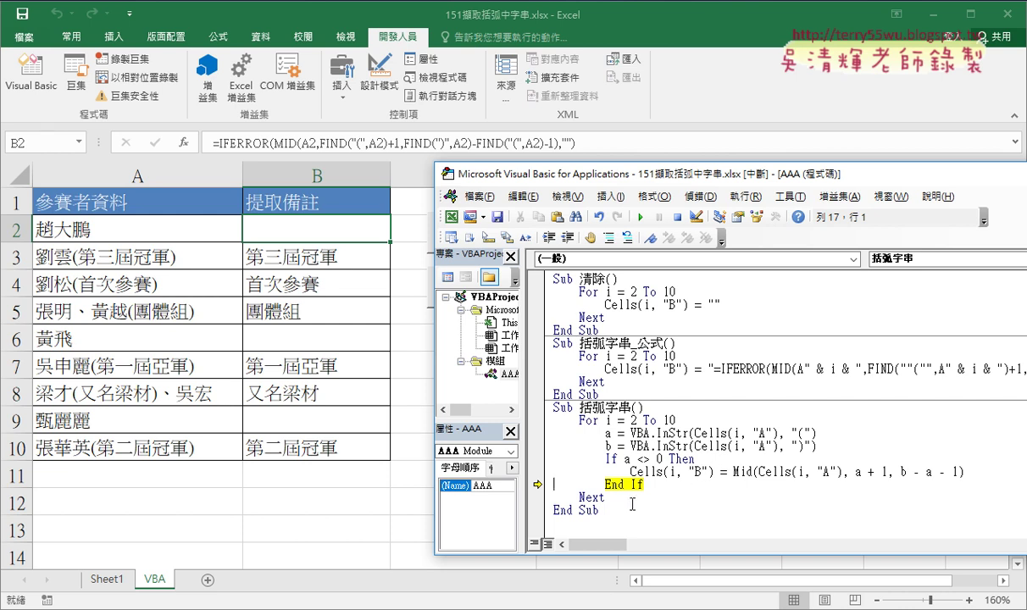
key("F8")
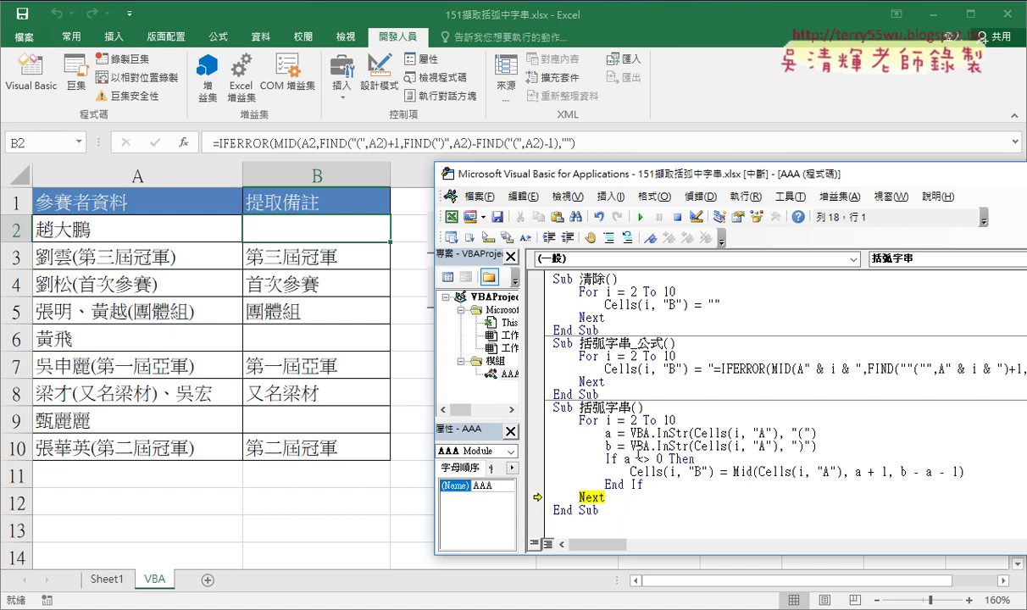
mouse_move(607, 420)
key("F8")
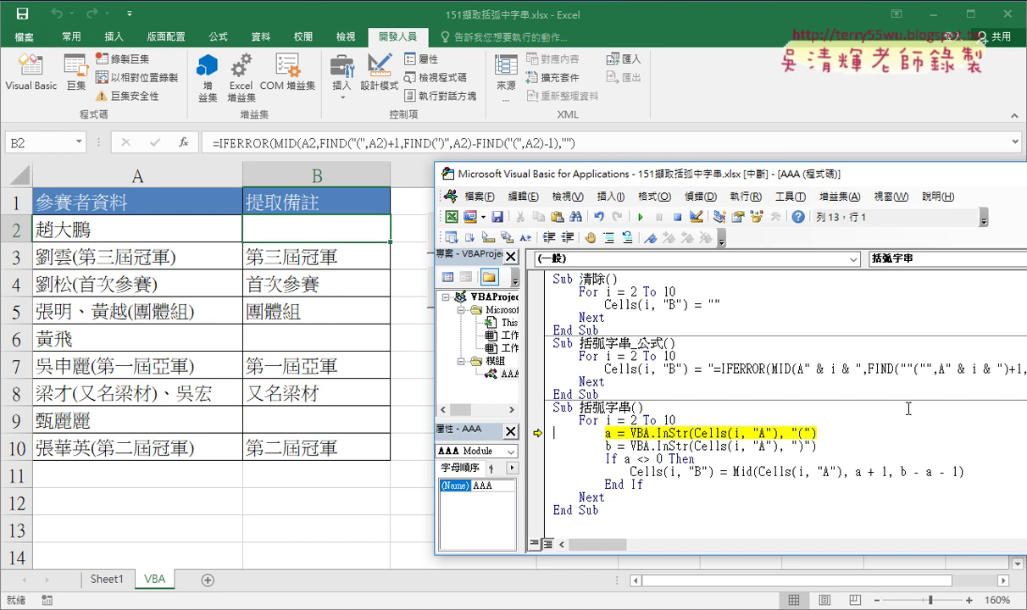
key("F8")
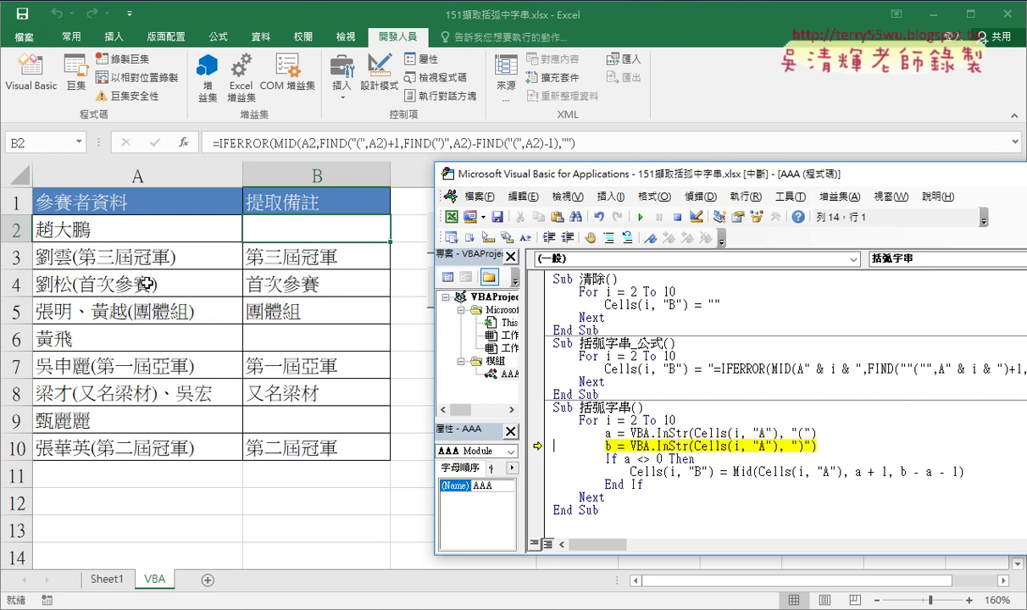
key("F8")
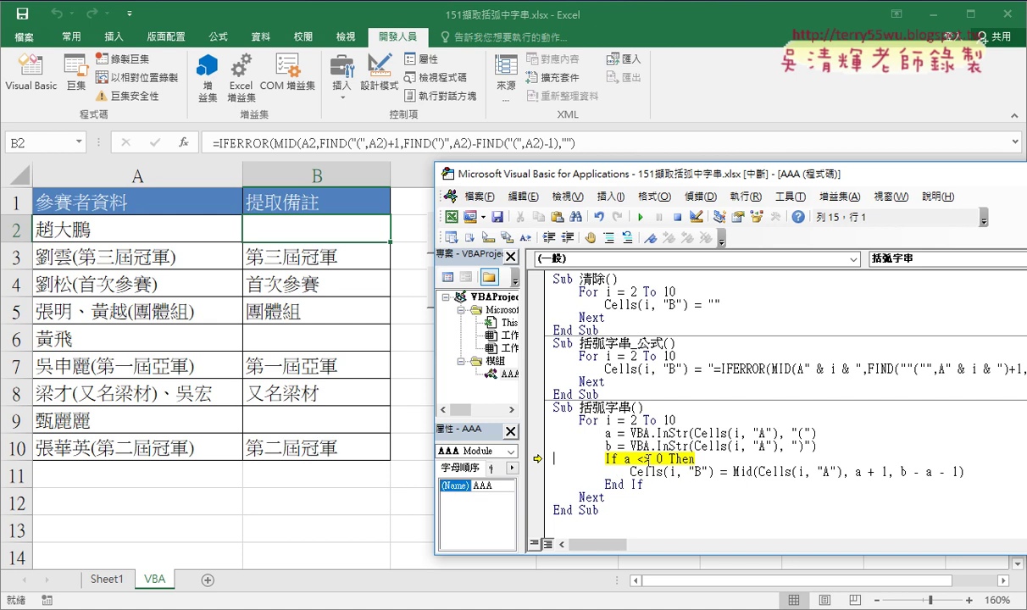
left_click_drag(625, 459, 662, 458)
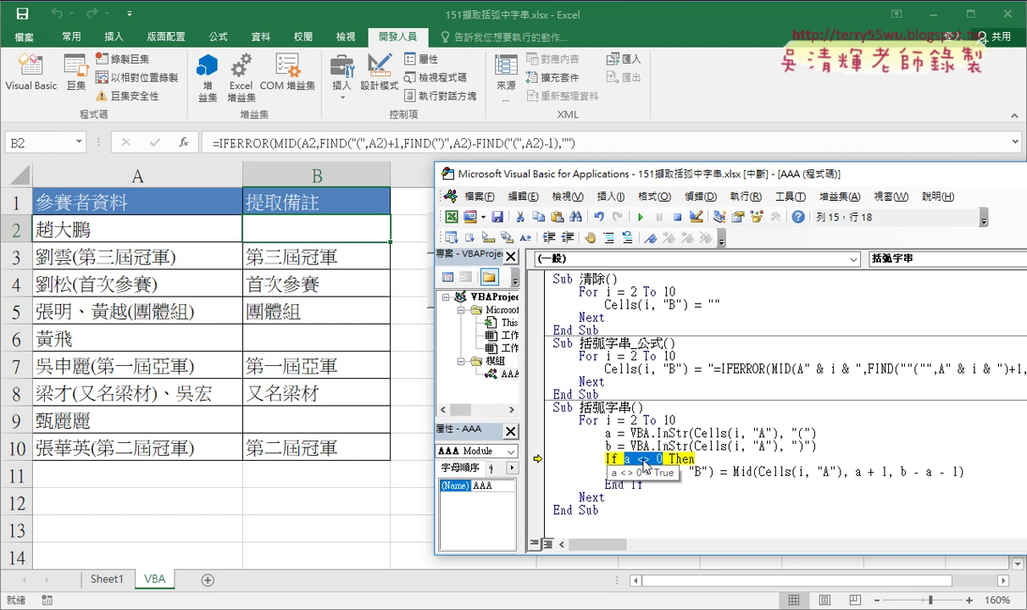
left_click_drag(642, 459, 642, 461)
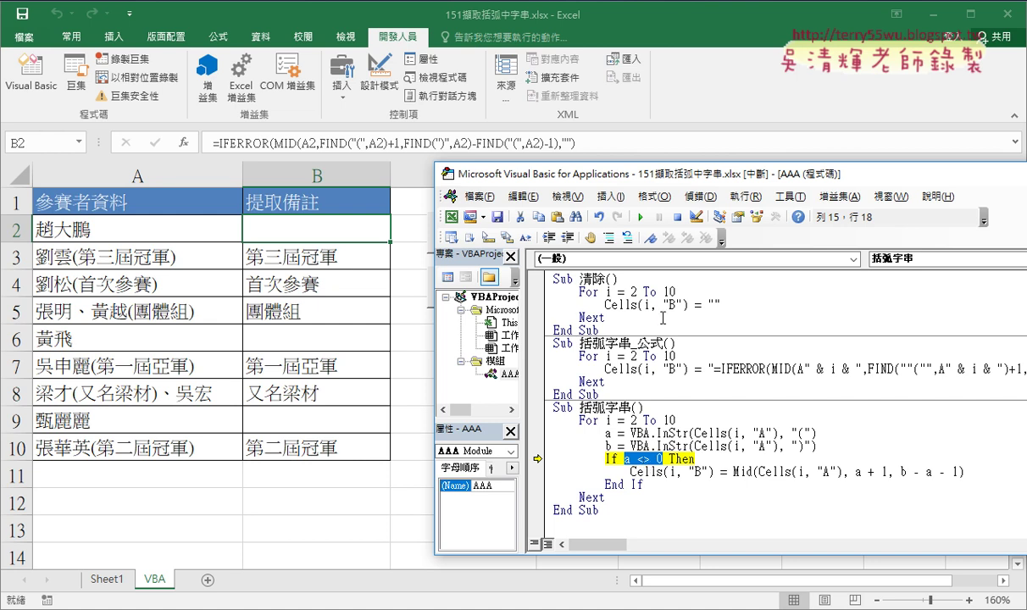
Finish the paused macro, run 清除 to empty column B, then run 括弧字串 to refill it.
left_click(642, 222)
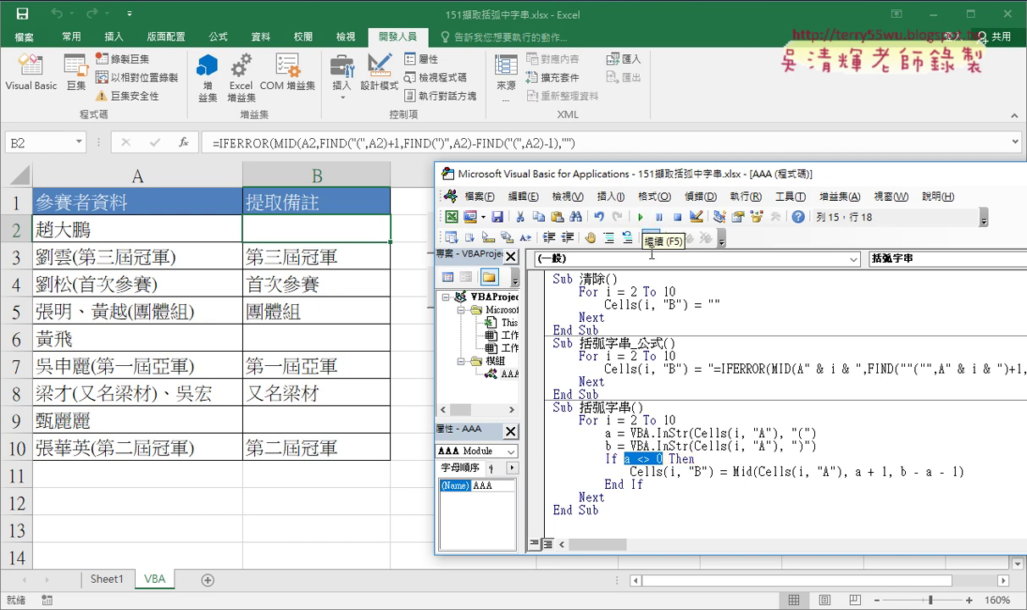
left_click(617, 304)
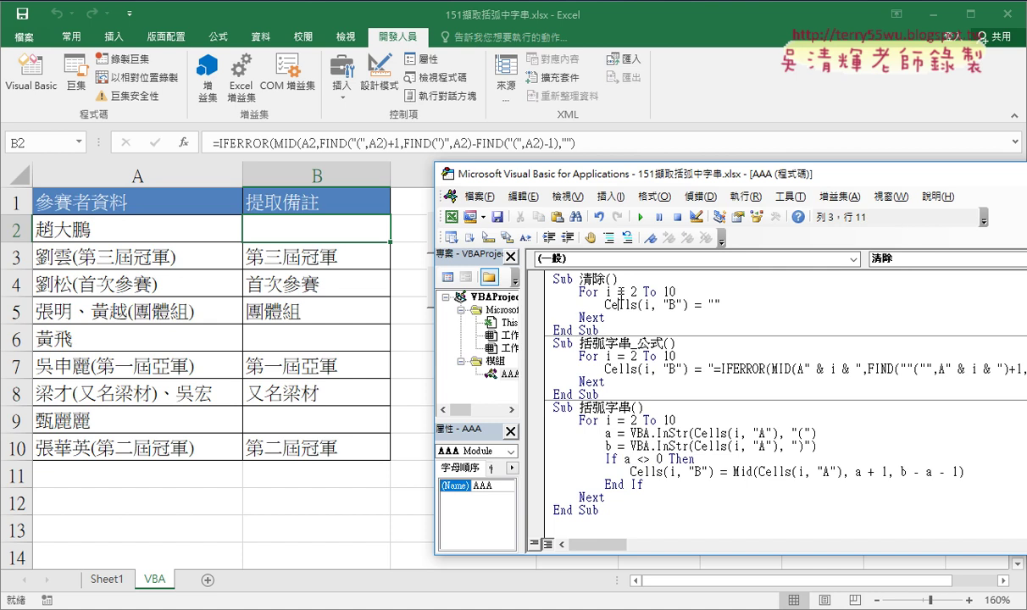
left_click(642, 217)
left_click(682, 459)
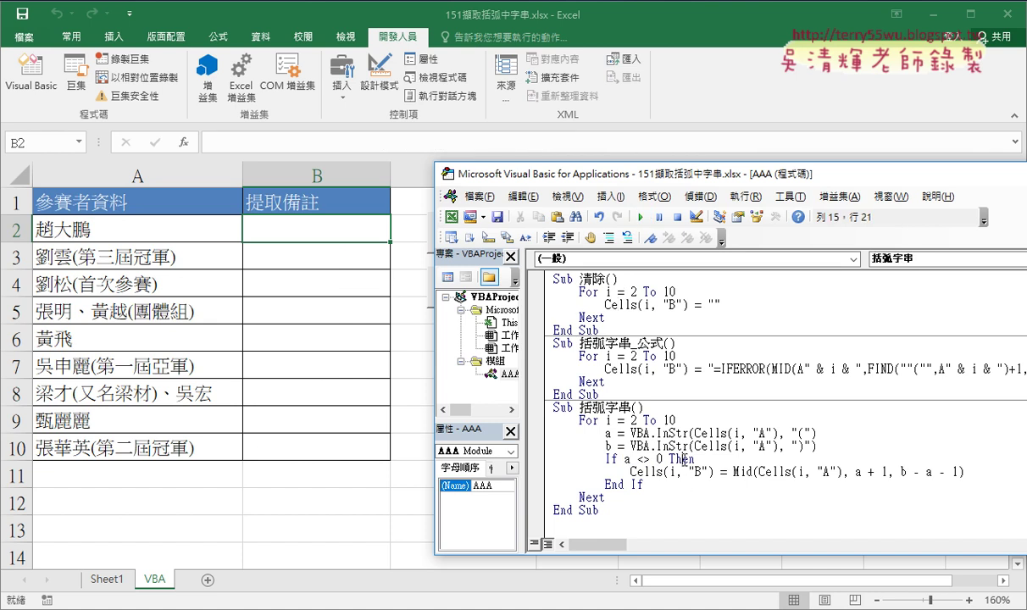
left_click(641, 219)
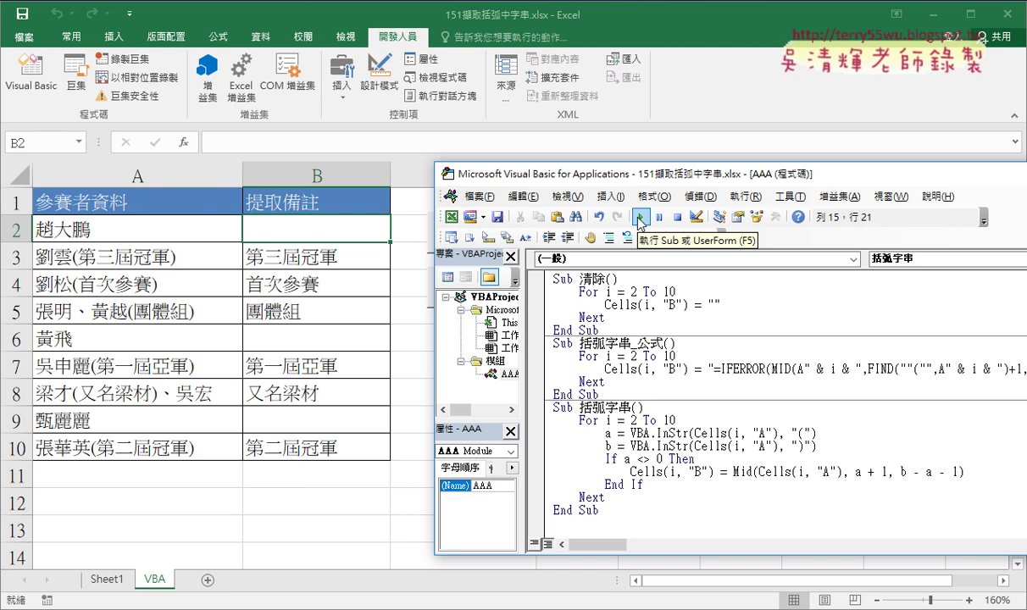
left_click(289, 216)
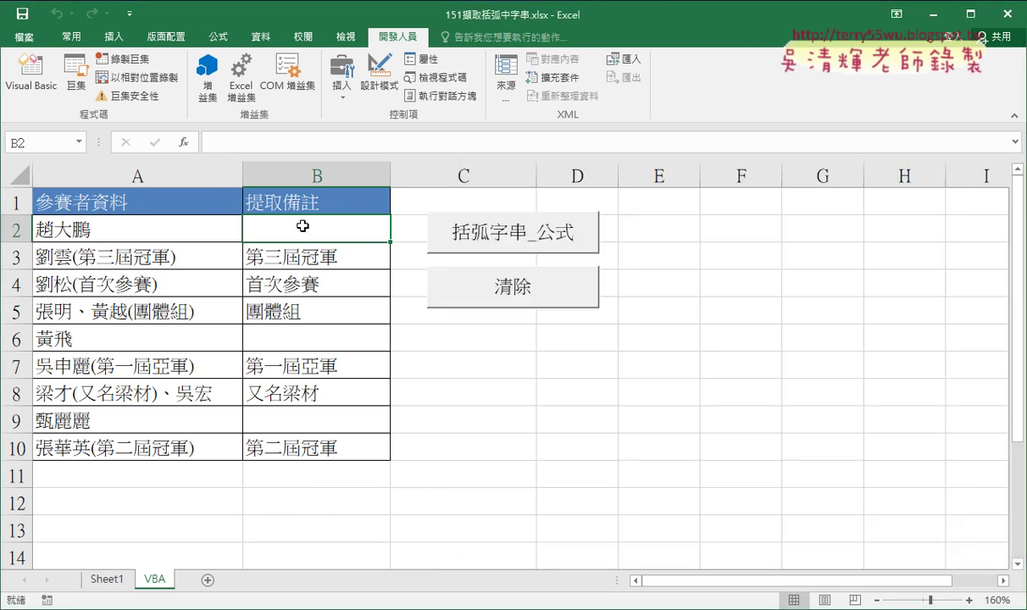
Paste a copy of the 括弧字串_公式 button below the 清除 button.
left_click(277, 147)
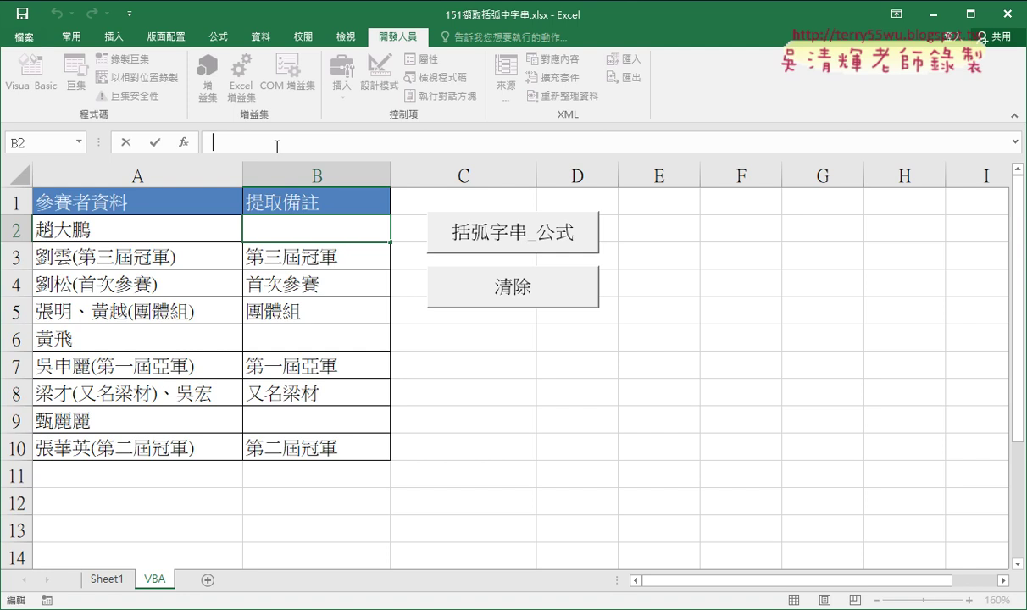
left_click(285, 267)
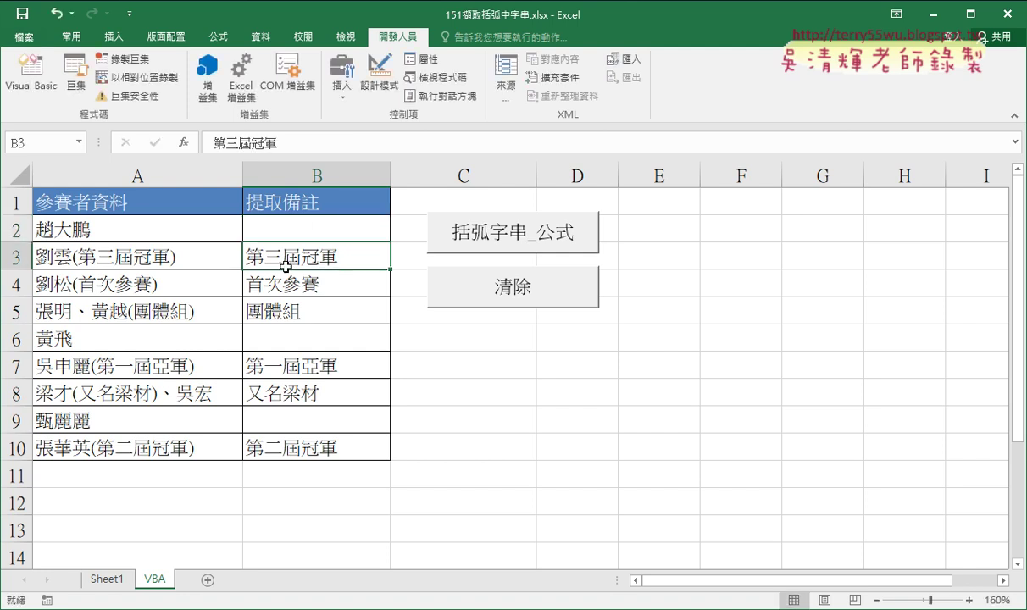
right_click(553, 243)
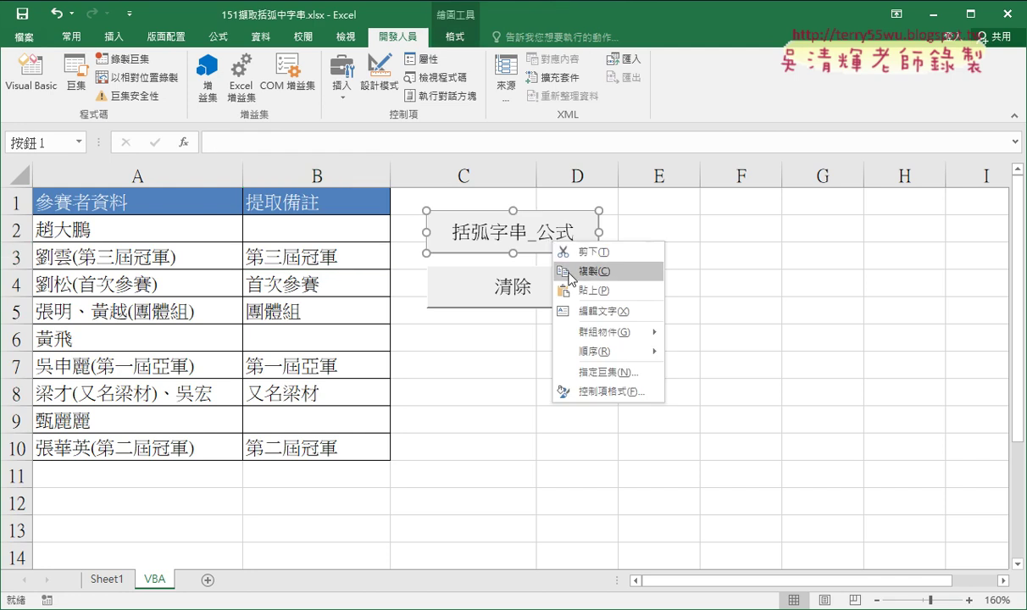
key("Escape")
left_click(433, 320)
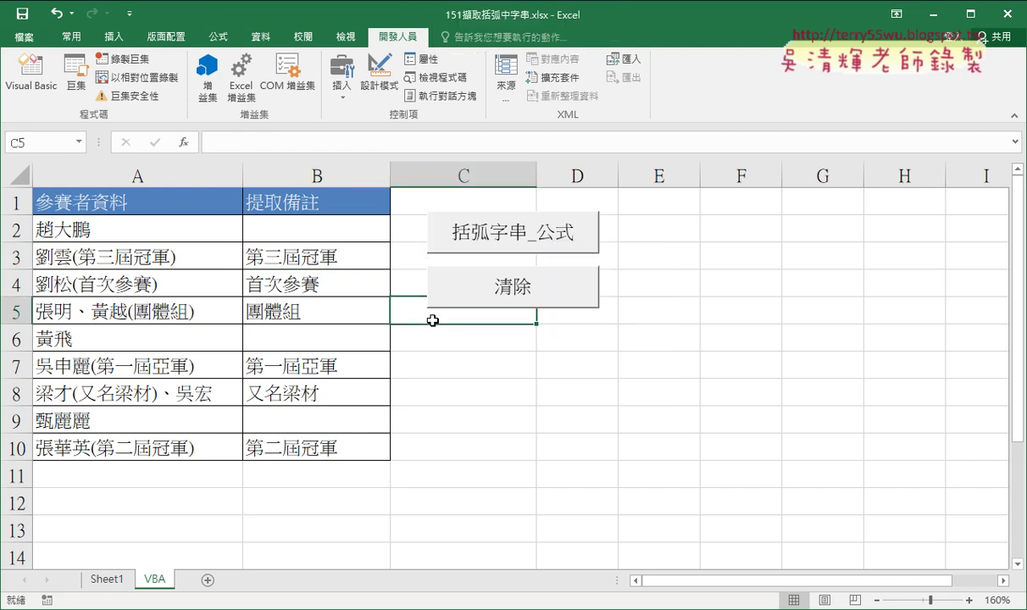
key("ctrl+v")
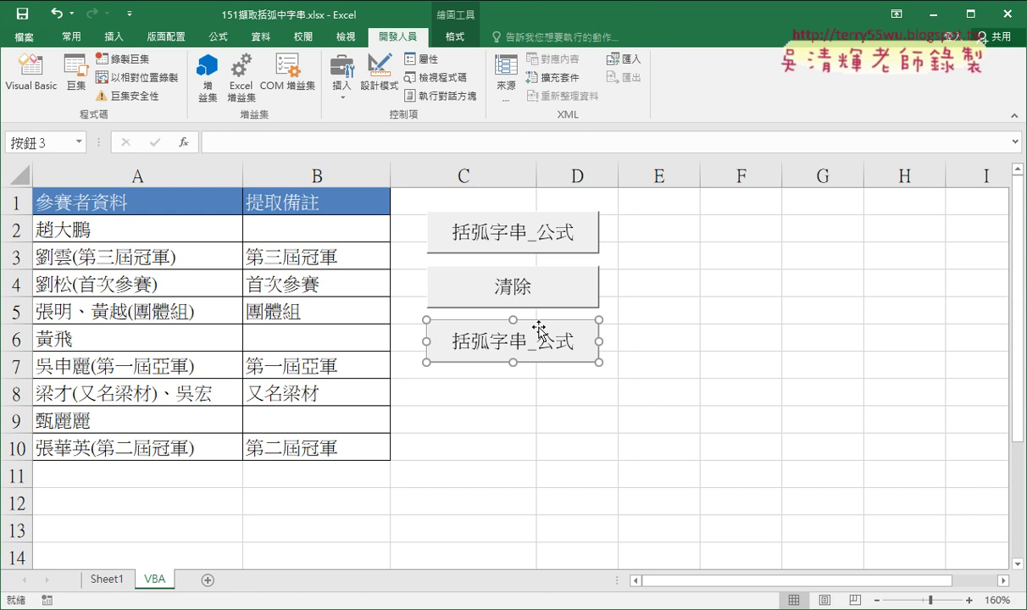
Assign the 括弧字串 macro to the copied button.
right_click(539, 329)
left_click(563, 435)
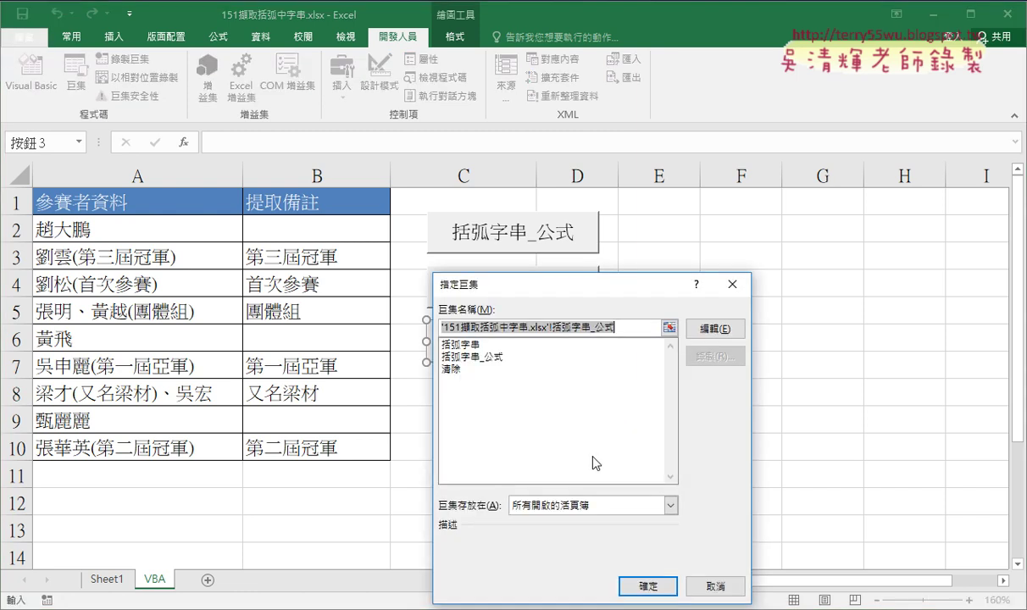
left_click(462, 344)
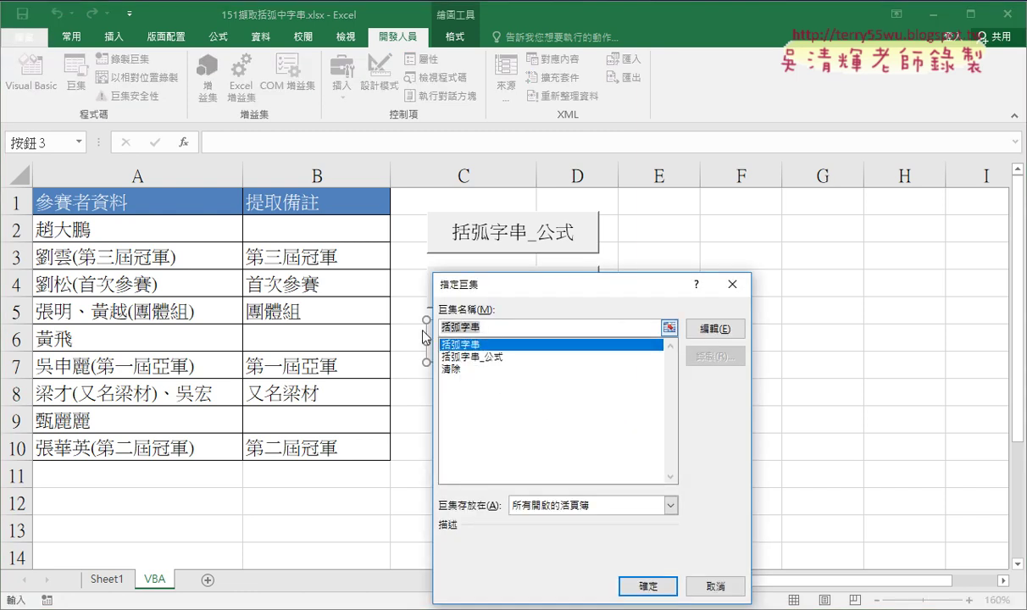
right_click(455, 328)
left_click(473, 355)
Change the copy's caption to 括弧字串 and empty column B with 清除.
left_click(646, 585)
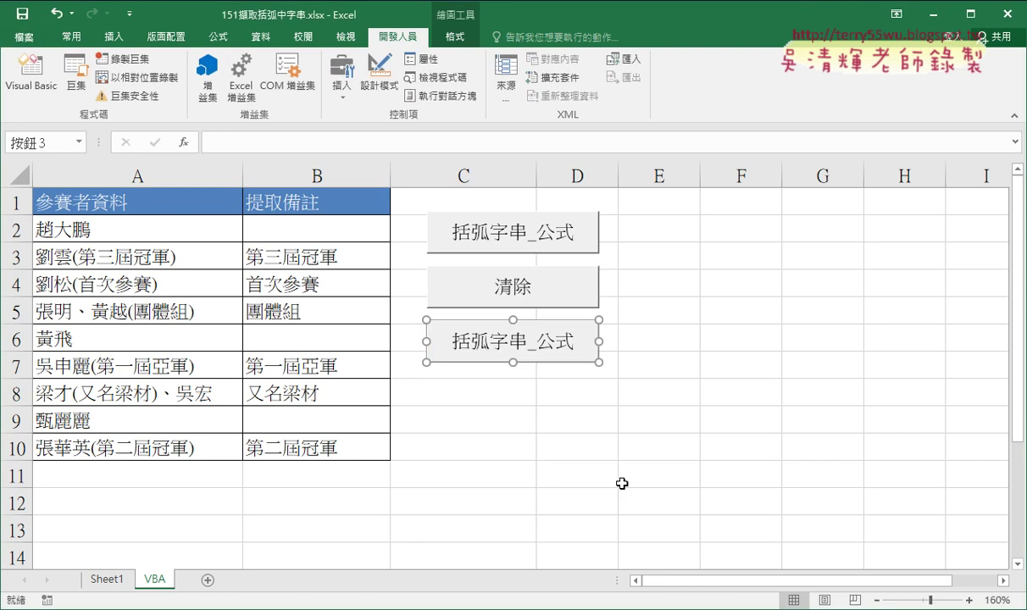
left_click(491, 331)
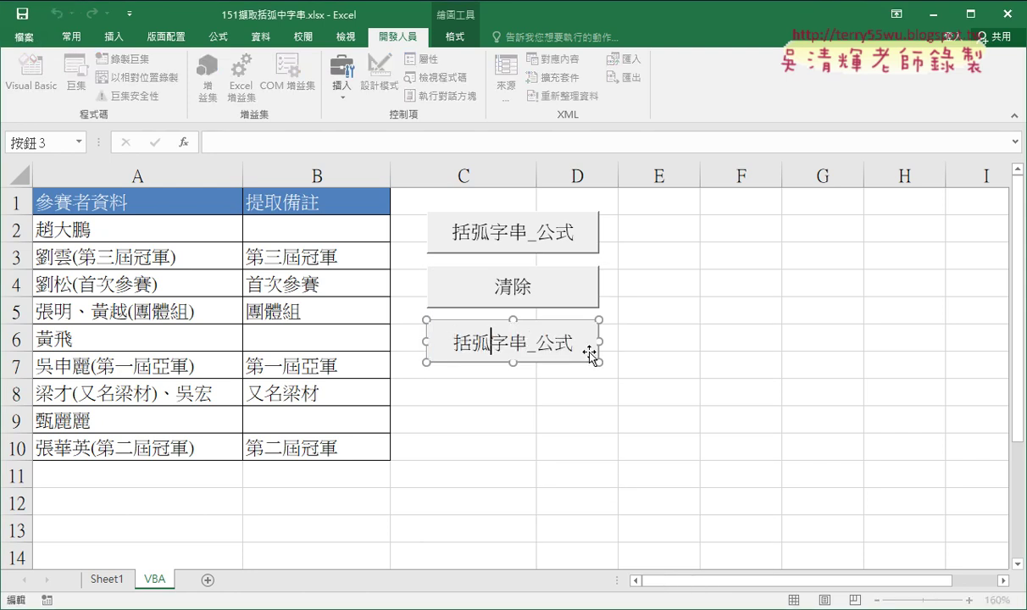
key("Right")
key("Right")
key("Left")
key("Delete")
key("Delete")
key("Delete")
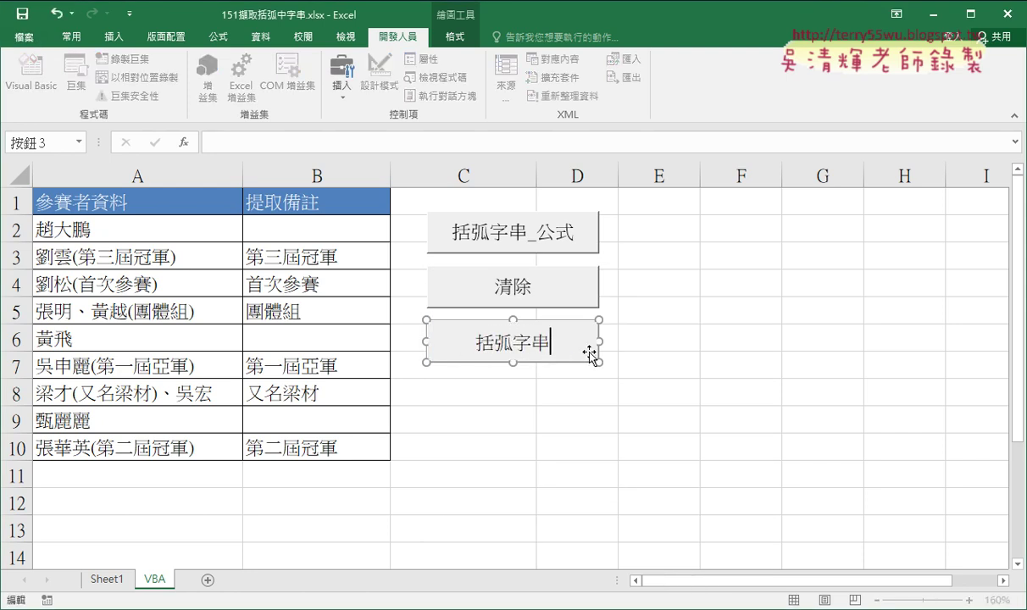
left_click(631, 412)
left_click(533, 307)
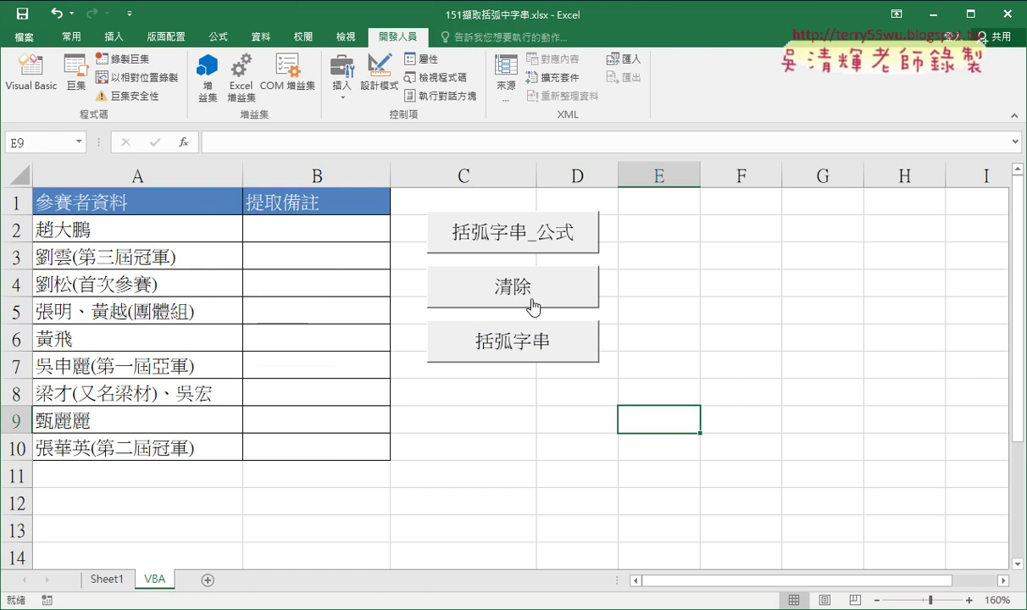
Fill column B with 括弧字串_公式 formulas, clear it, then refill with plain 括弧字串 values.
left_click(461, 234)
left_click(329, 216)
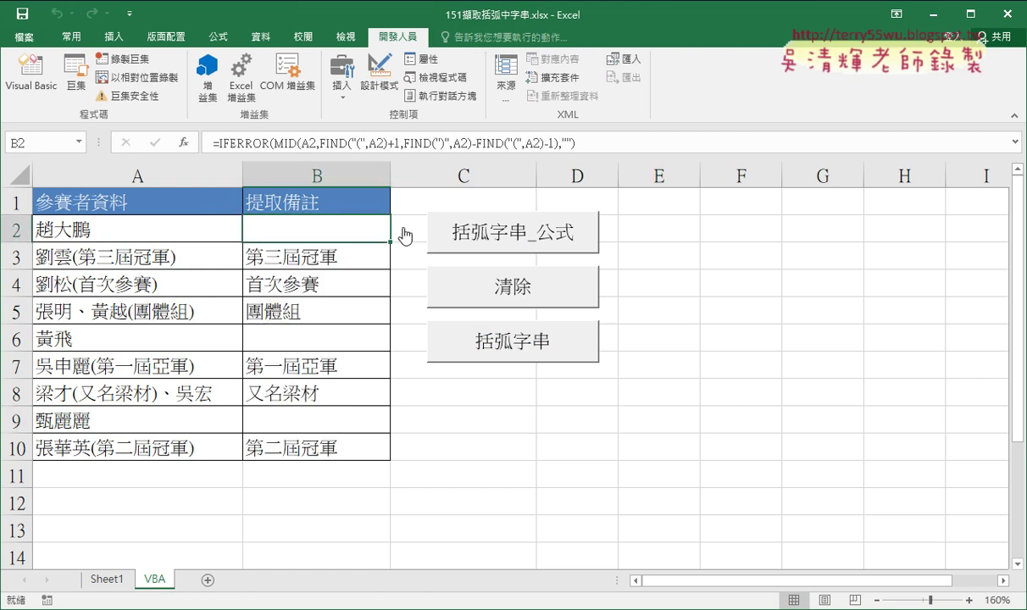
left_click(481, 291)
left_click(481, 340)
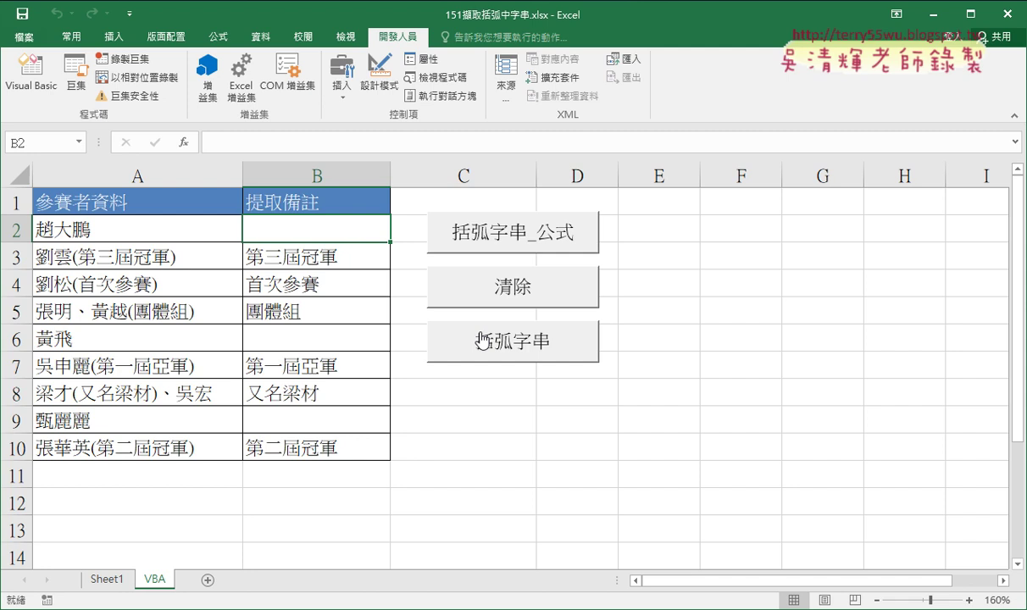
Check the extracted values in B3 through B10, then switch to the Google Docs notes.
left_click(333, 254)
left_click(327, 284)
left_click(325, 312)
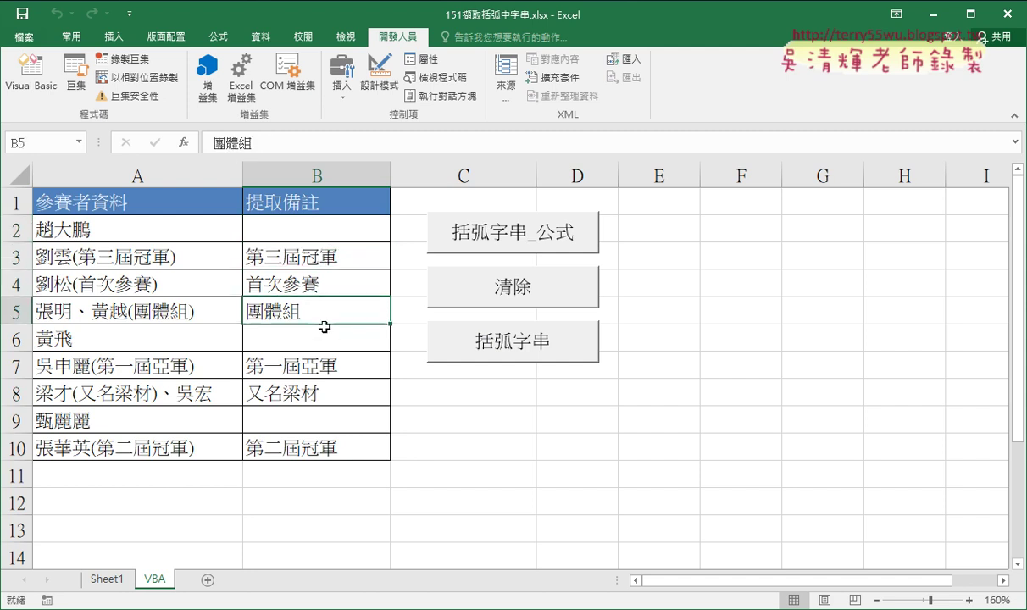
left_click(327, 339)
left_click(328, 363)
left_click(328, 392)
left_click(328, 423)
left_click(331, 448)
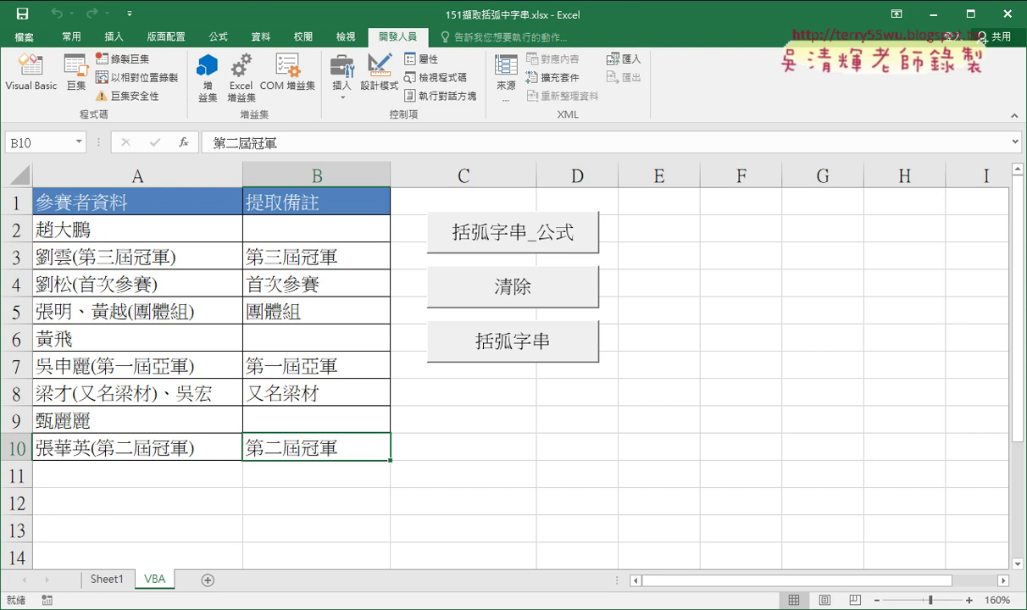
key("alt+Tab")
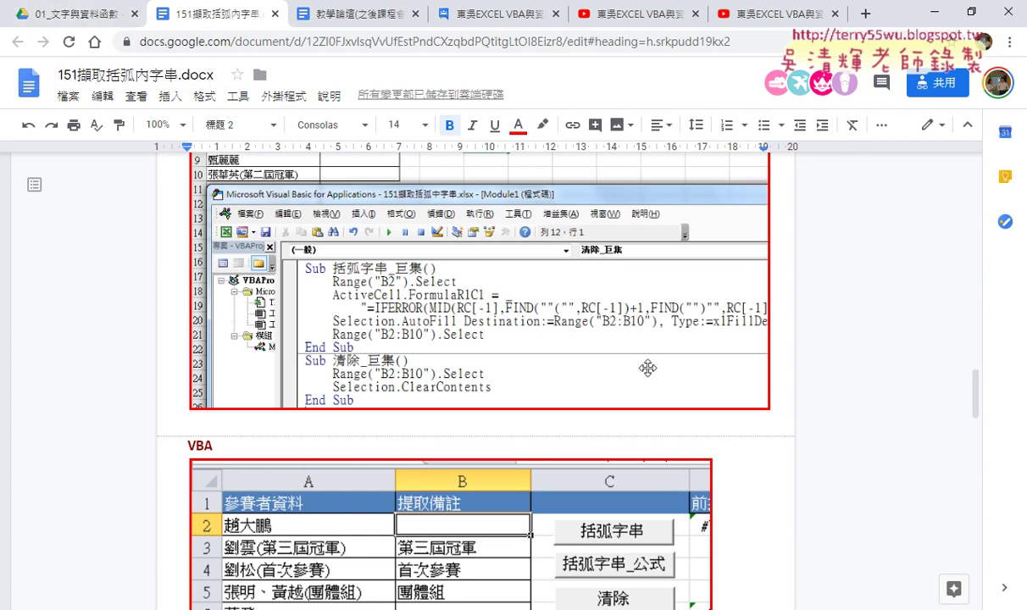
Scroll to the Public Sub 括弧字串 listing and highlight the procedure and its loop range comment.
scroll(648, 366, "down", 3)
scroll(658, 364, "down", 3)
scroll(660, 367, "down", 2)
scroll(664, 367, "down", 2)
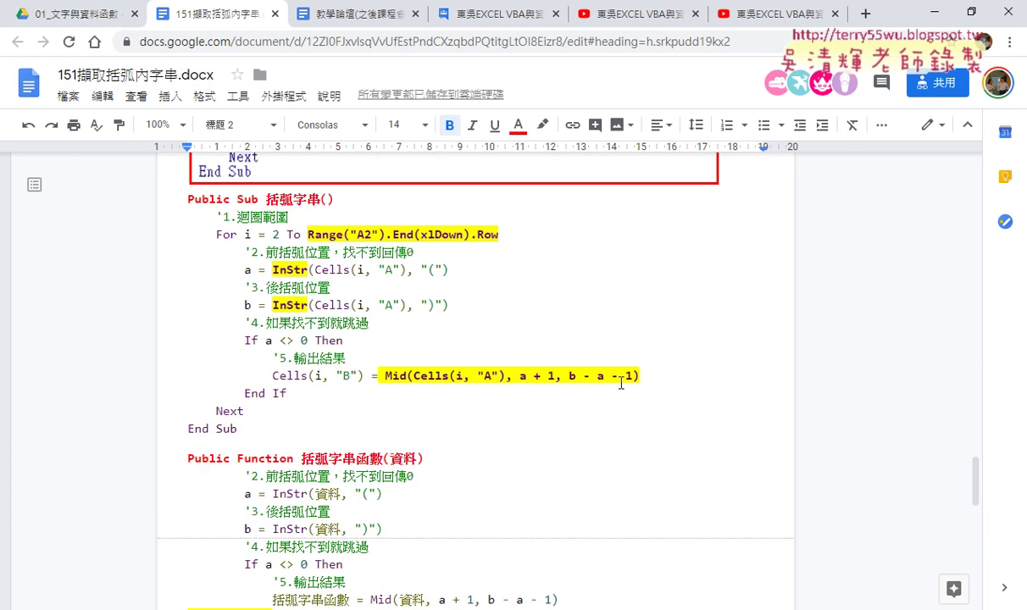
left_click_drag(239, 429, 171, 202)
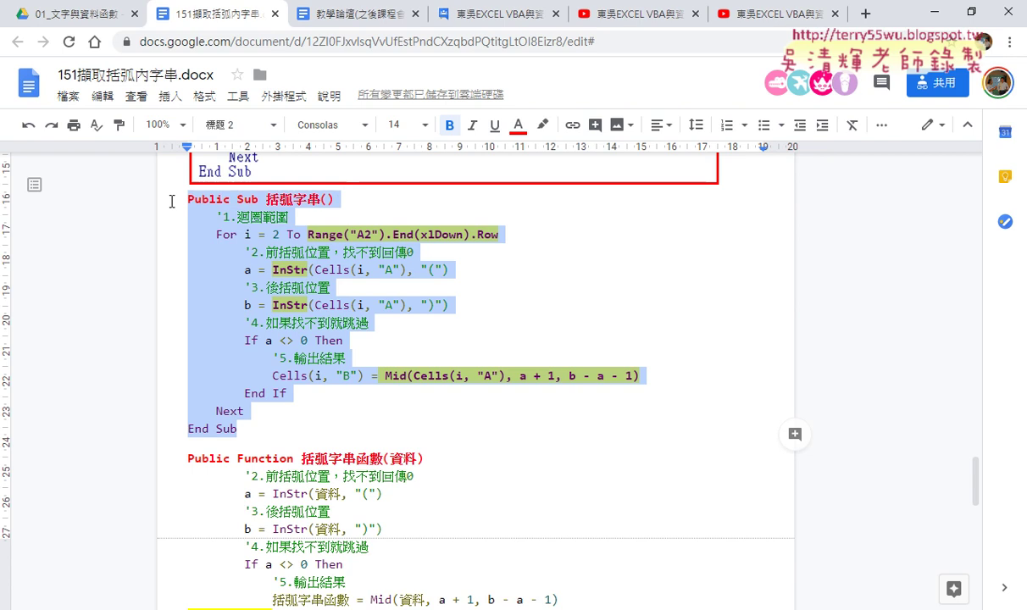
left_click(428, 305)
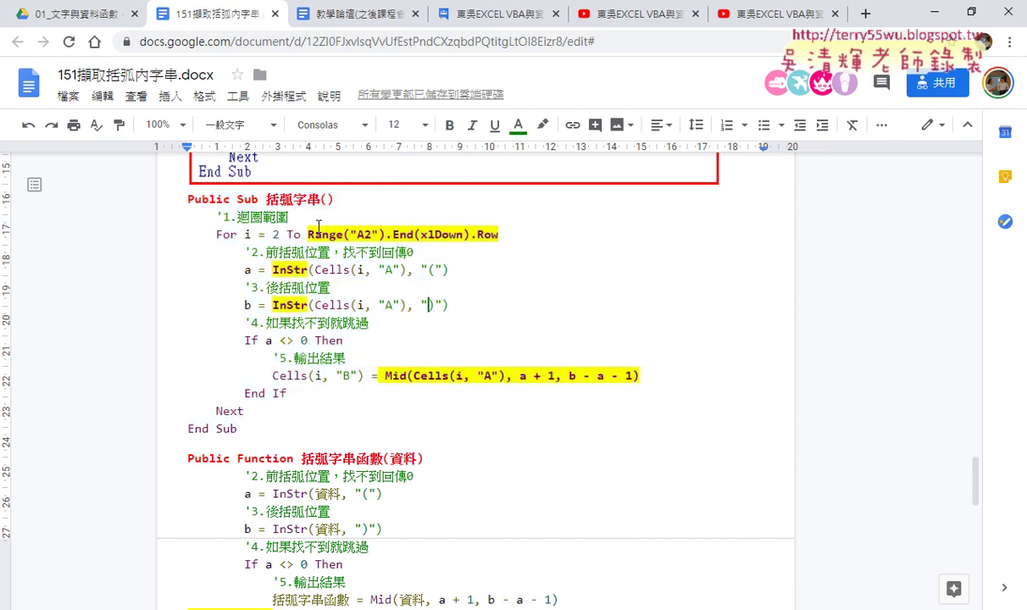
triple_click(232, 219)
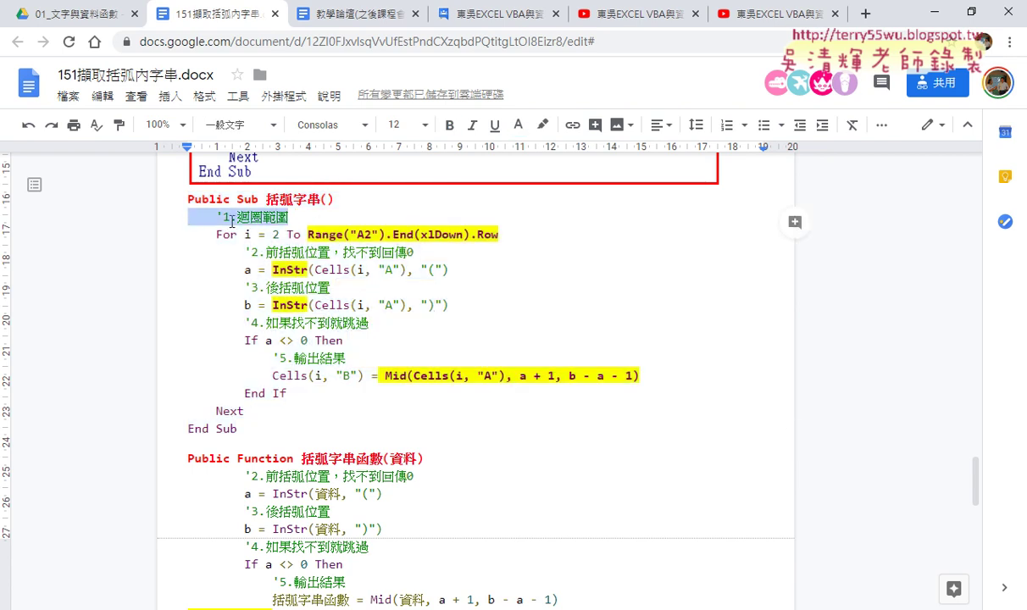
left_click_drag(414, 252, 150, 264)
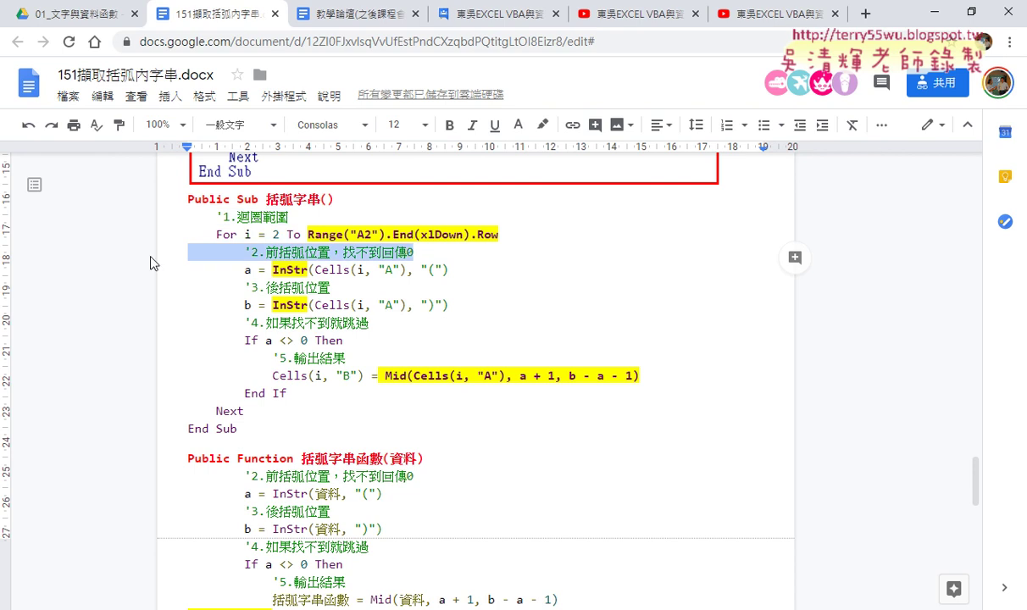